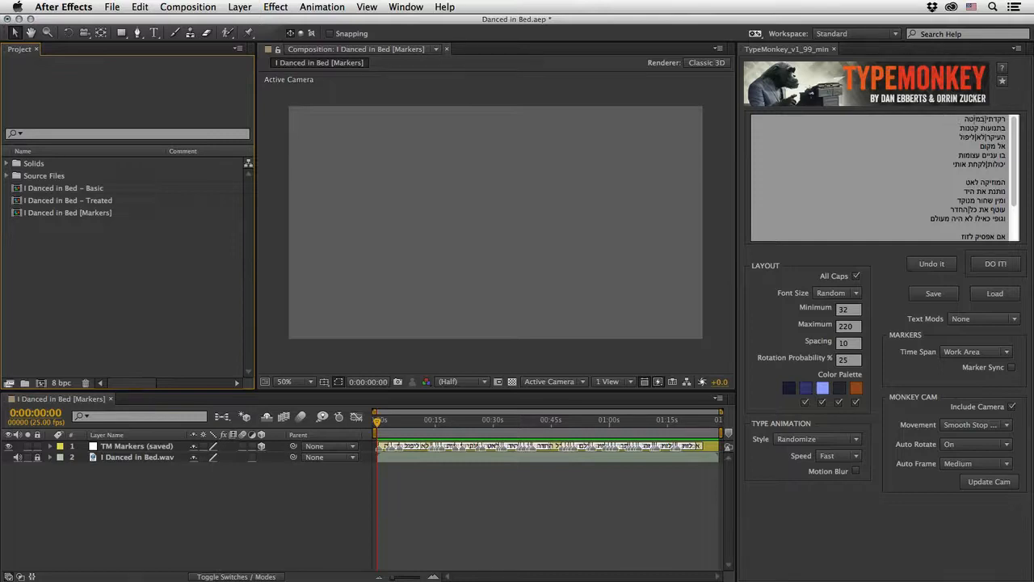
Step: Review TypeMonkey's list of text box keyboard commands and dismiss it
click(1002, 81)
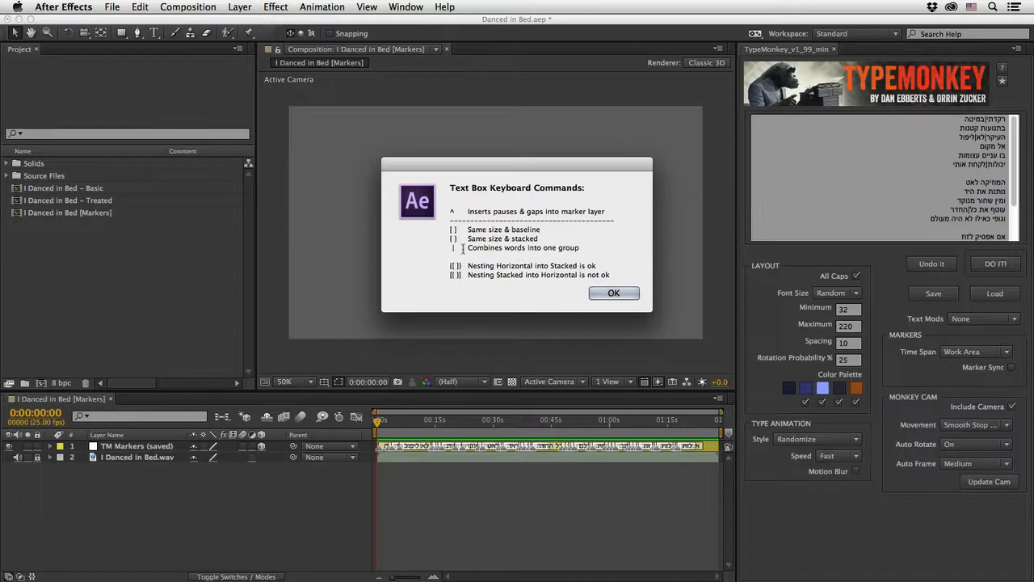
click(613, 296)
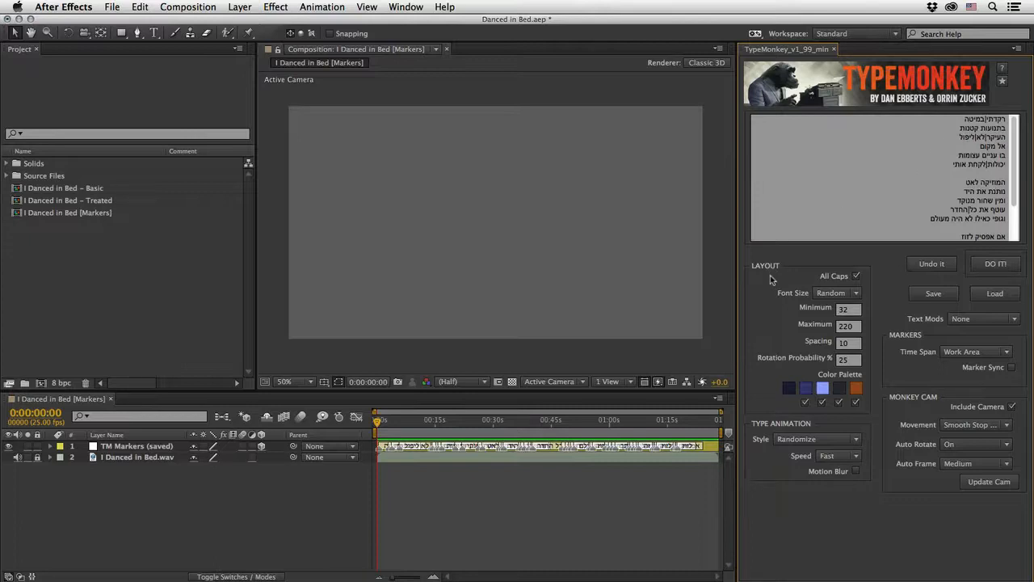
Step: Set TypeMonkey's Rotation Probability to 80%
double_click(853, 360)
text(80)
click(758, 382)
Step: Switch to Safari and examine the Blue_Orange color theme on Adobe Kuler
key(super+Tab)
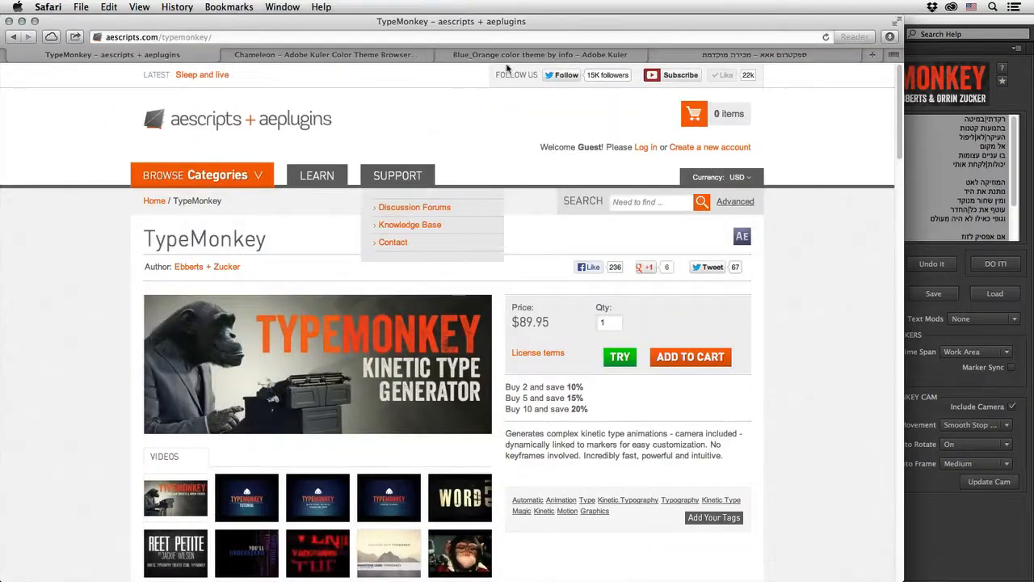
click(618, 54)
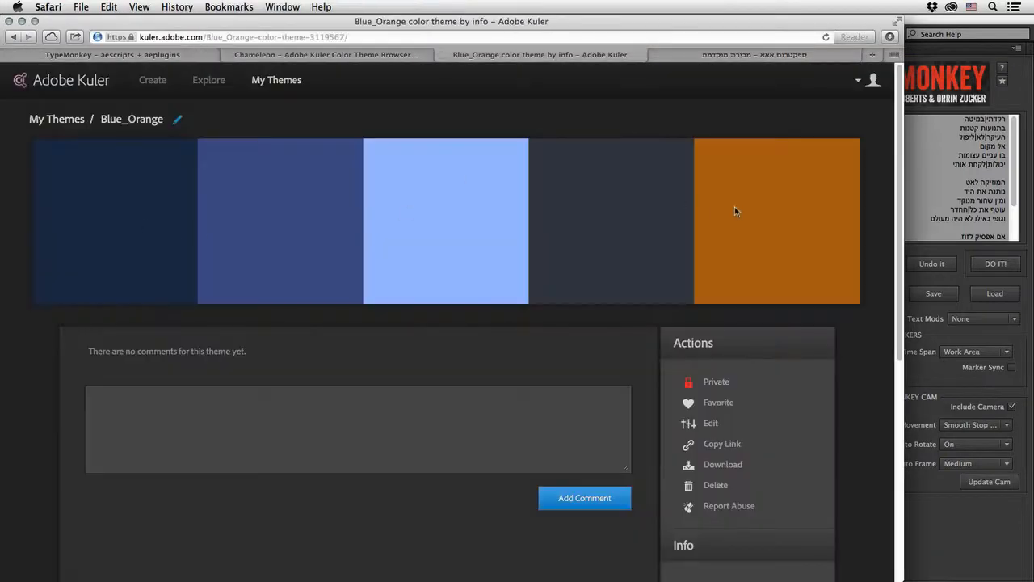
mouse_move(735, 207)
Step: Switch back to After Effects, show the Chameleon script and load the Blues_Orange.ase swatch file into it
key(super+Tab)
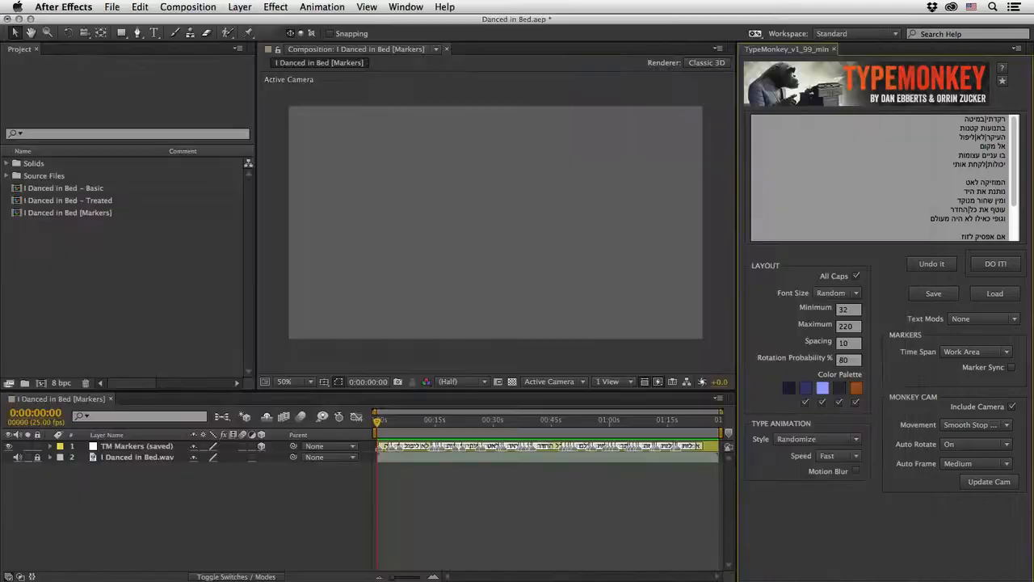
click(407, 7)
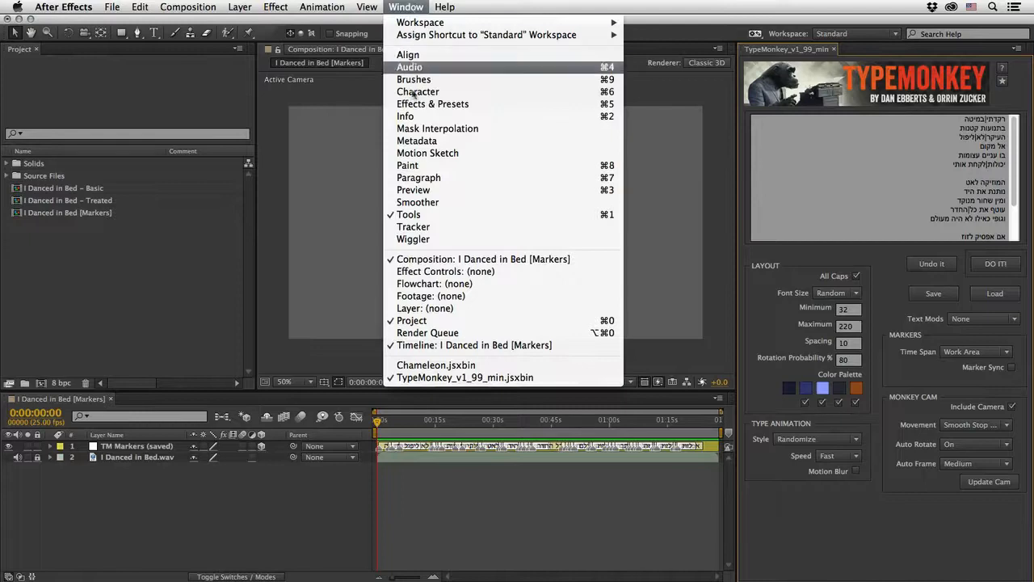
click(422, 365)
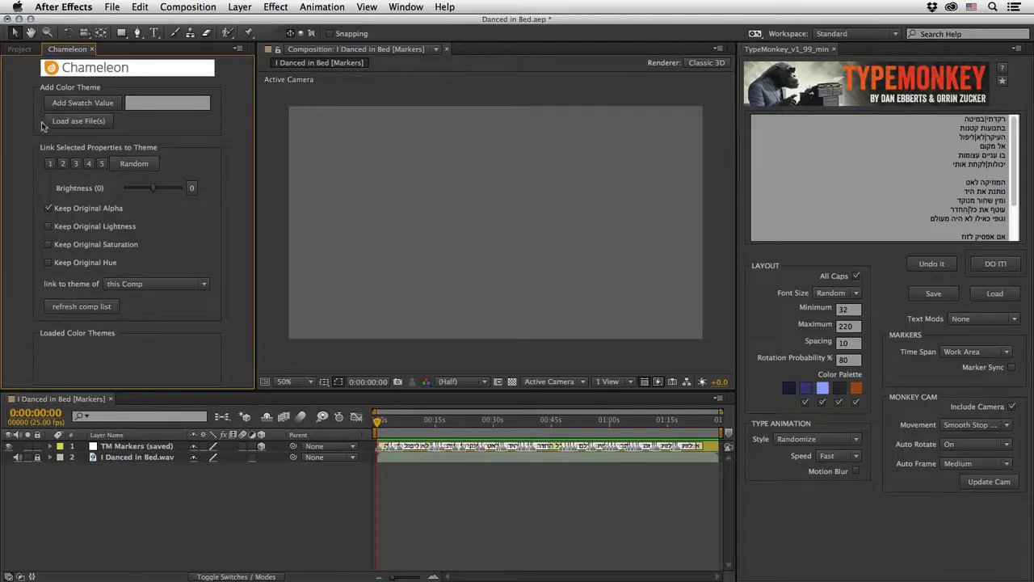
click(68, 122)
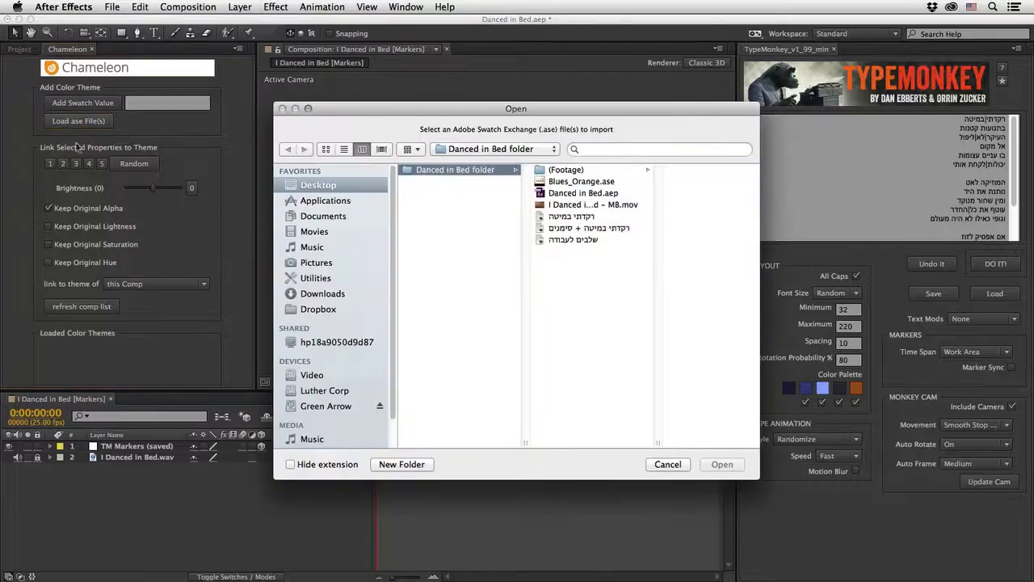
click(579, 182)
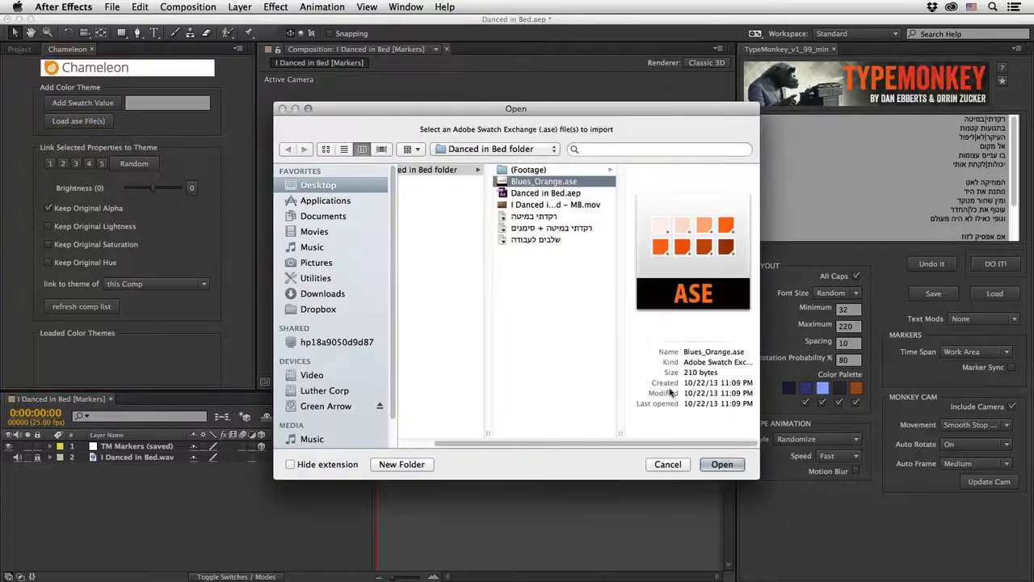
click(722, 464)
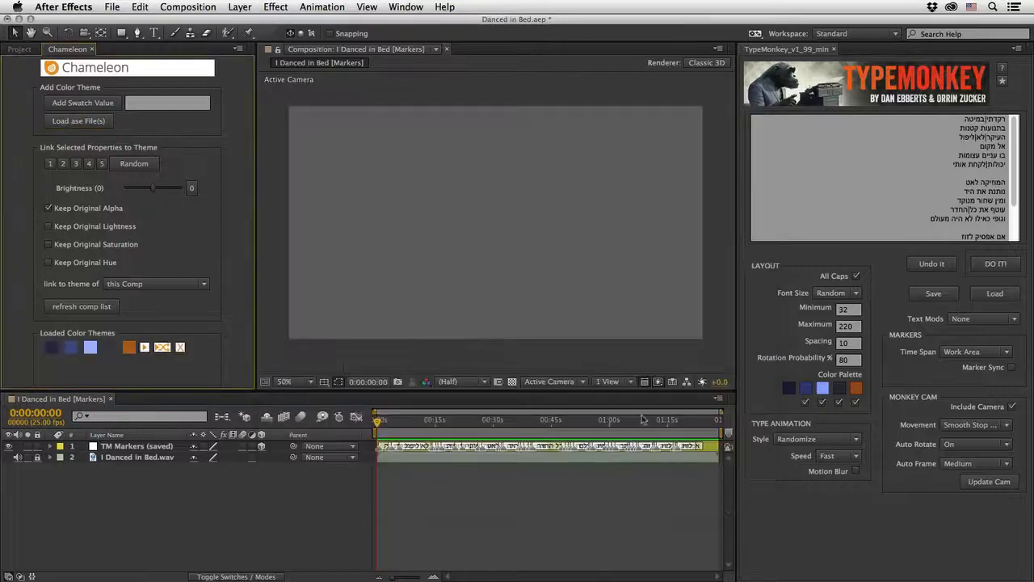
Step: Inspect the color of the first swatch in TypeMonkey's Color Palette and close the color picker
click(790, 390)
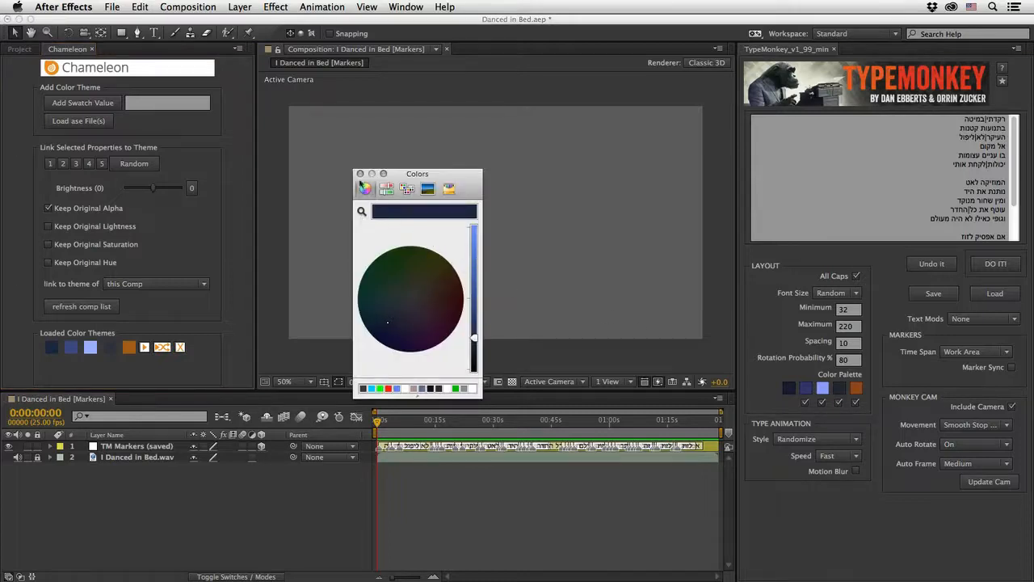
click(360, 174)
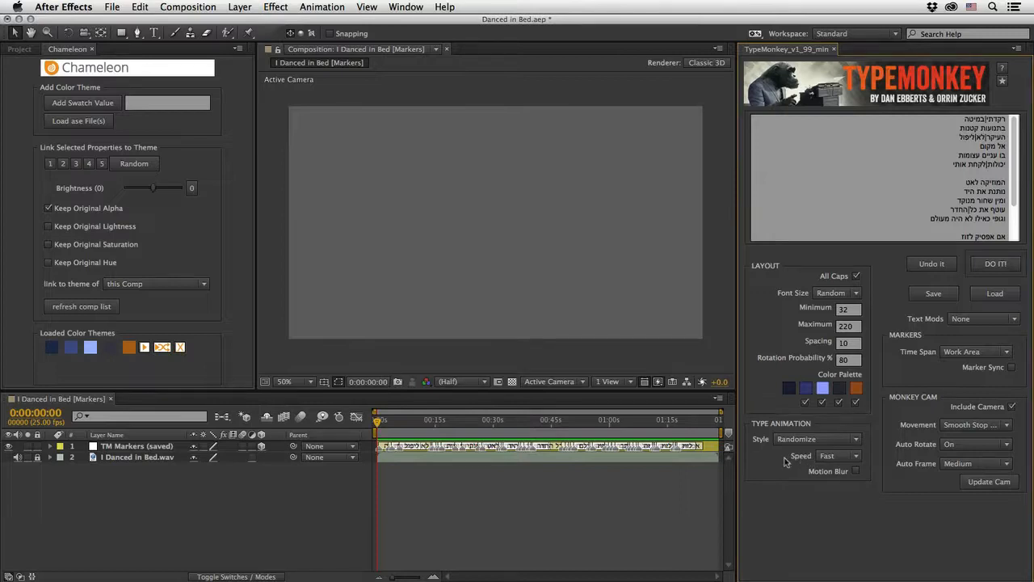
Step: Set the type animation speed to Slow and enable Motion Blur
click(822, 460)
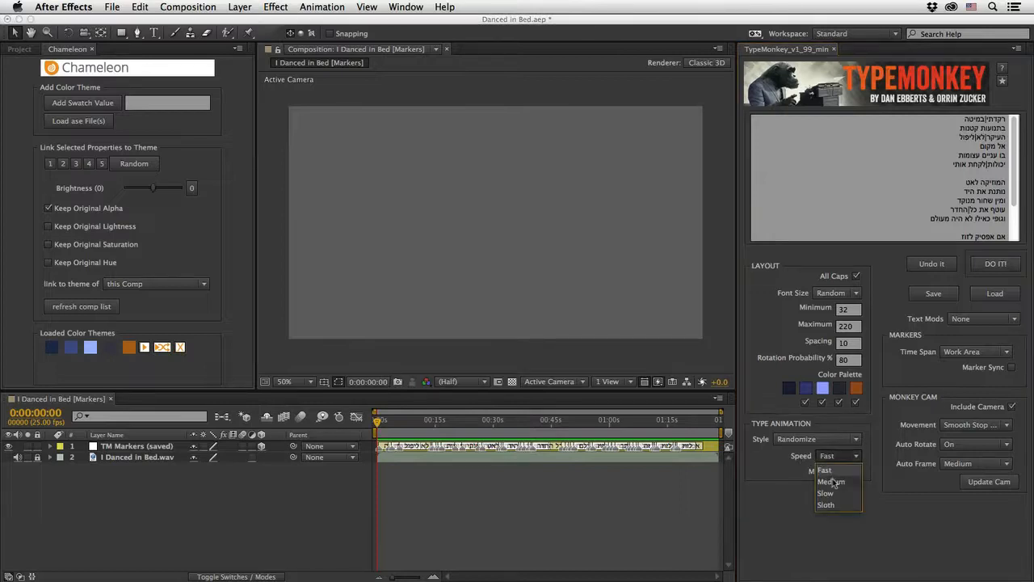
click(835, 495)
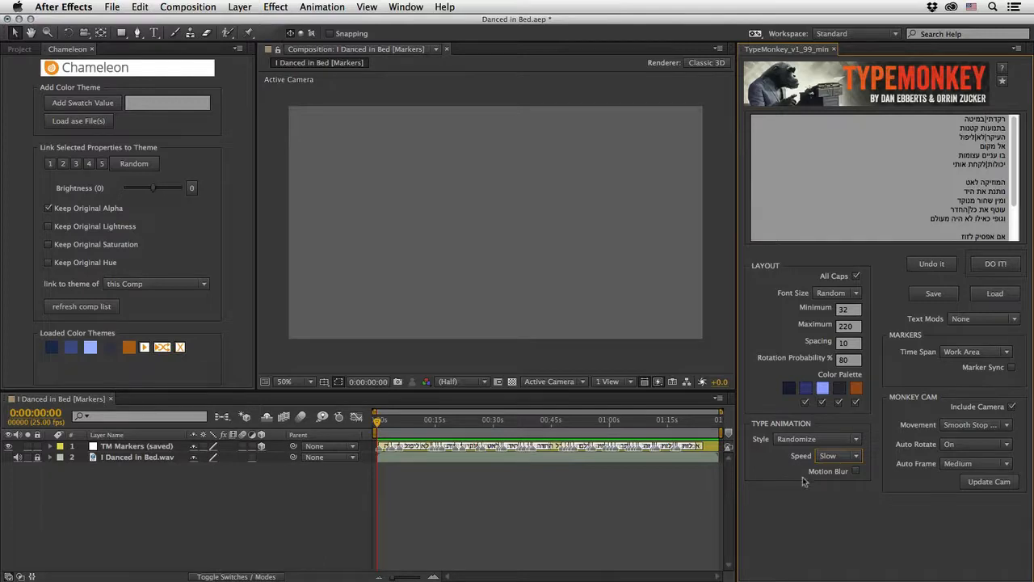
click(857, 472)
Step: Set Text Mods to TM Hebrew Text and enable Marker Sync
click(969, 319)
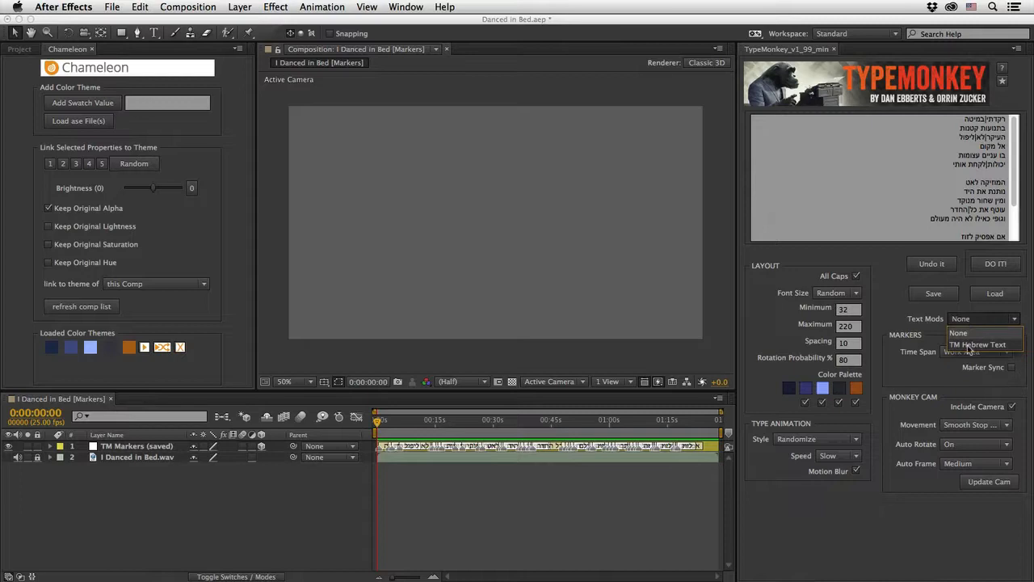
click(970, 345)
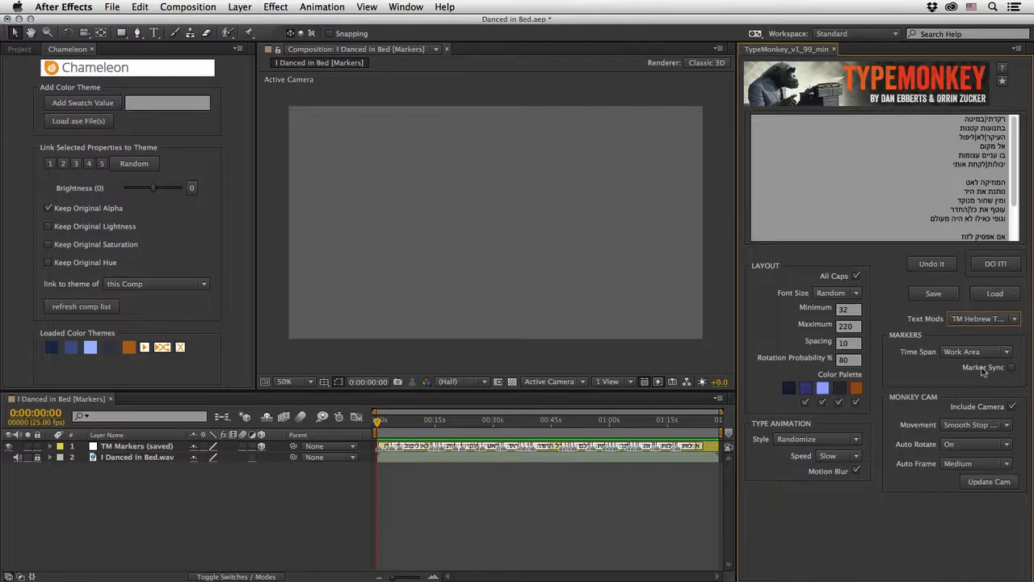
click(1011, 368)
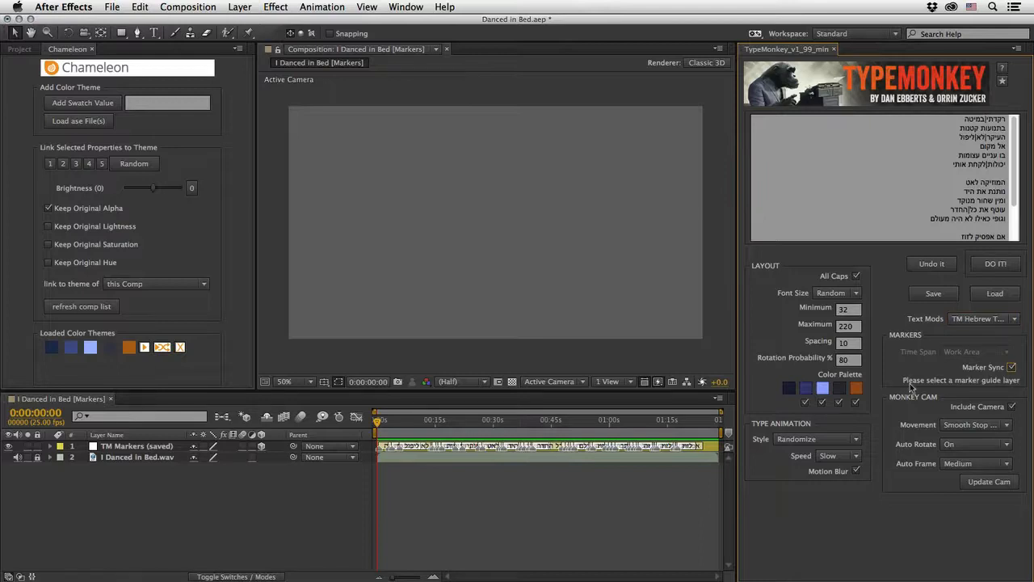
Step: Generate the kinetic type animation with the TM Markers (saved) layer as the marker guide
click(139, 447)
click(139, 447)
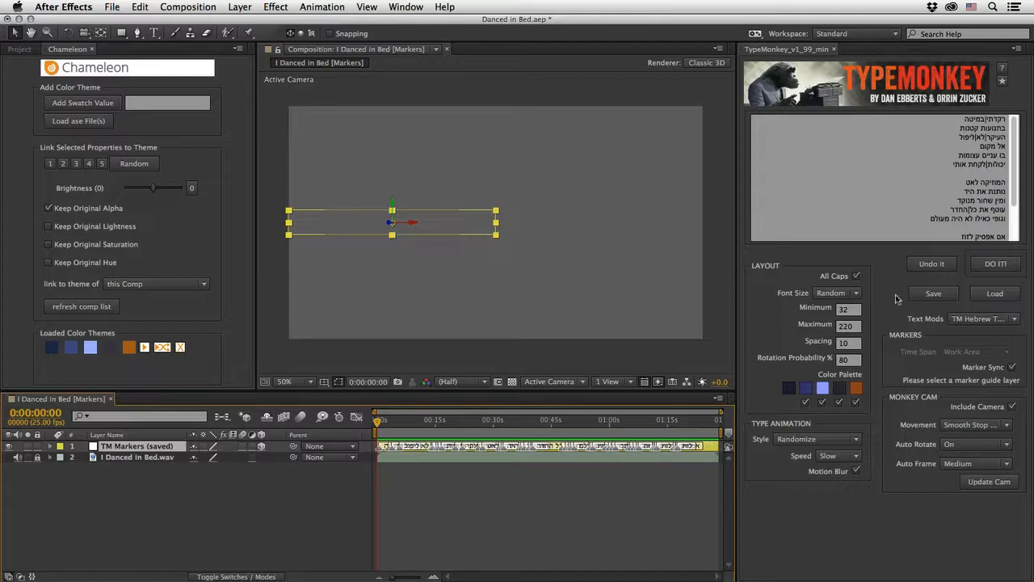
click(988, 265)
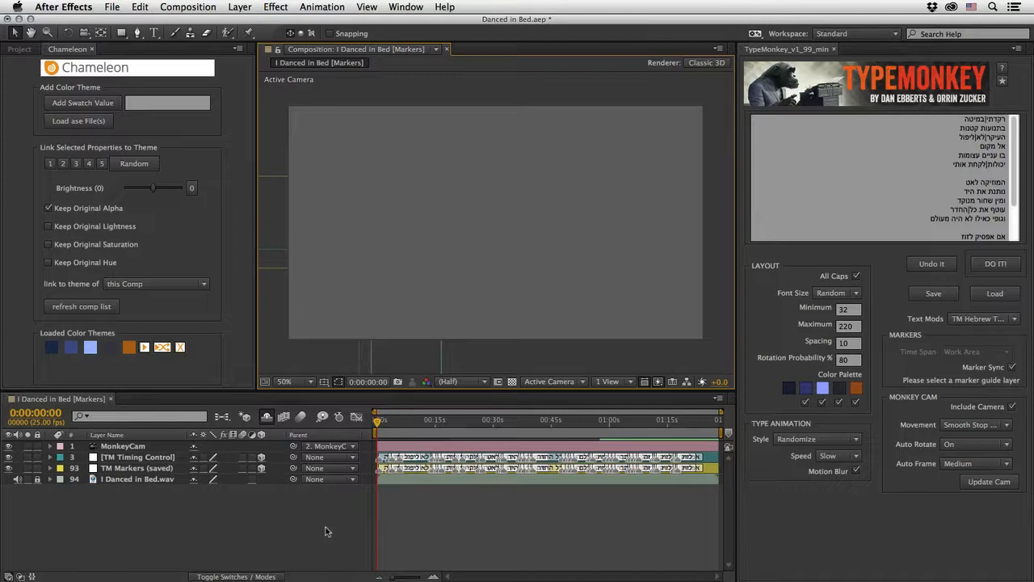
Step: Delete the TM Markers (saved) layer from the composition
click(120, 470)
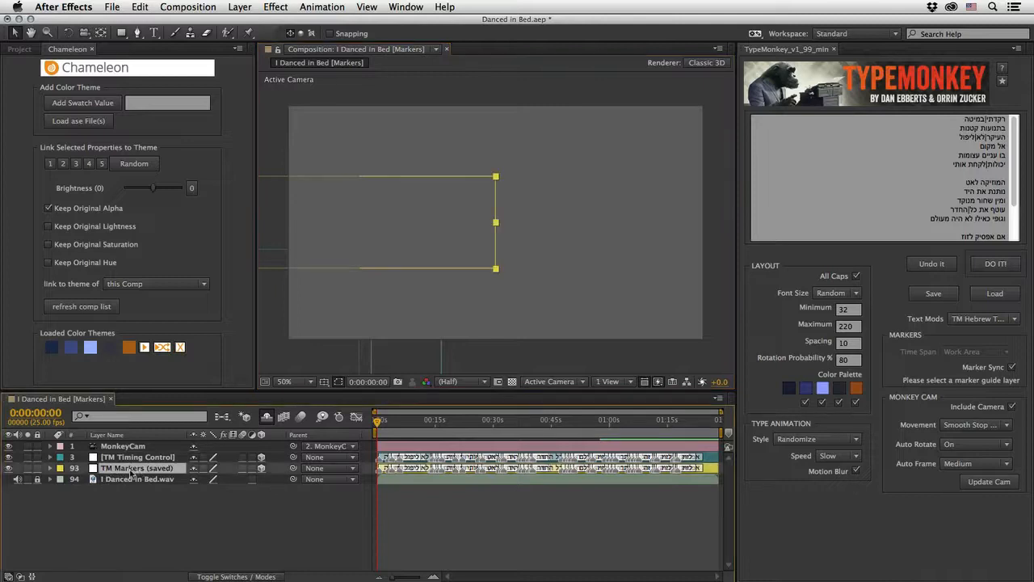
key(Delete)
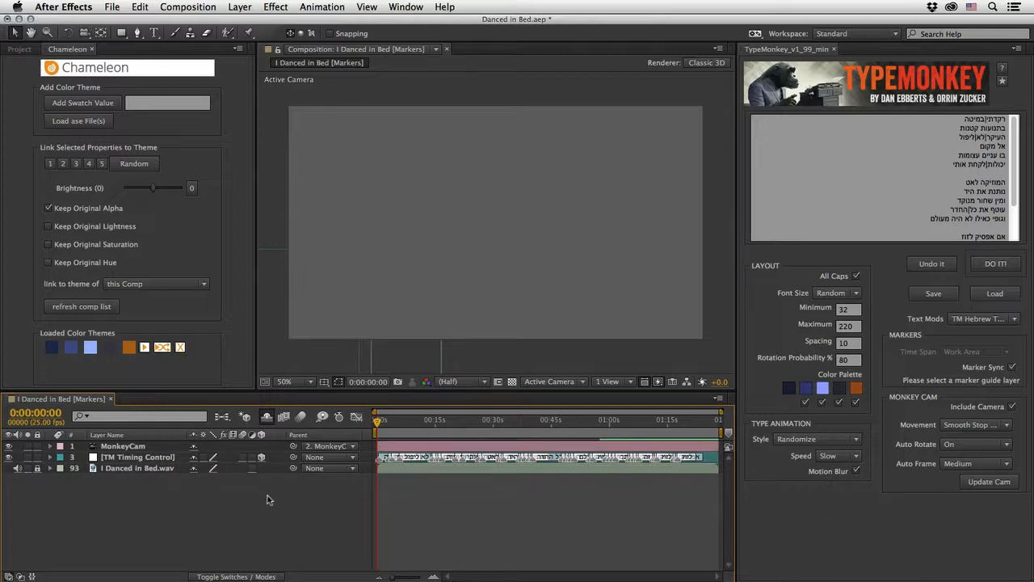
Step: Move the current time to about 0:00:17:05 and run the TM_JustifyRight.jsx script on the composition
drag(379, 421, 444, 424)
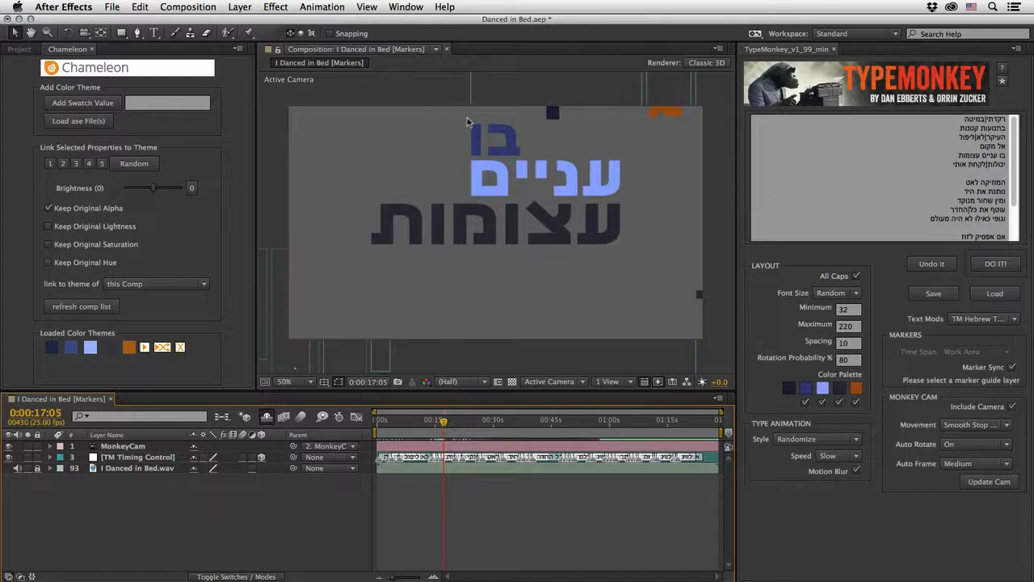
drag(443, 422, 443, 423)
click(115, 6)
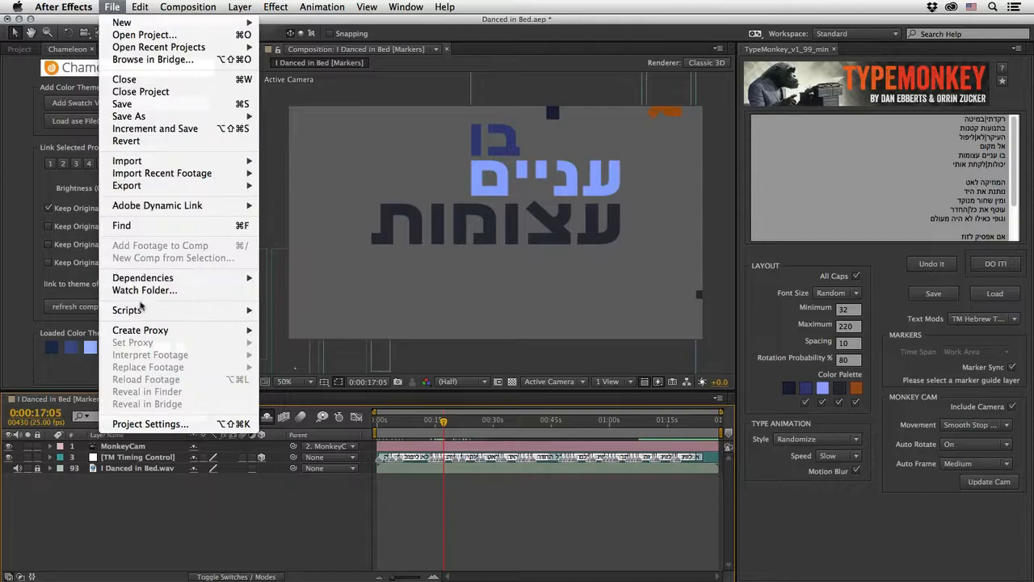
mouse_move(143, 312)
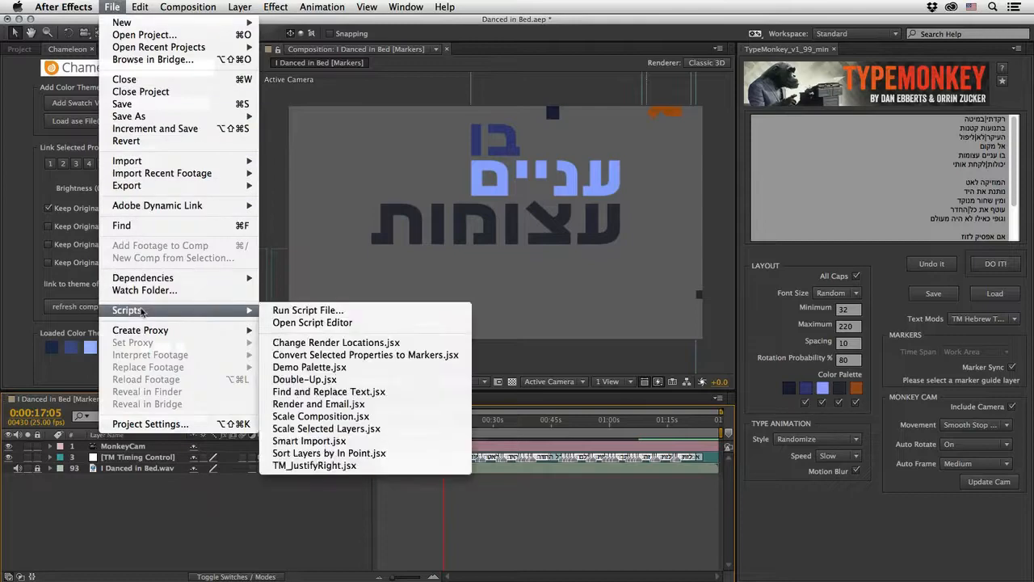
click(283, 466)
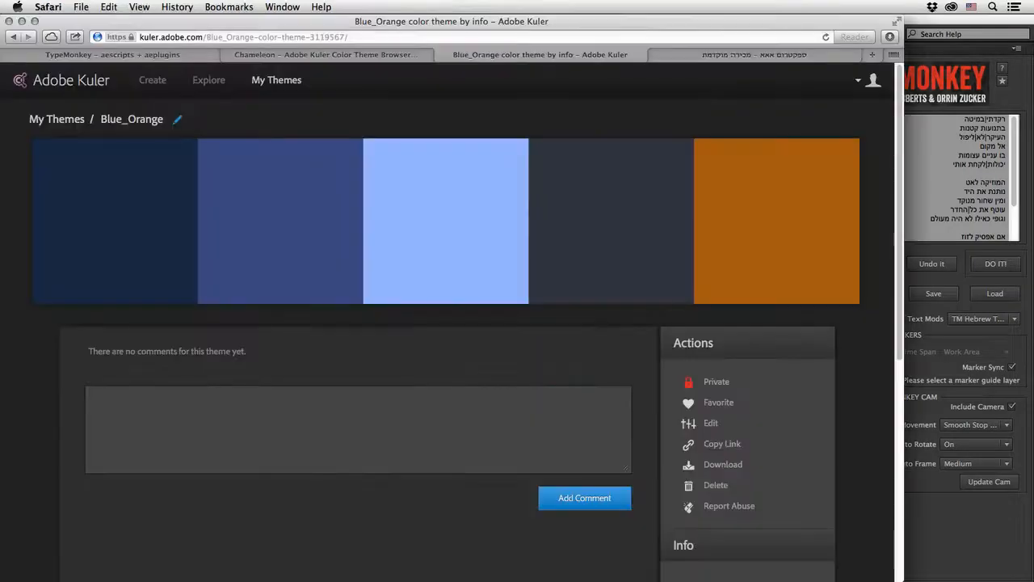
Step: View the Spectrum font page on alefalefalef.co.il in Safari and turn on its solid bold letter layer
click(716, 59)
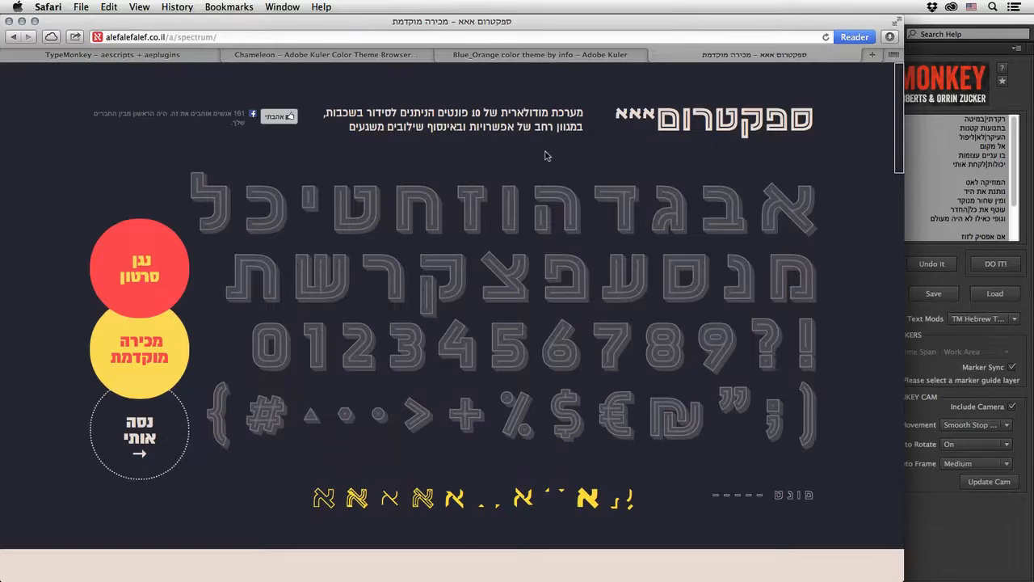
click(587, 498)
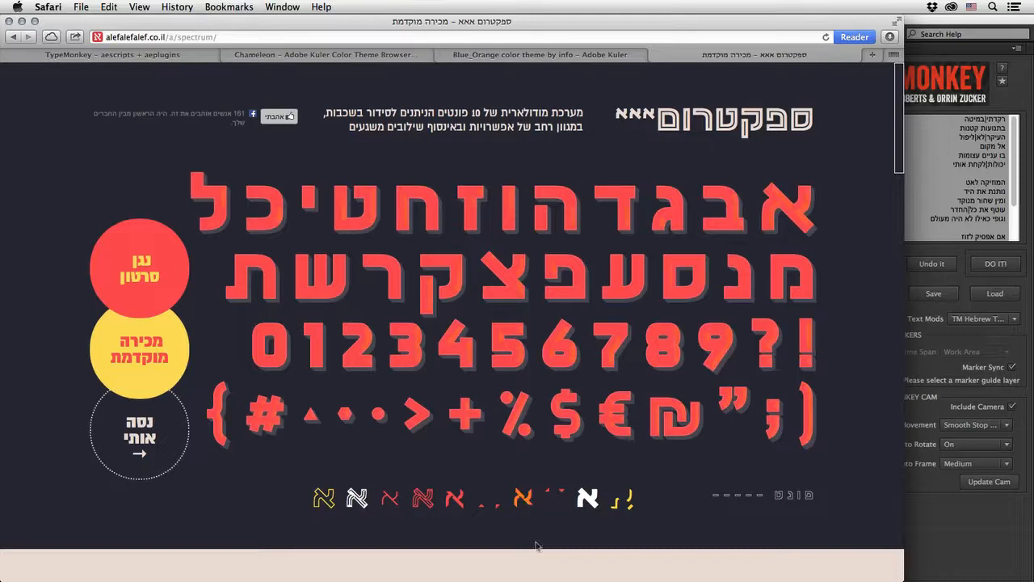
Step: Switch back to After Effects and play the text animation from the start of the composition
key(super+Tab)
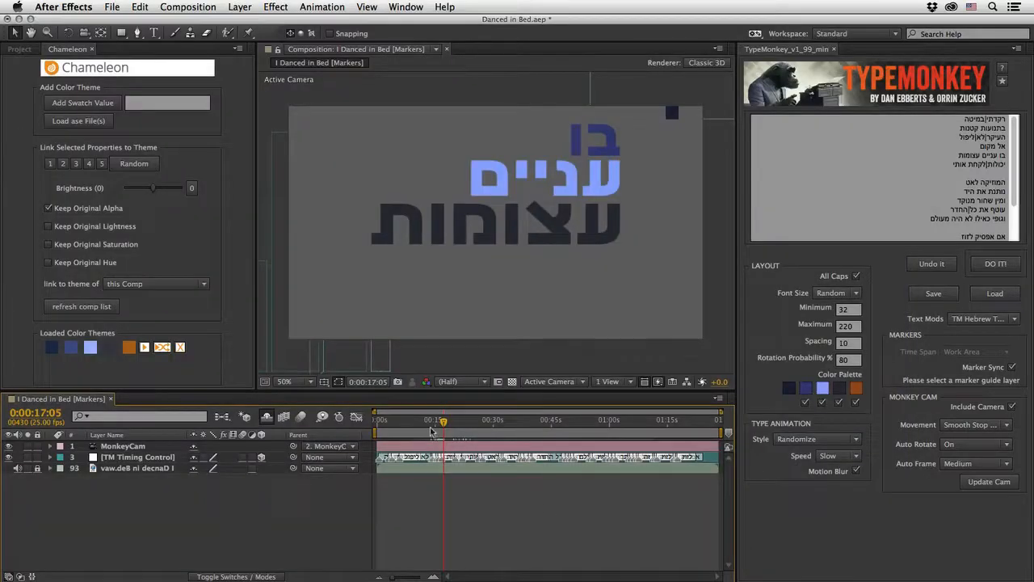
drag(443, 424, 442, 424)
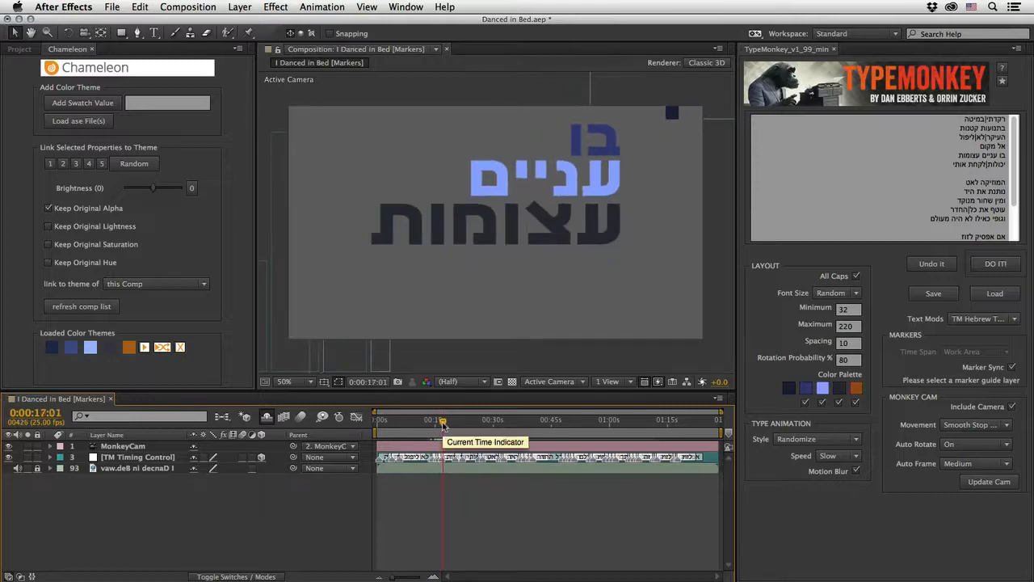
key(Home)
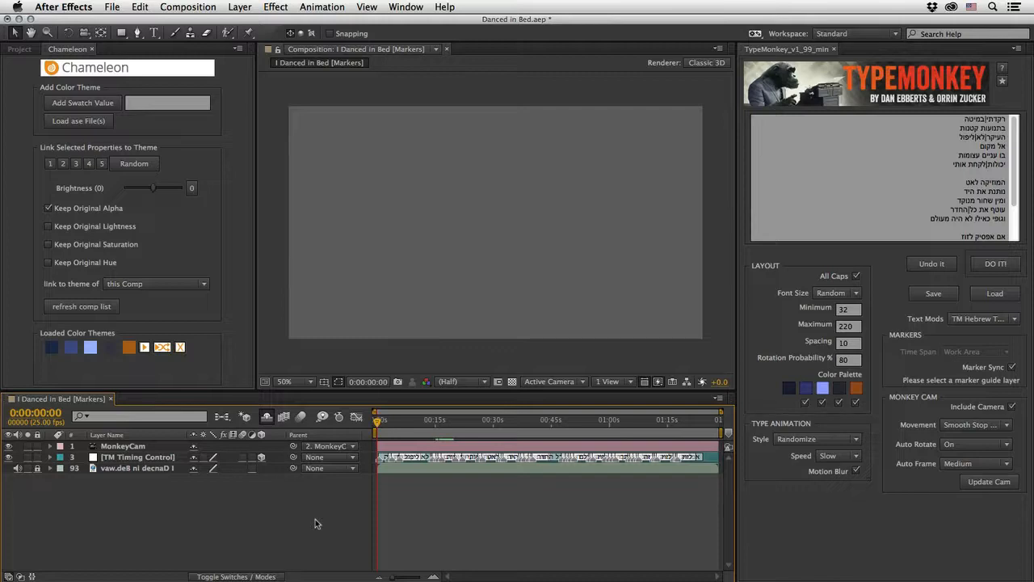
key(space)
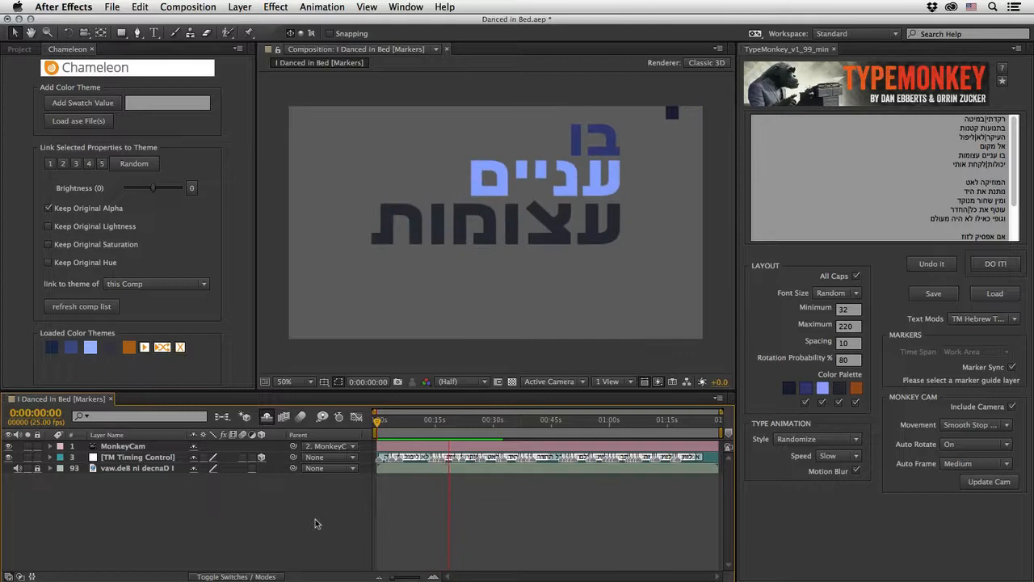
key(space)
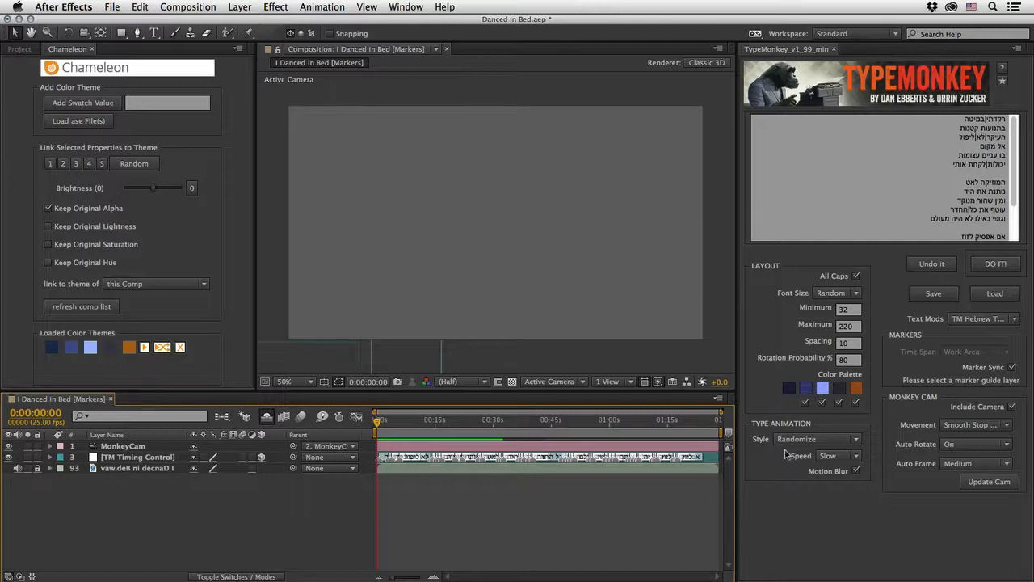
Step: Open the I Danced in Bed - Basic composition and compare its first seconds with those of I Danced in Bed [Markers]
click(22, 52)
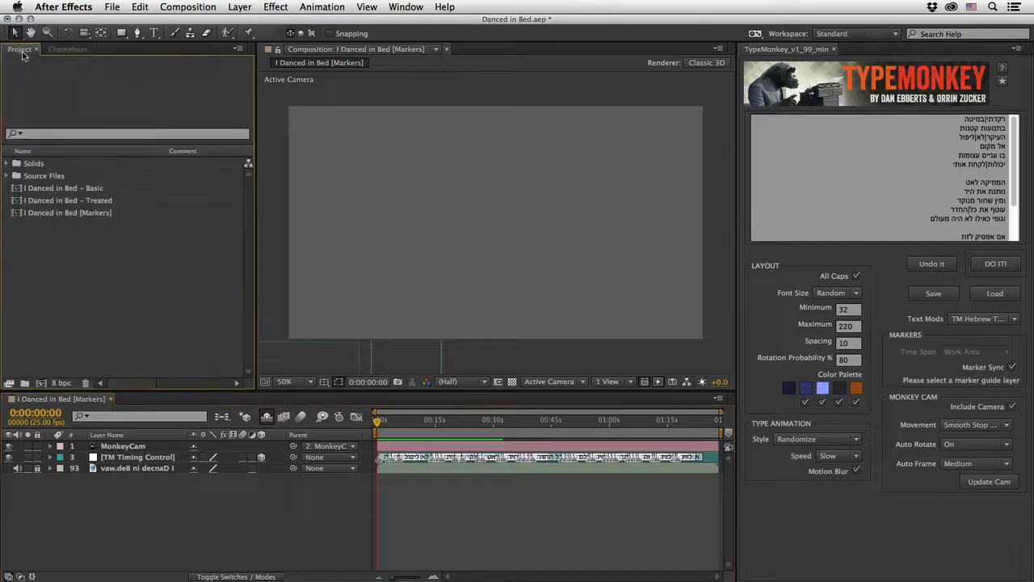
double_click(50, 191)
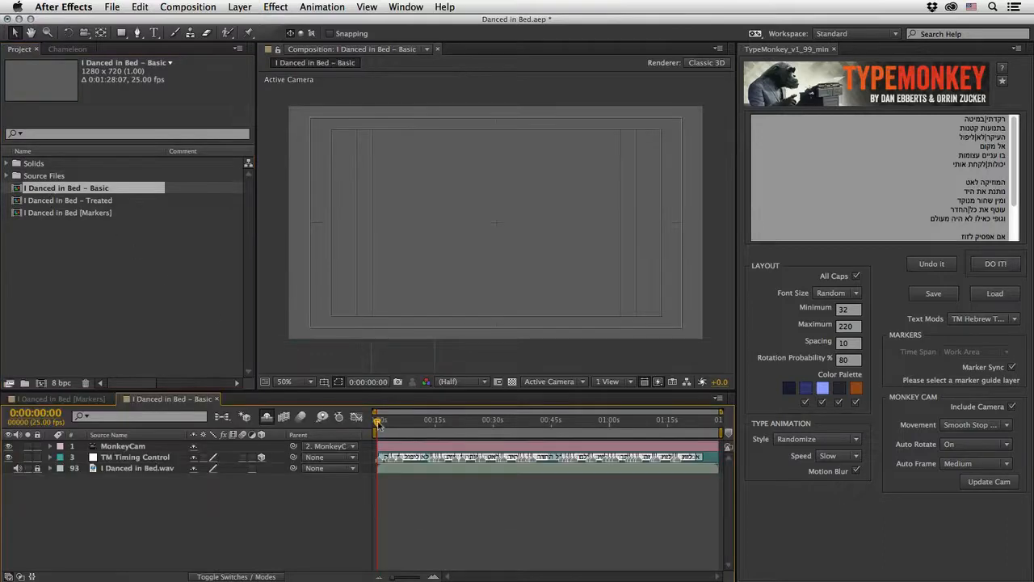
drag(378, 421, 398, 433)
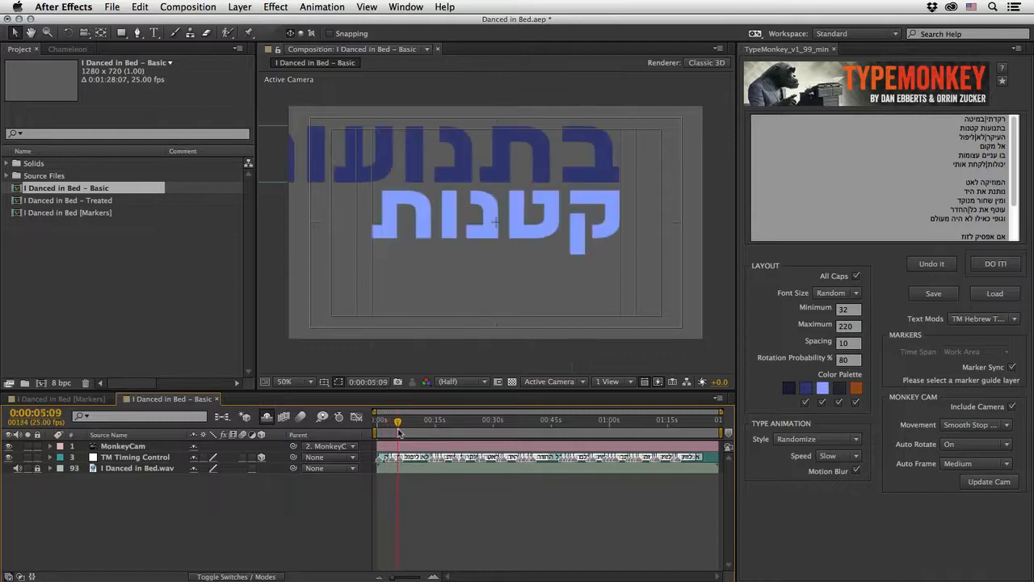
click(74, 400)
drag(379, 421, 408, 424)
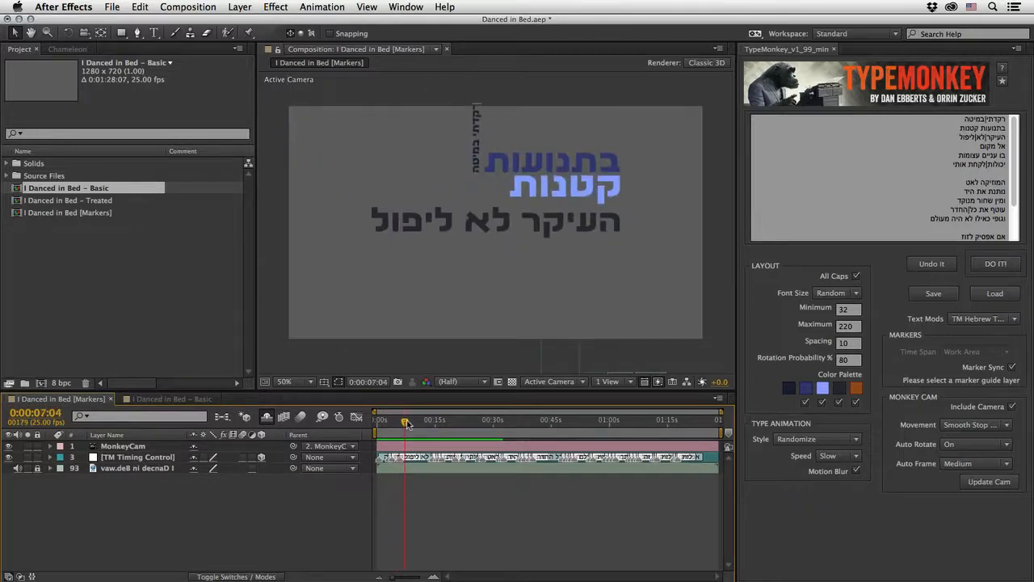
Step: Show the shy layers, move the control layer of העיקר לא ליפול down, and check the layout at about 0:00:26:13
click(445, 225)
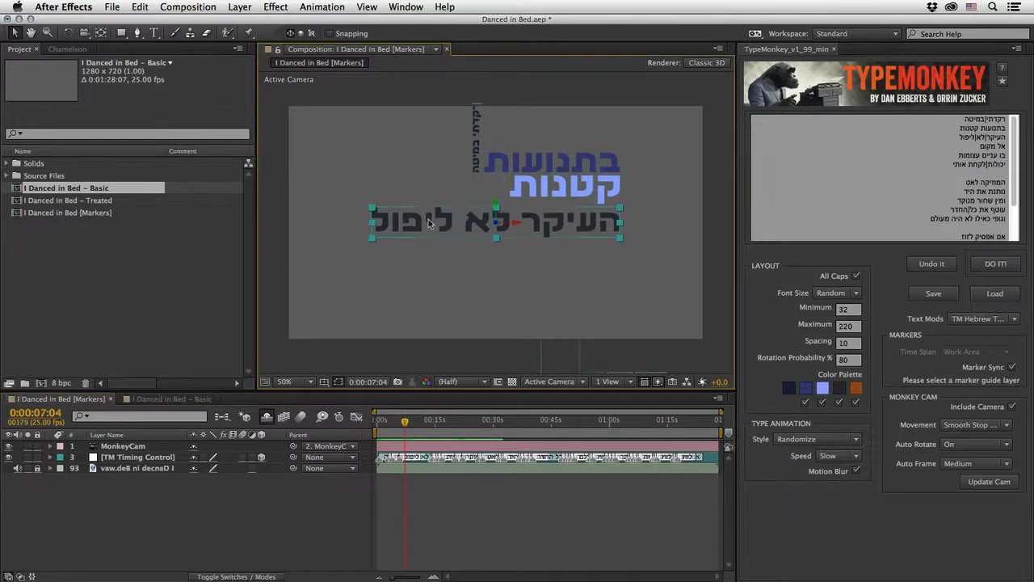
click(267, 416)
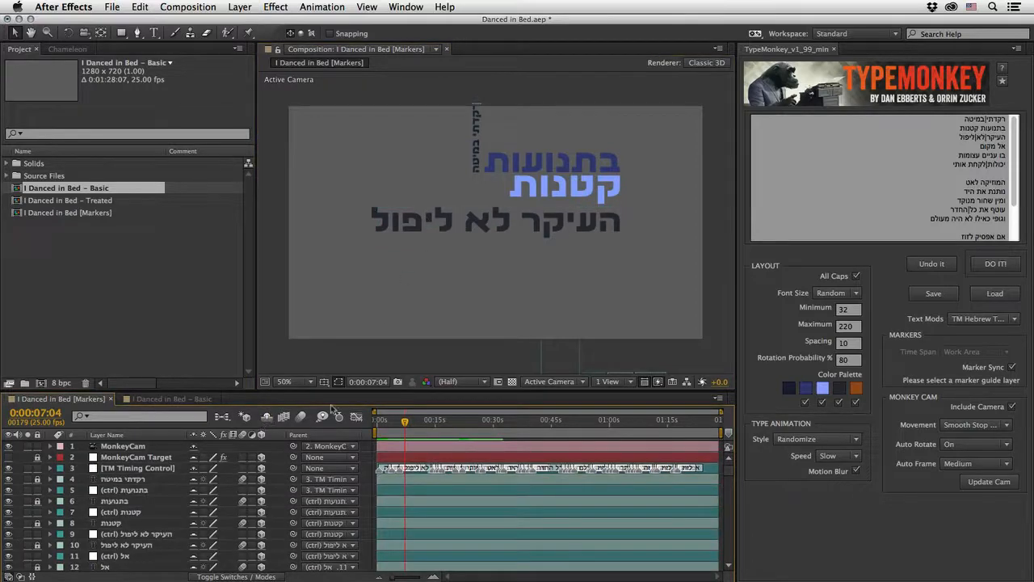
click(433, 219)
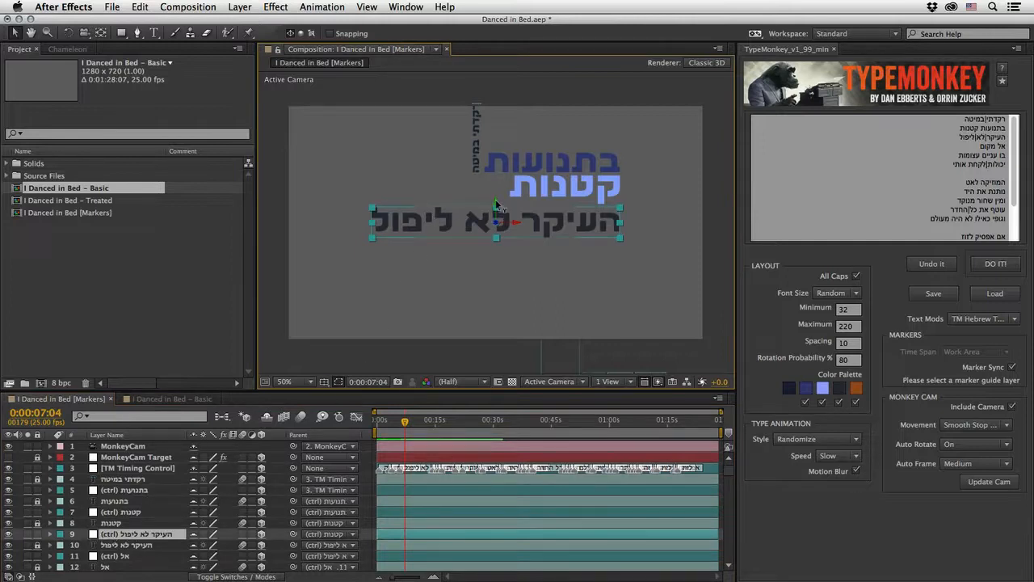
drag(499, 208, 495, 298)
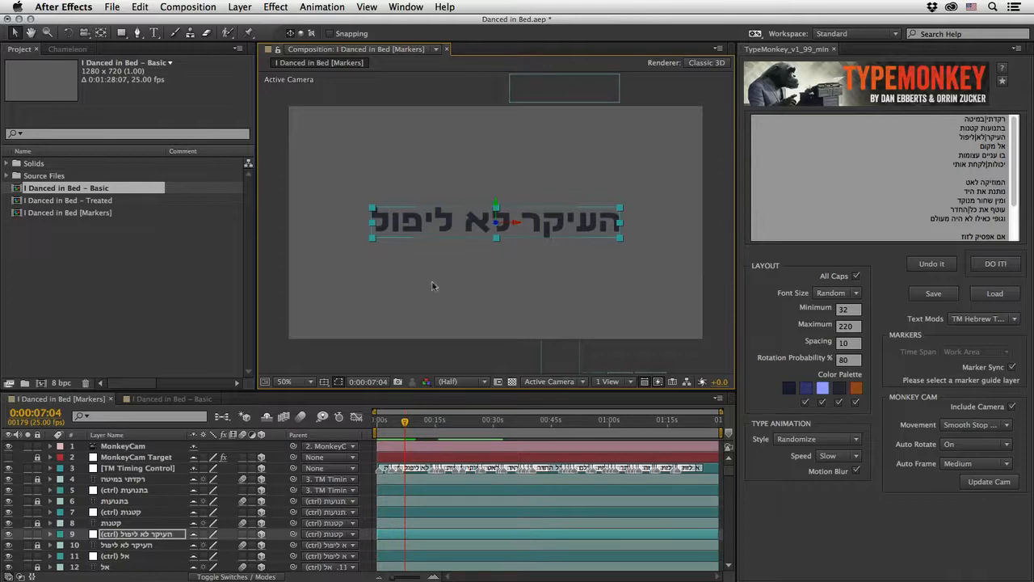
drag(405, 425, 480, 426)
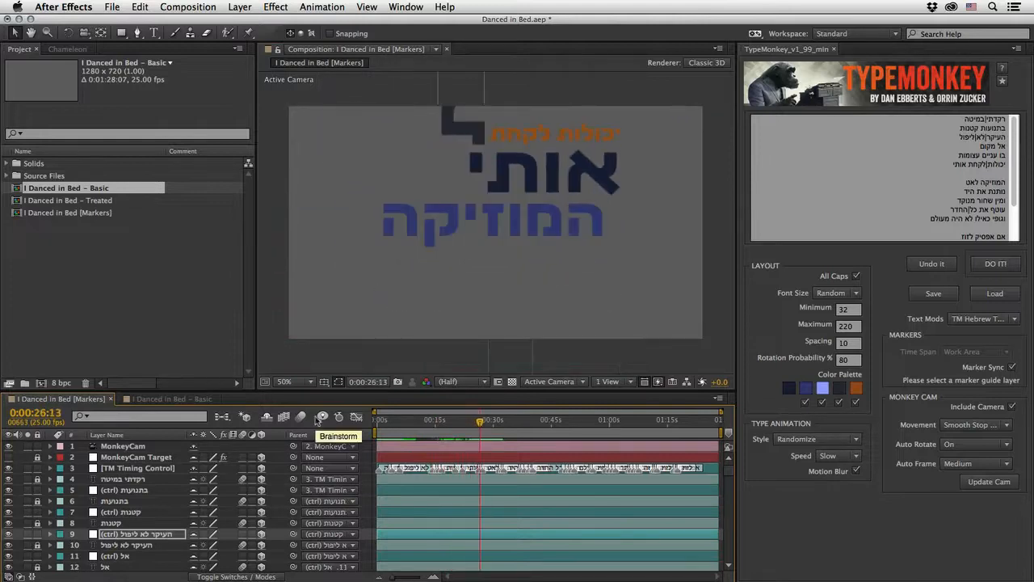
Step: Go to the start of the I Danced in Bed - Basic composition and switch to the Text workspace
click(178, 397)
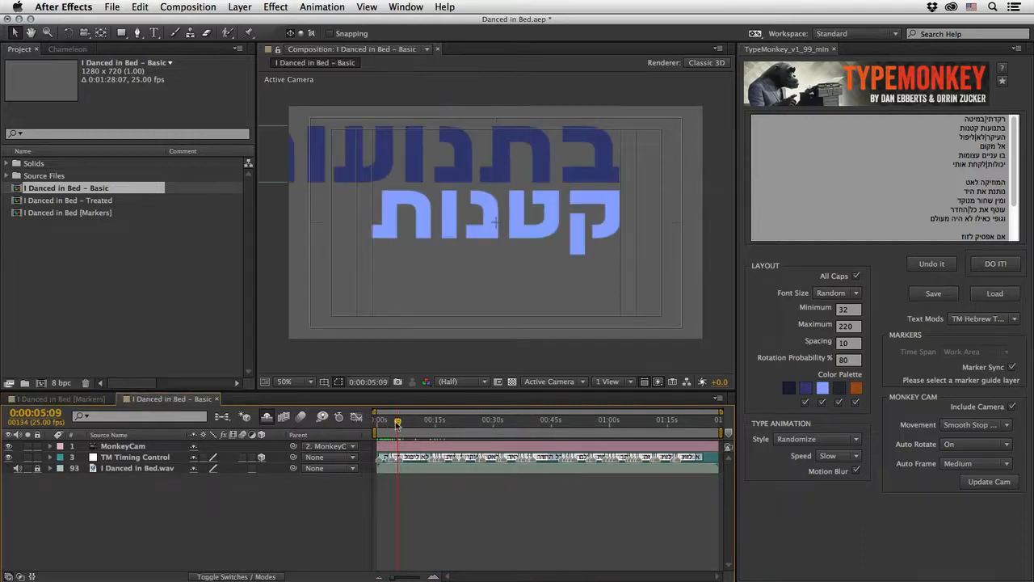
drag(397, 423, 359, 434)
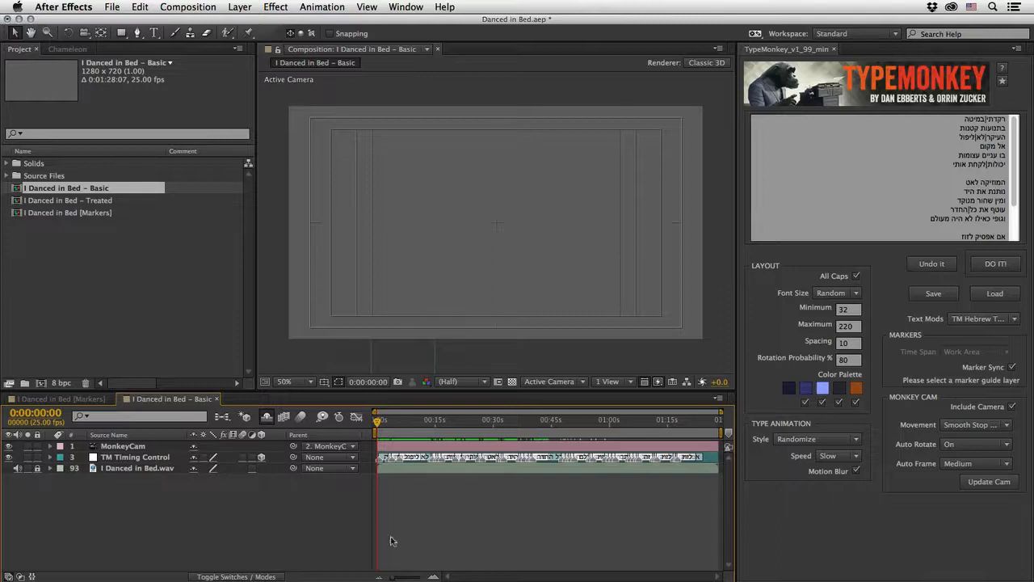
click(856, 34)
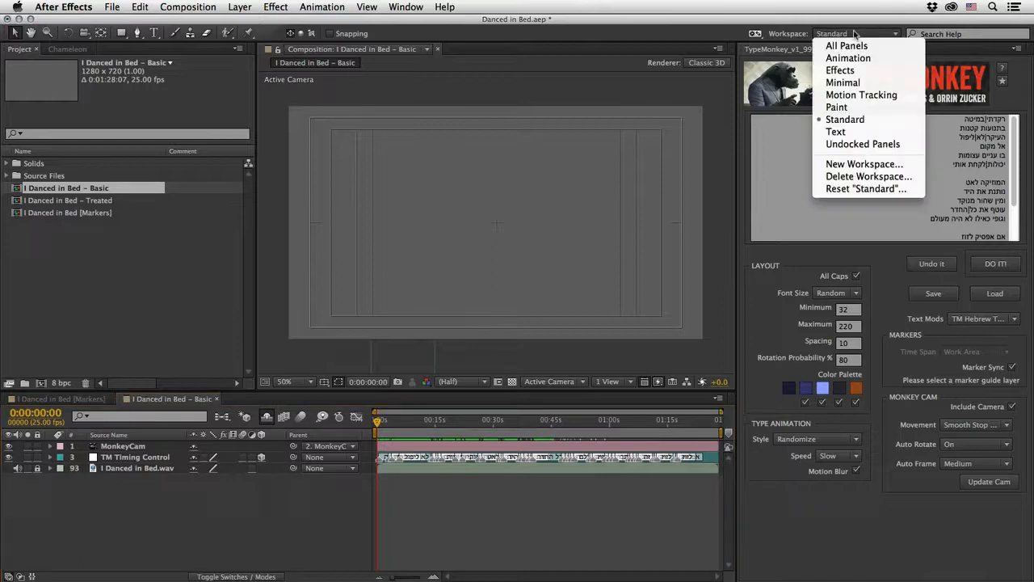
click(853, 131)
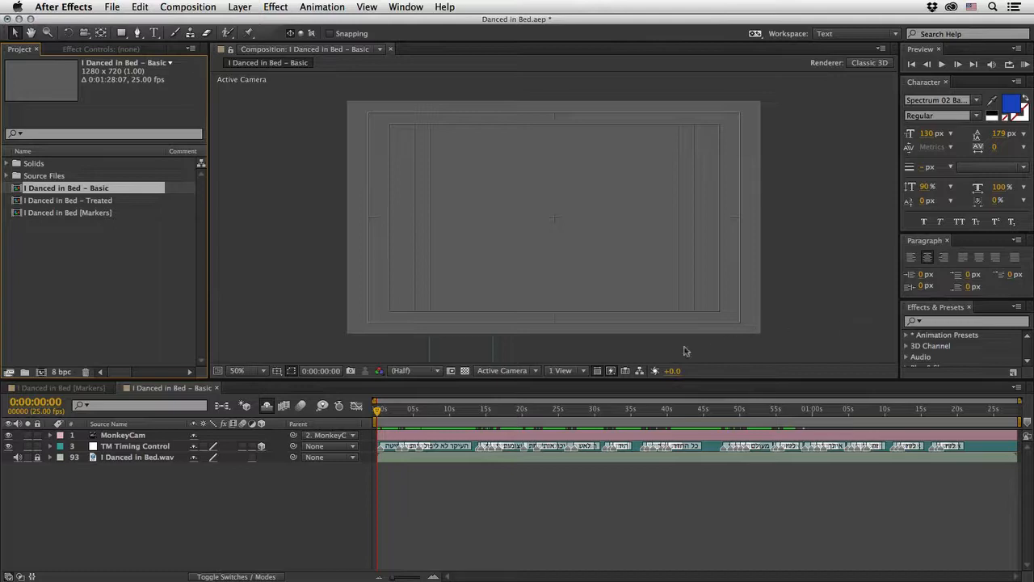
Step: At about 0:00:04:09, show the shy layers in I Danced in Bed - Basic, and unlock and select the בתנועות text layer
click(306, 213)
key(slash)
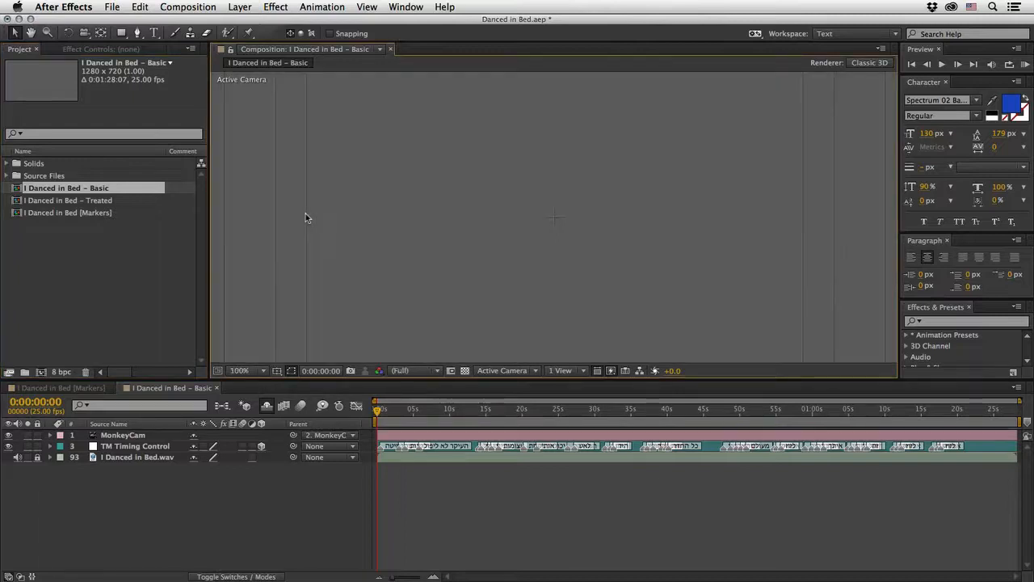
drag(377, 410, 410, 417)
drag(554, 215, 616, 281)
key(v)
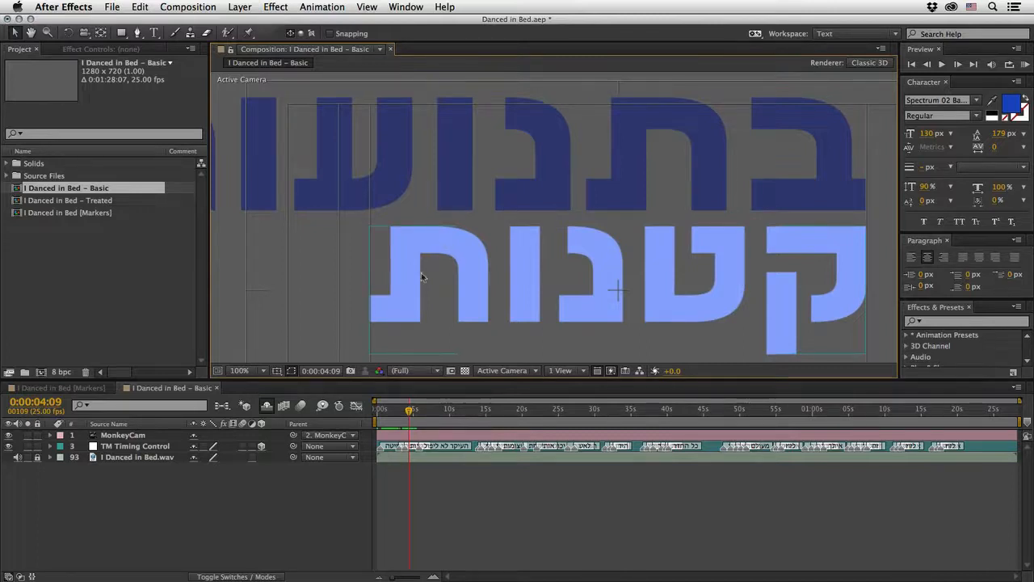
click(521, 192)
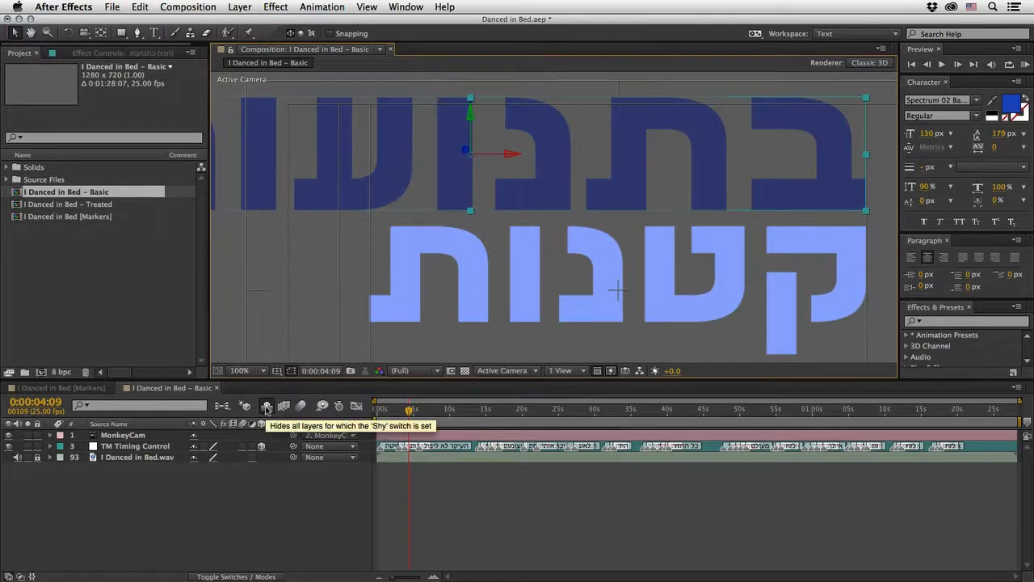
click(266, 407)
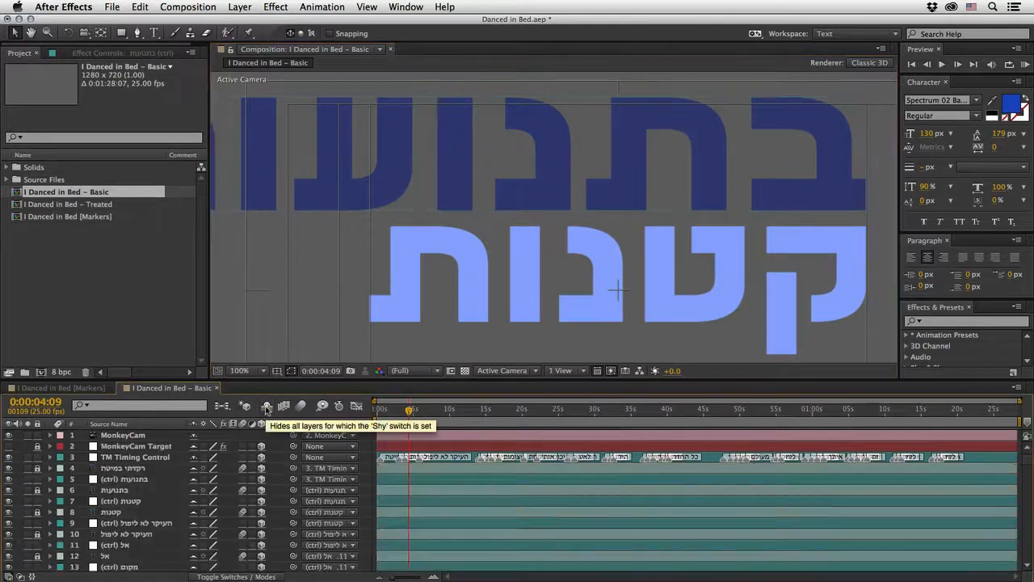
click(403, 198)
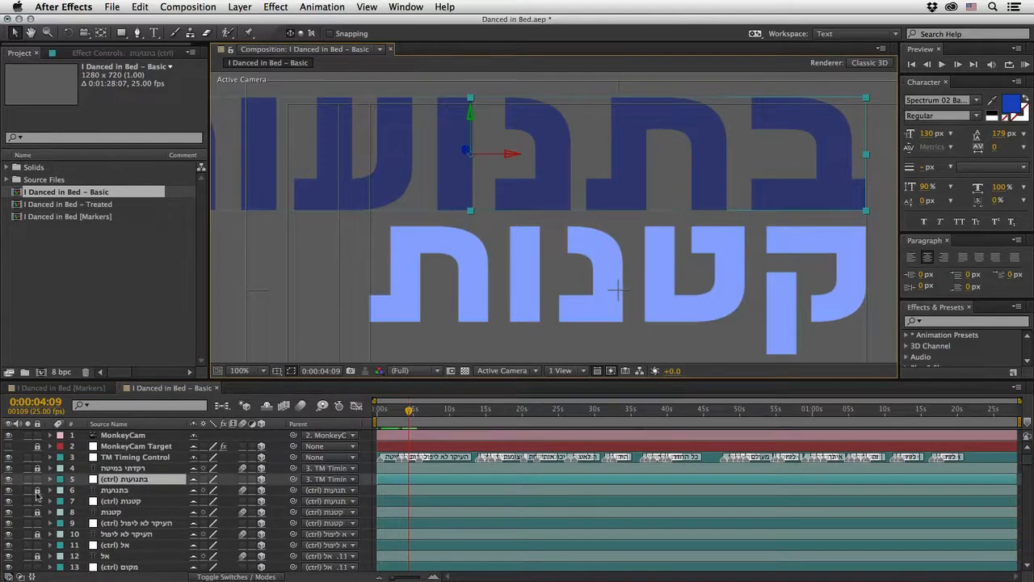
click(37, 490)
click(119, 490)
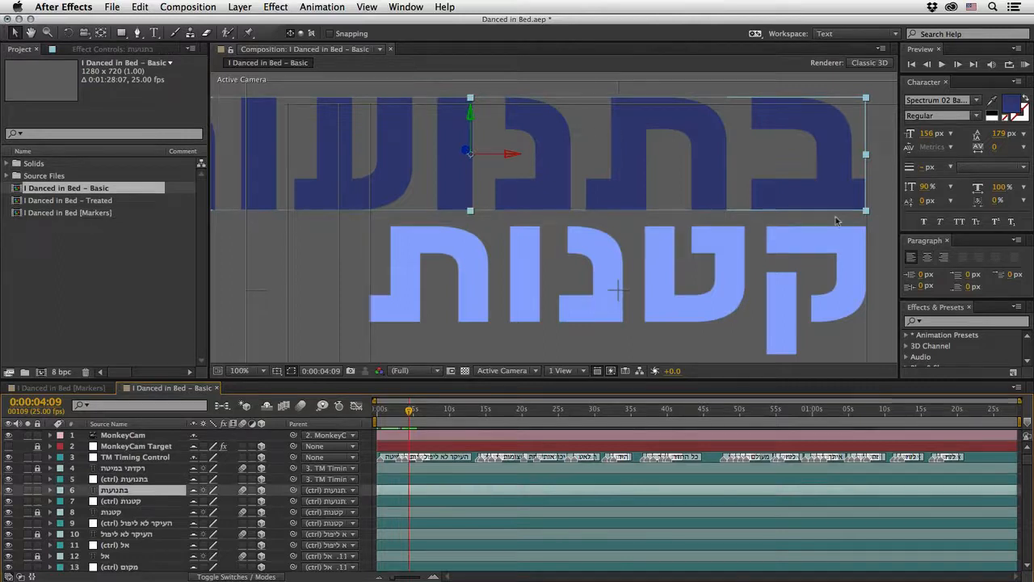
Step: Change the font of the בתנועות text to Spectrum 10 Outline AAA and its size to 100 px
click(928, 133)
key(Down)
key(Down)
key(Down)
key(Down)
key(Down)
key(Down)
key(Down)
key(Down)
key(Down)
key(Down)
key(Down)
key(Down)
key(Down)
key(Down)
key(Down)
key(Down)
key(Down)
key(Down)
key(Down)
key(Down)
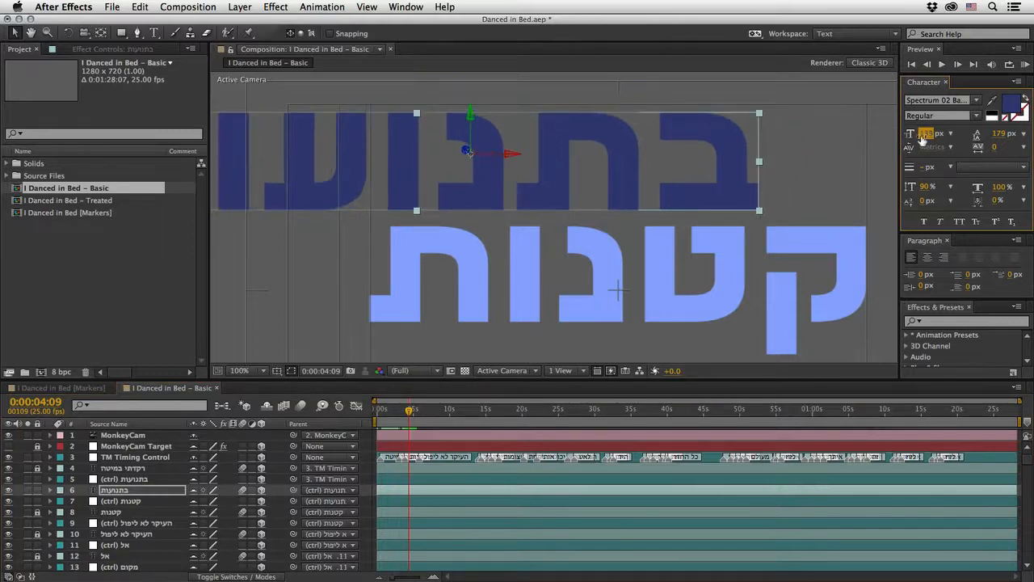
click(977, 100)
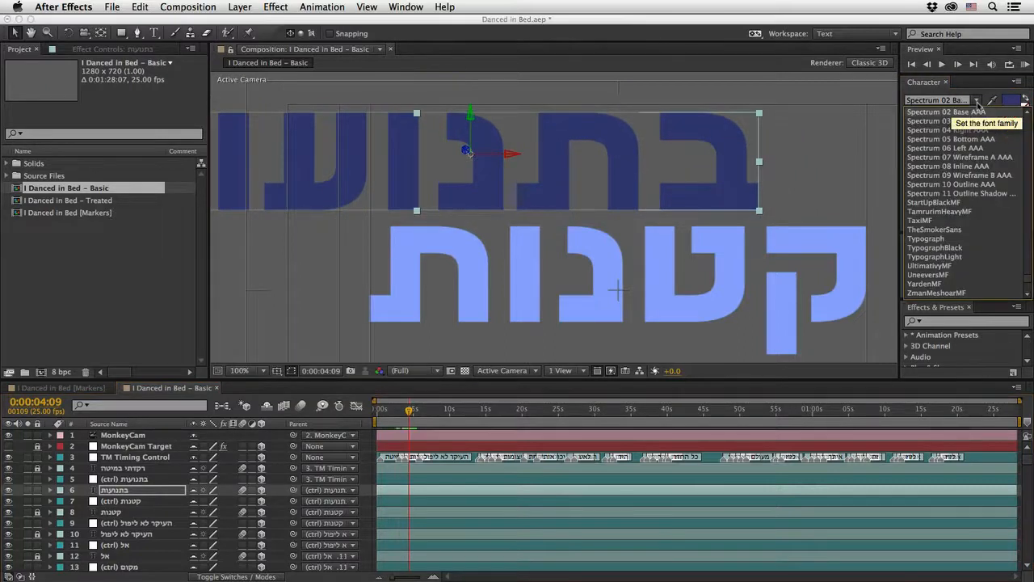
click(978, 185)
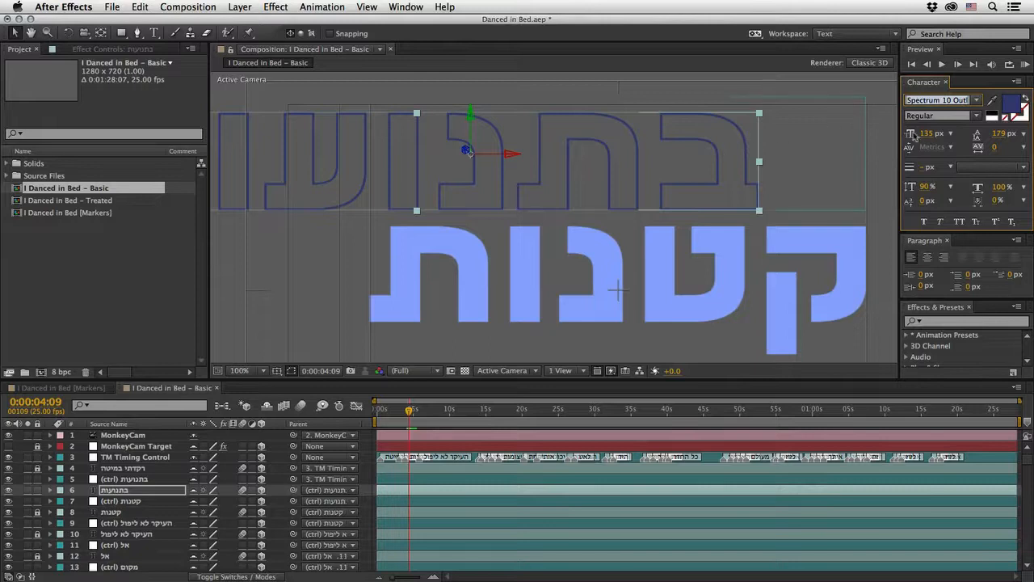
drag(923, 134, 911, 135)
click(927, 135)
text(100)
key(Return)
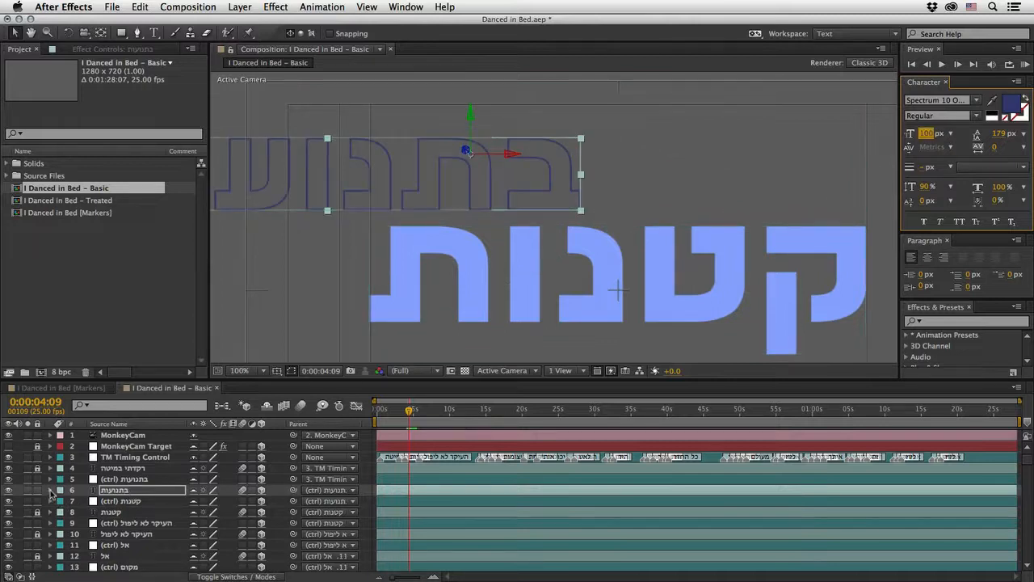
Step: Add a Tracking animator to the בתנועות layer, and centre its text and shift it right to line up with the word below
click(50, 490)
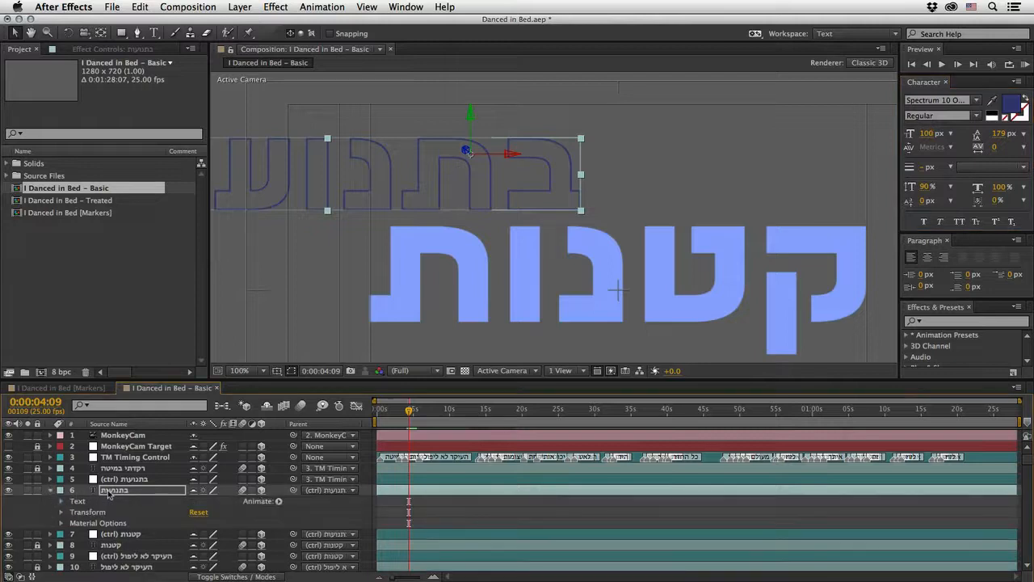
click(278, 501)
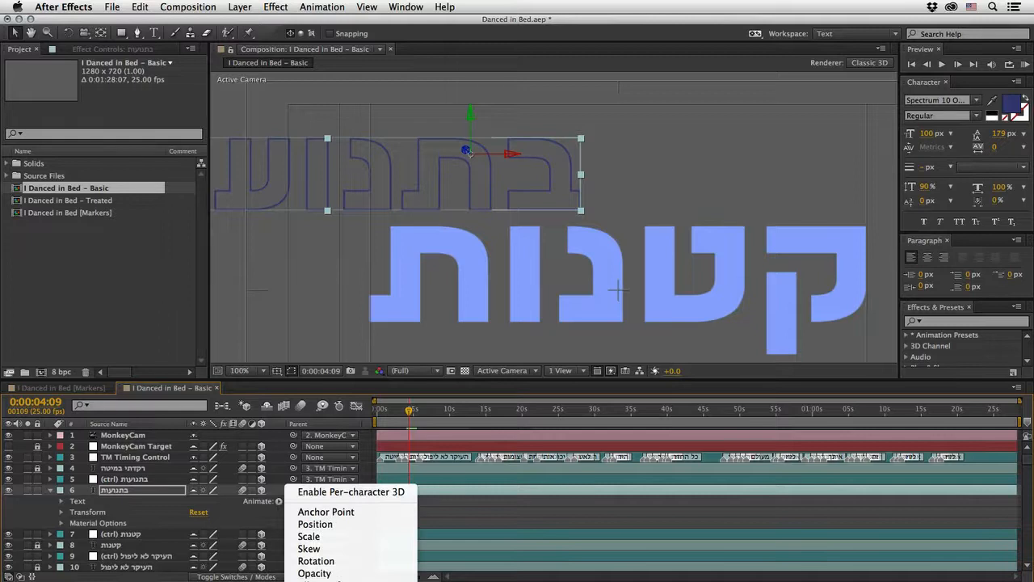
click(316, 581)
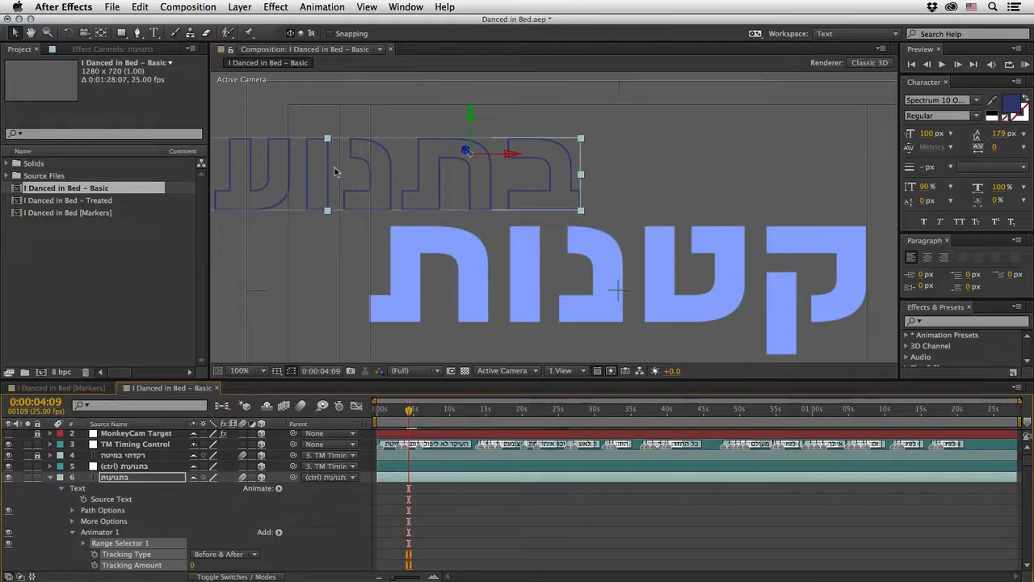
click(927, 257)
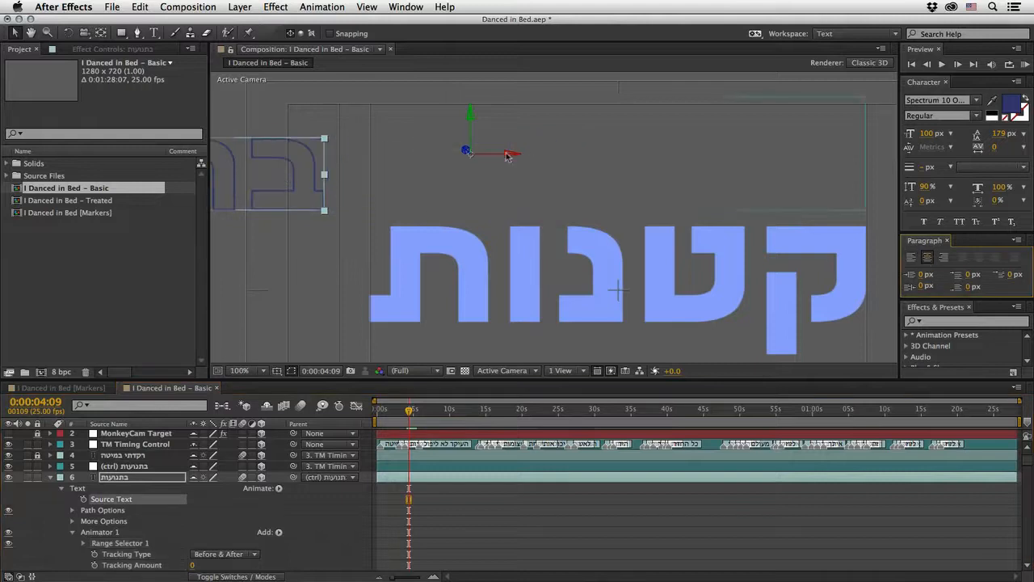
drag(503, 155, 726, 169)
Step: Add the expression wiggle(2,2) to the Tracking Amount of the בתנועות layer
scroll(191, 540, down, 3)
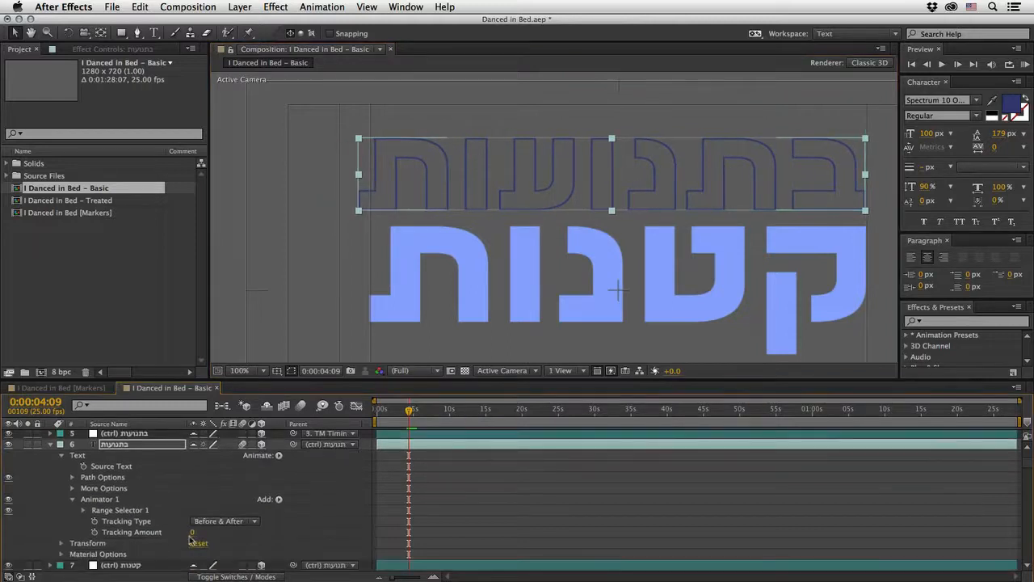
mouse_move(193, 532)
mouse_down()
mouse_move(202, 533)
mouse_move(192, 532)
mouse_up()
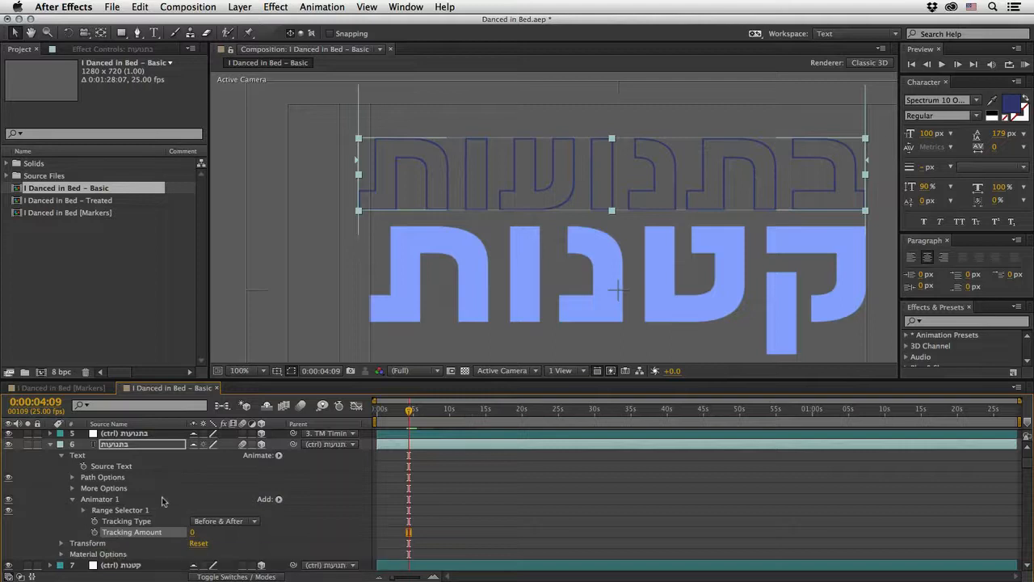
alt+click(94, 531)
text(wiggle(2,2)
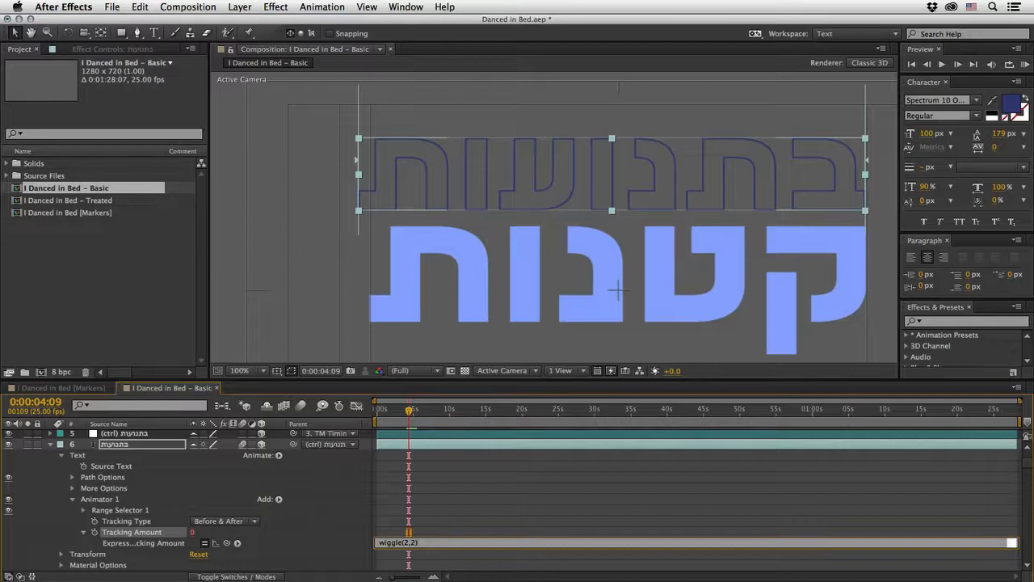
key(KP_Enter)
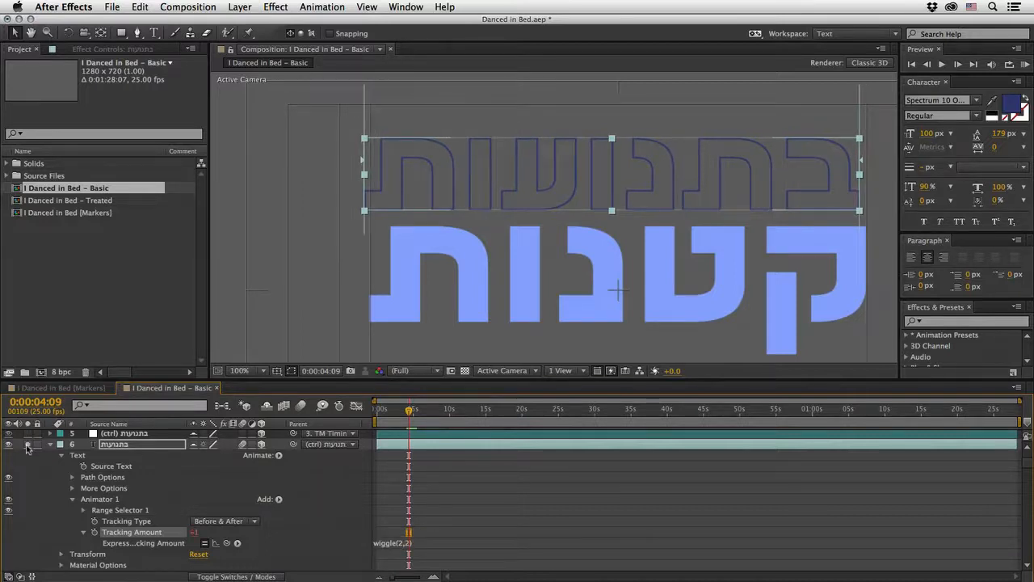
Step: Solo the בתנועות layer, end the work area at 0:00:05:22, preview it without audio, and park the current time at 0:00:04:00
click(28, 444)
click(992, 64)
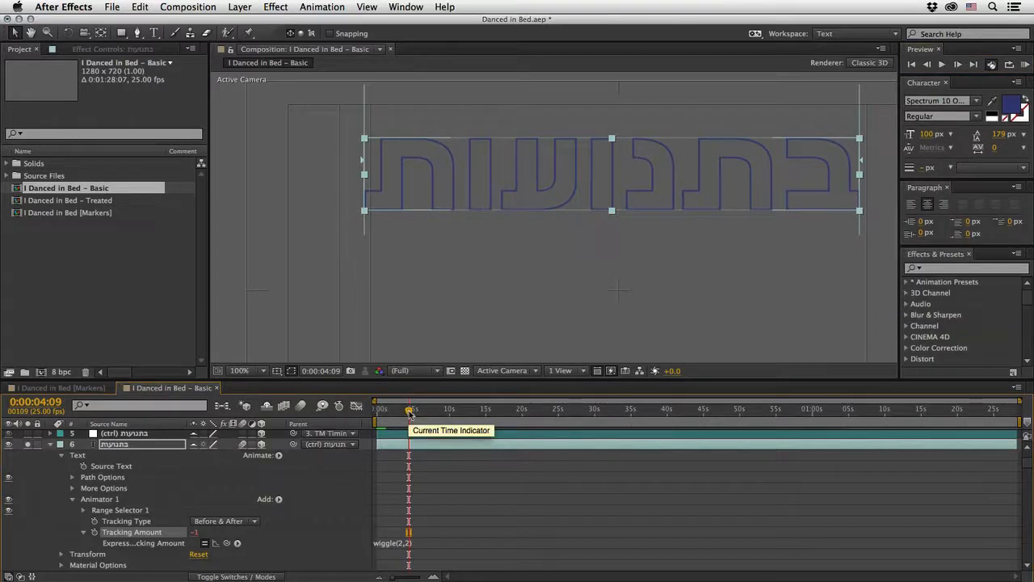
mouse_move(410, 412)
mouse_down()
mouse_move(395, 415)
mouse_move(419, 412)
mouse_up()
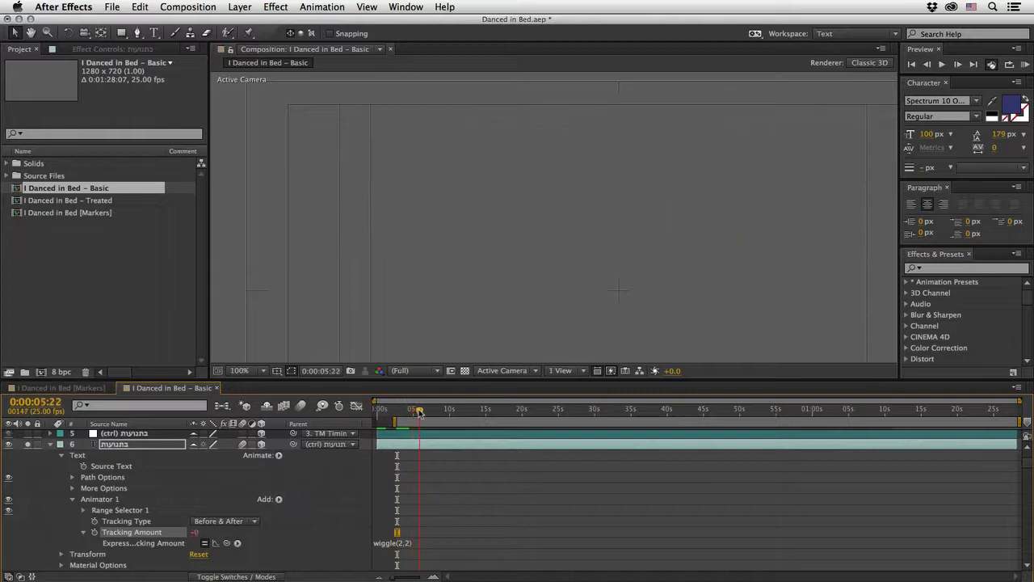
key(n)
key(KP_0)
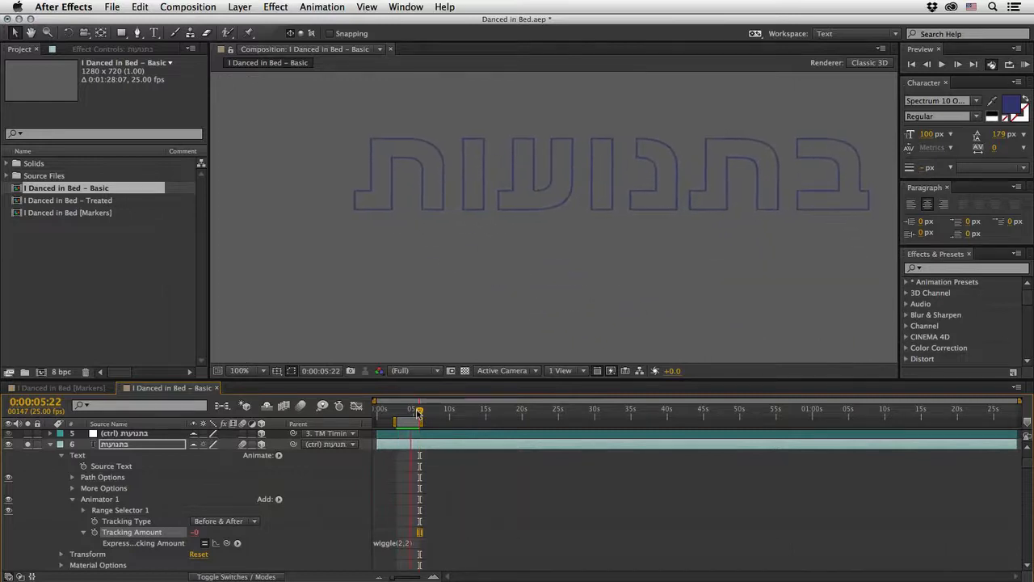
key(space)
click(407, 411)
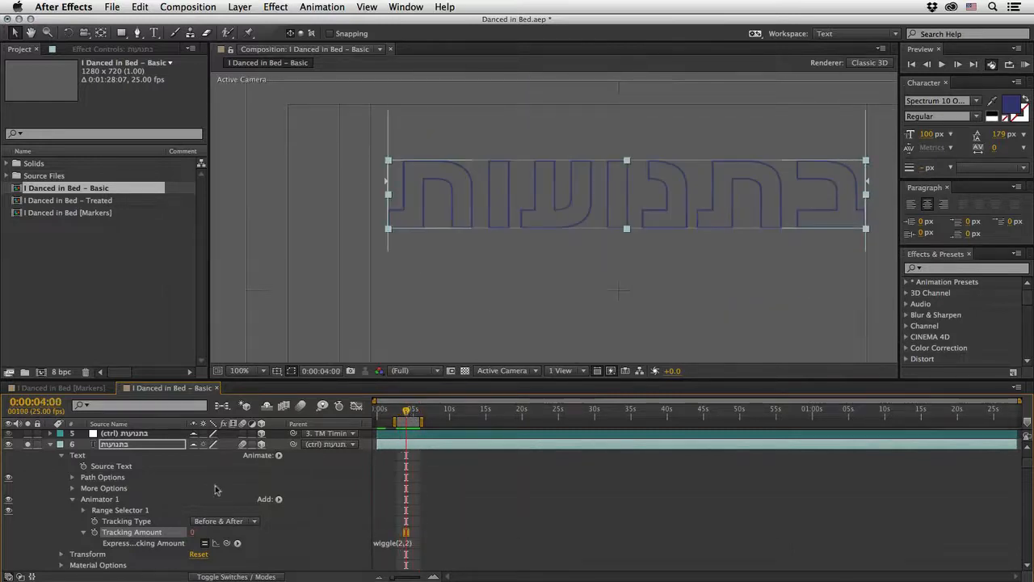
Step: Duplicate the בתנועות text layer and open the Chameleon.jsxbin color script
click(61, 456)
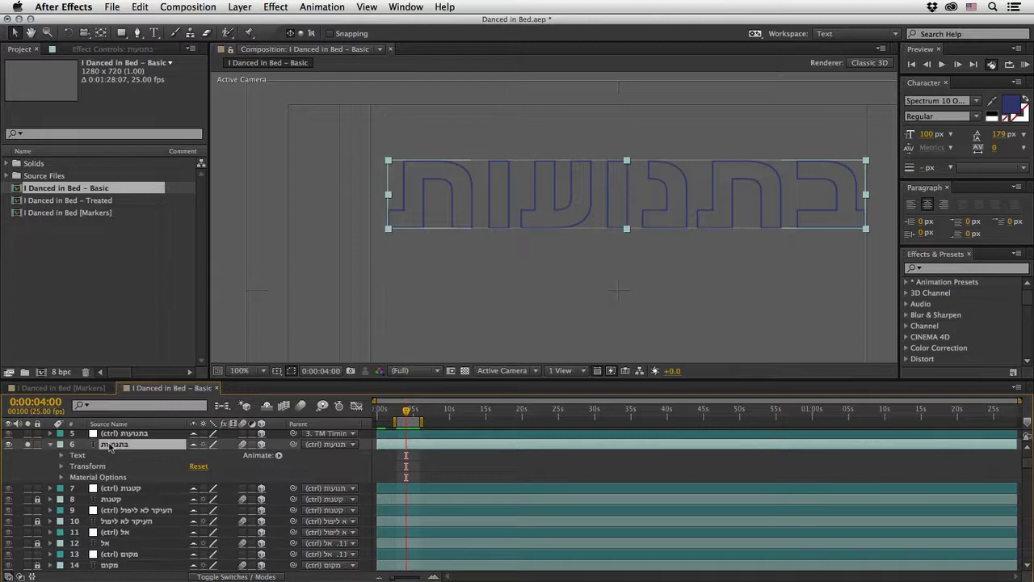
key(super+d)
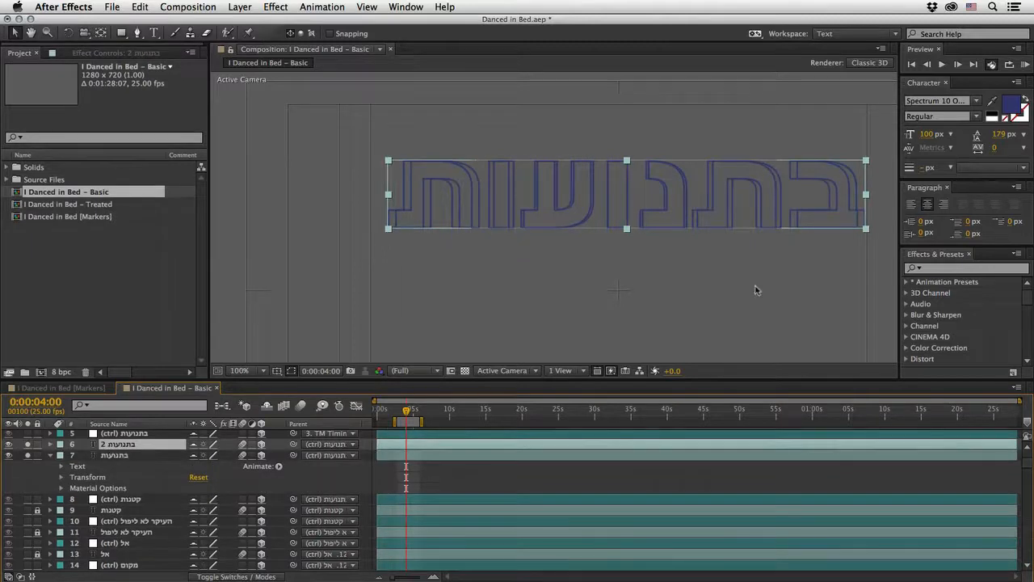
click(406, 6)
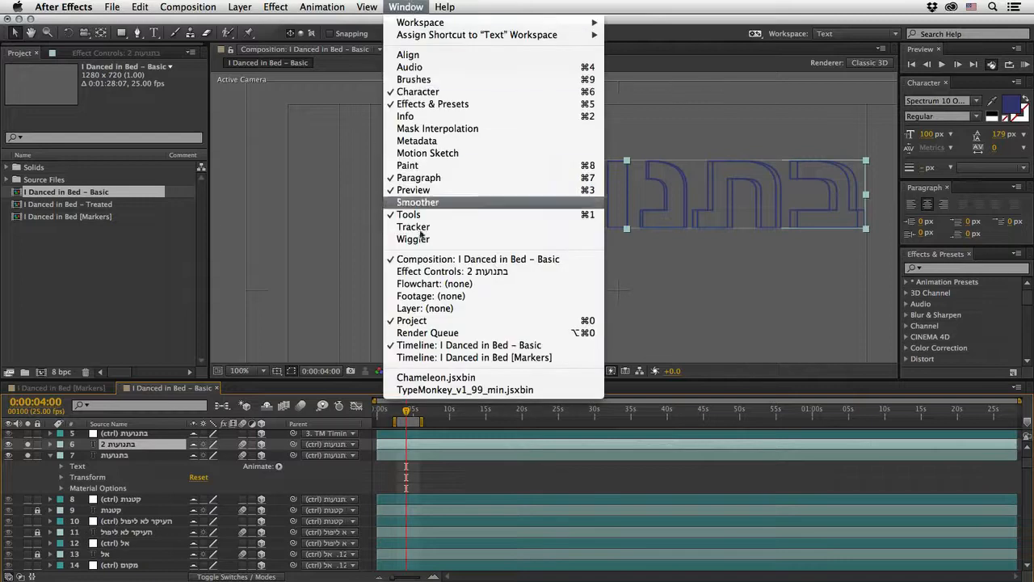
click(430, 382)
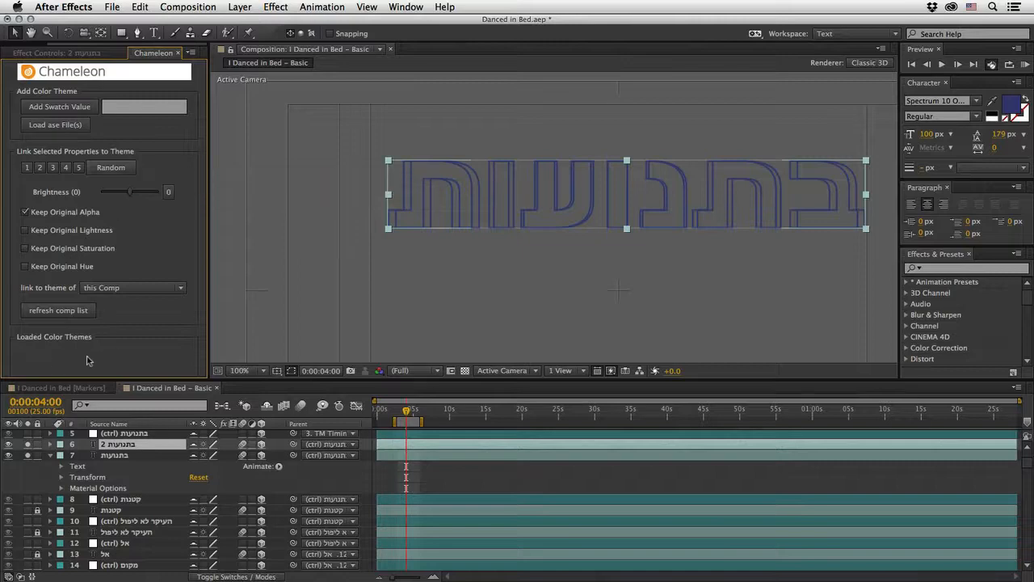
Step: Load the color theme file into Chameleon and fill the בתנועות 2 text with the theme's darkest blue
click(71, 129)
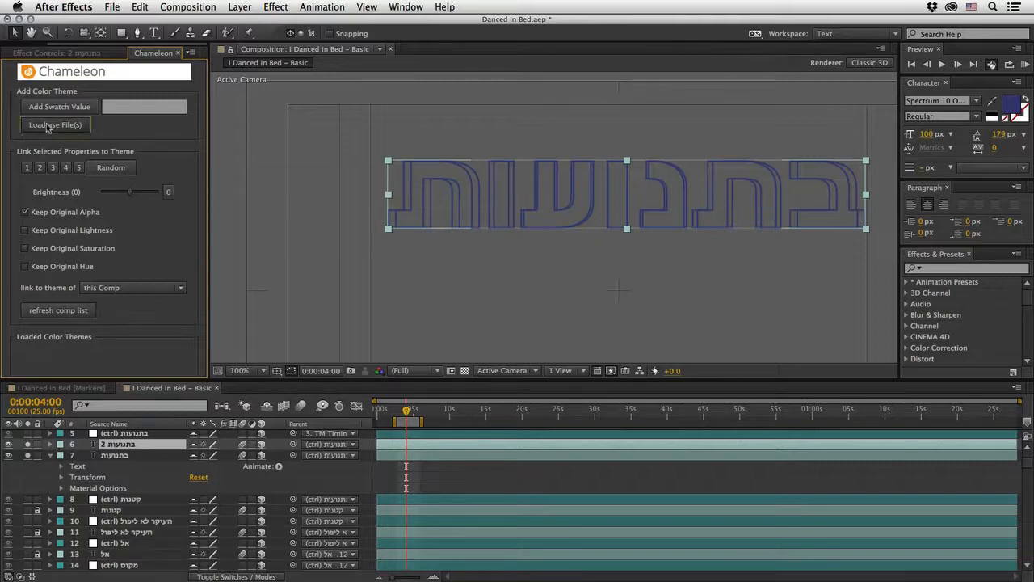
double_click(558, 180)
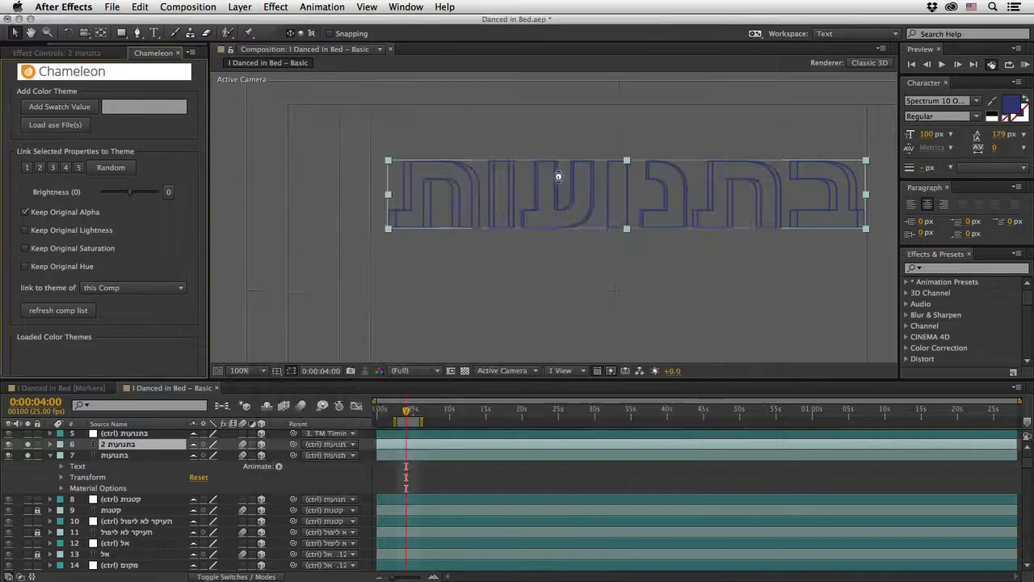
click(992, 101)
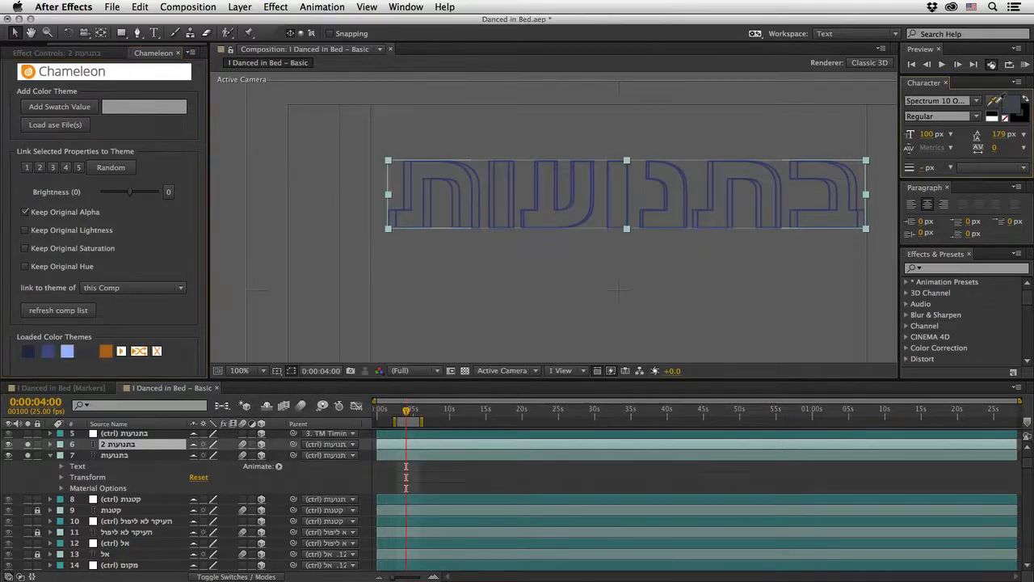
click(30, 351)
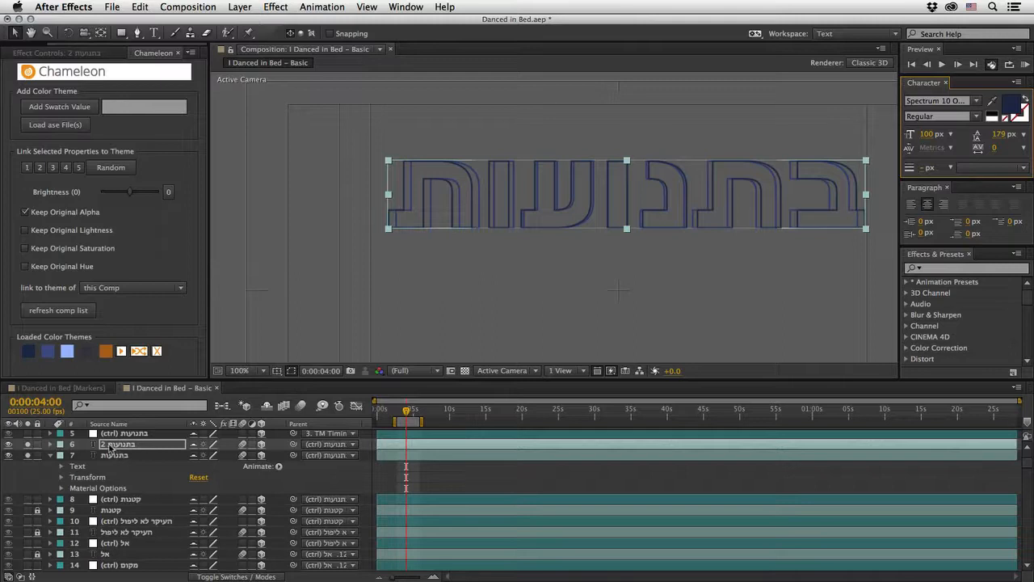
Step: Preview the layered בתנועות text animation and collapse the properties of the original בתנועות layer
key(space)
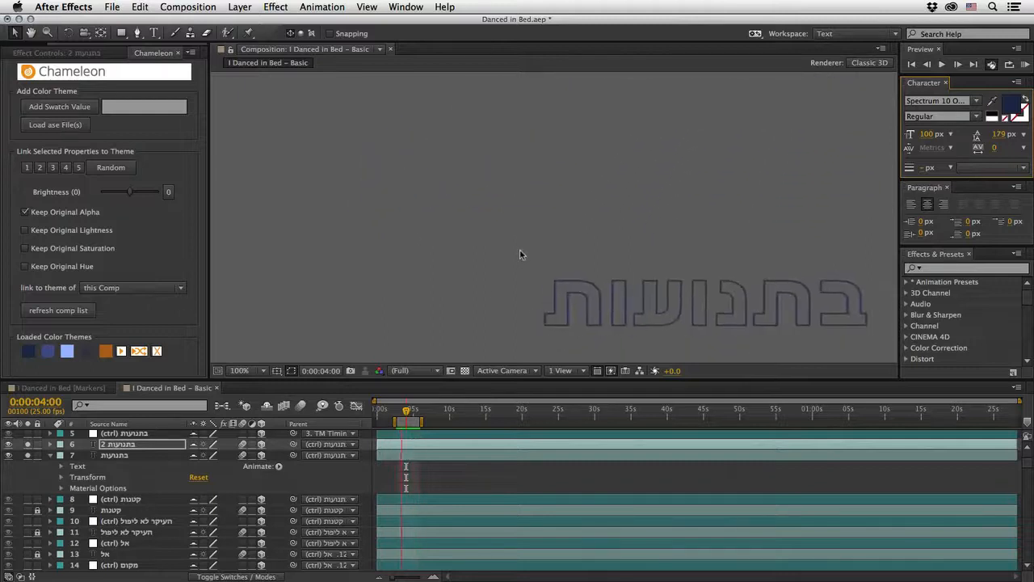
key(space)
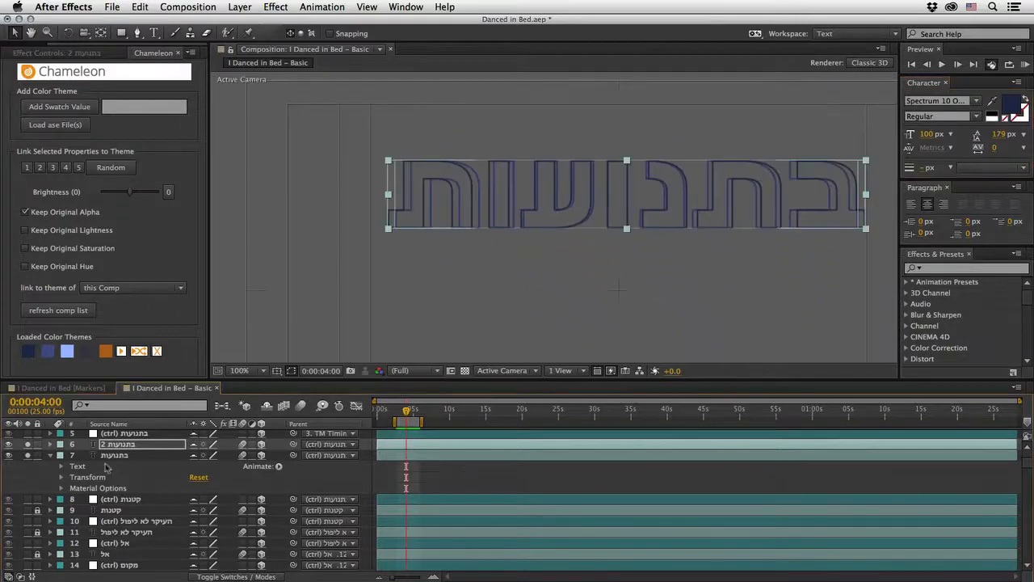
click(50, 456)
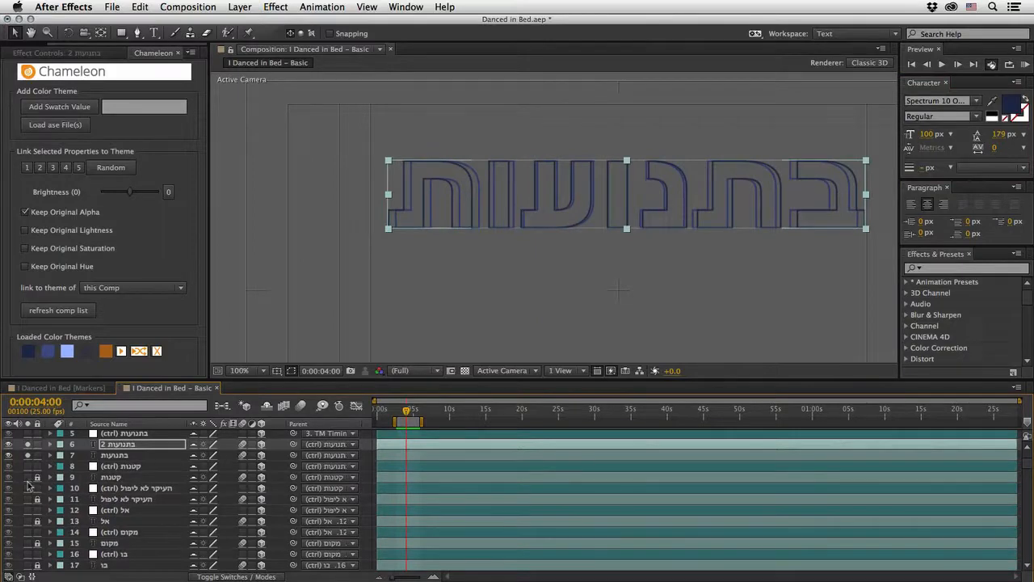
Step: Solo and unlock the קטנות layer, then extend the work area and set the current time to 0:00:04:20
click(27, 478)
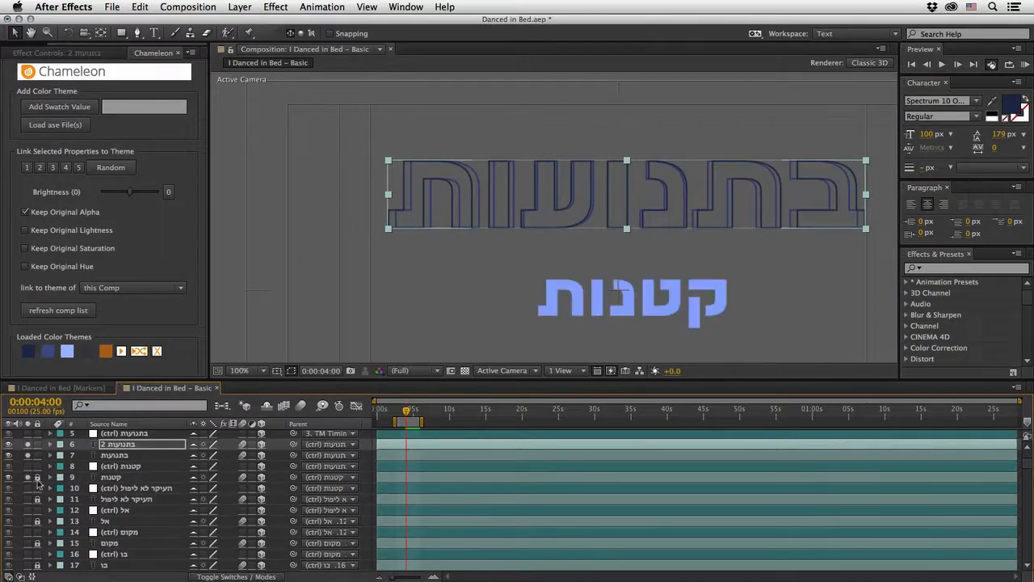
click(37, 477)
click(111, 477)
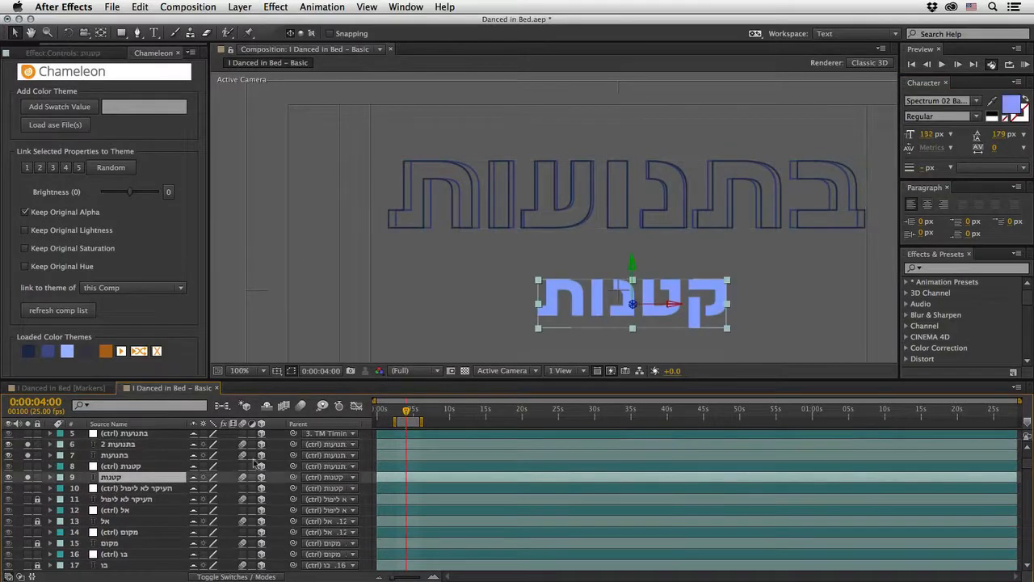
mouse_move(419, 421)
mouse_down()
mouse_move(442, 421)
mouse_move(413, 412)
mouse_up()
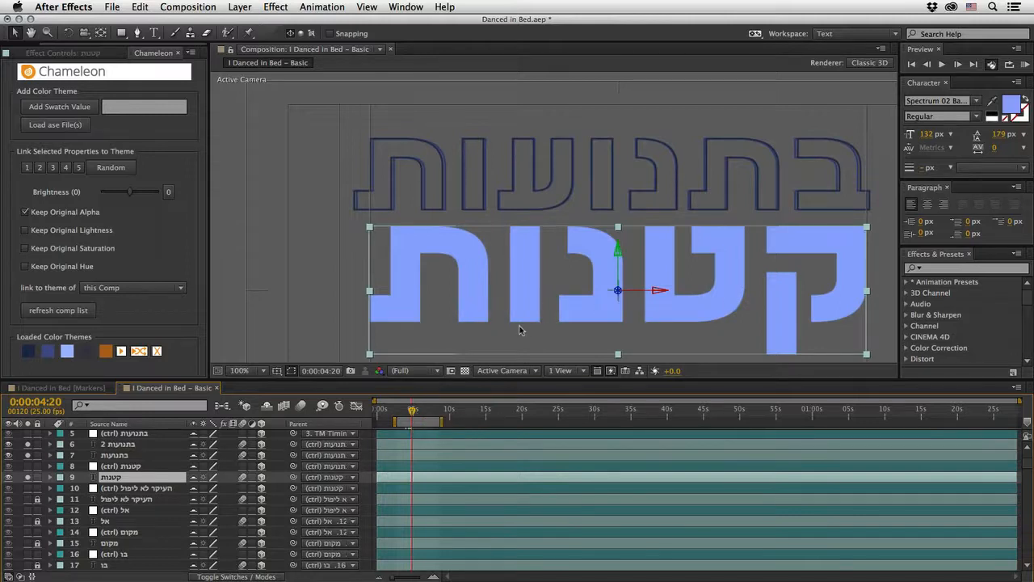
Step: Add a Rotation animator to the קטנות text layer and set its rotation to 4°
click(51, 478)
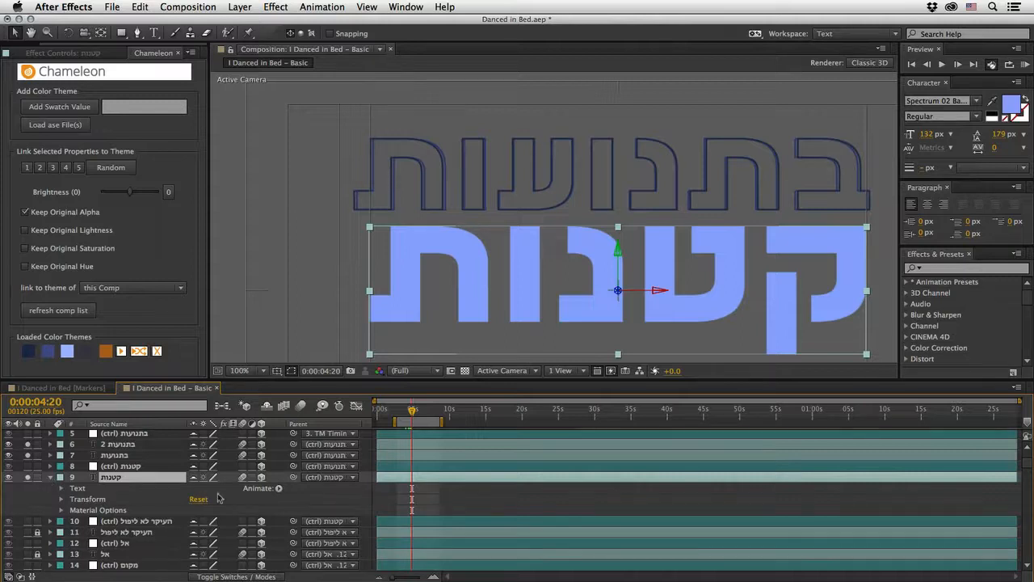
click(279, 489)
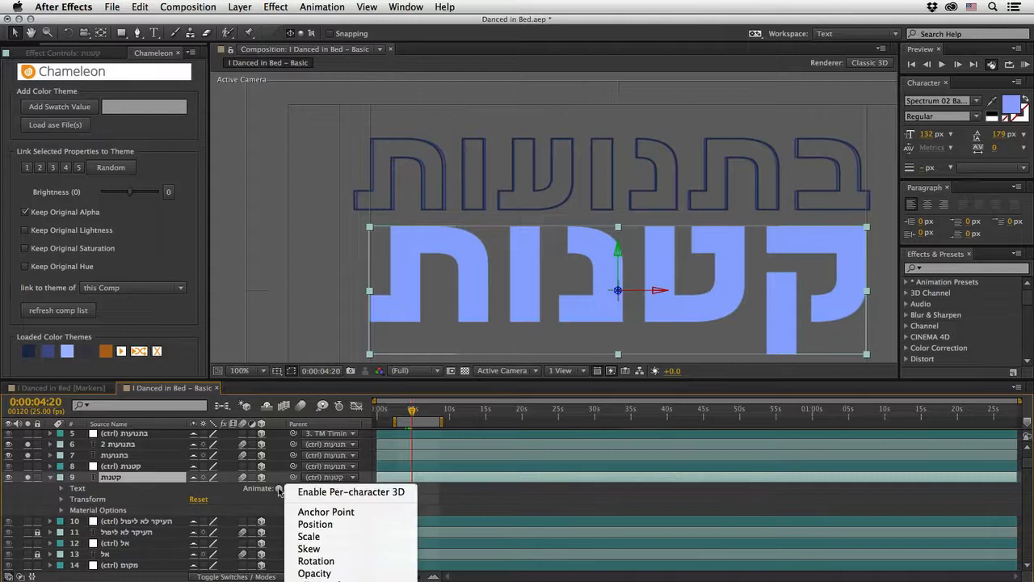
click(314, 561)
click(207, 554)
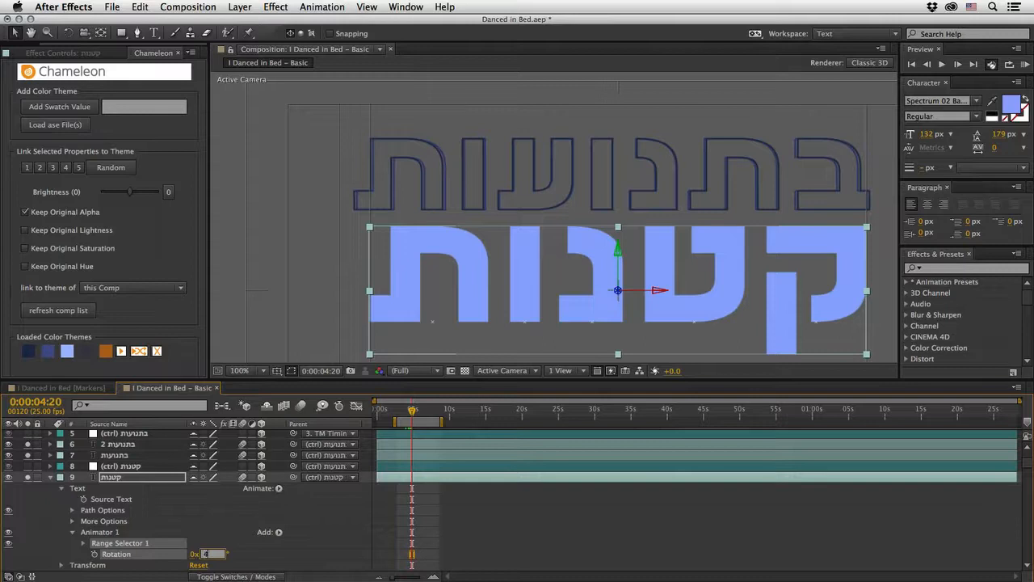
text(4)
key(Return)
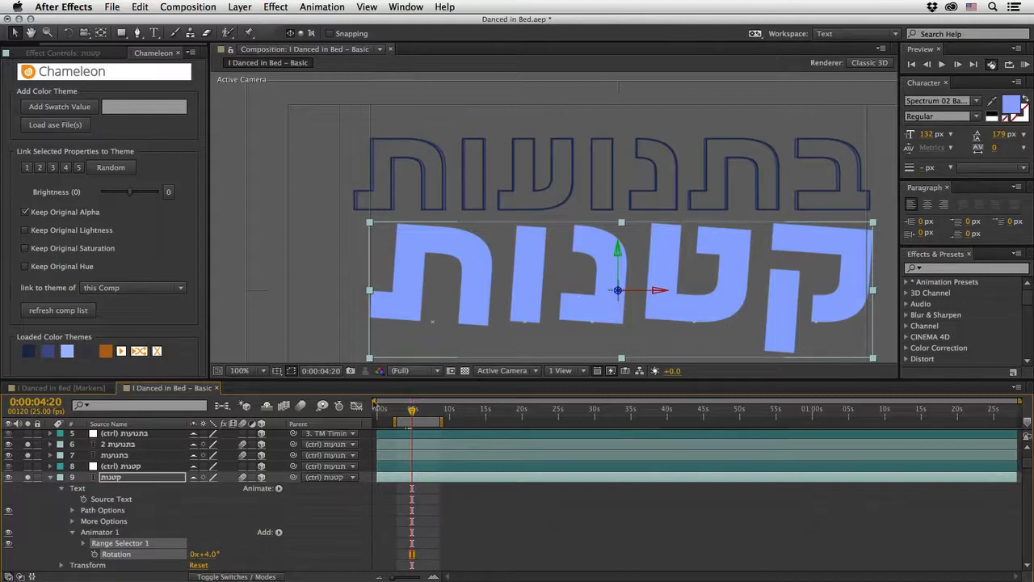
Step: Add a Wiggly selector to the קטנות layer's rotation animator and preview the motion
click(279, 533)
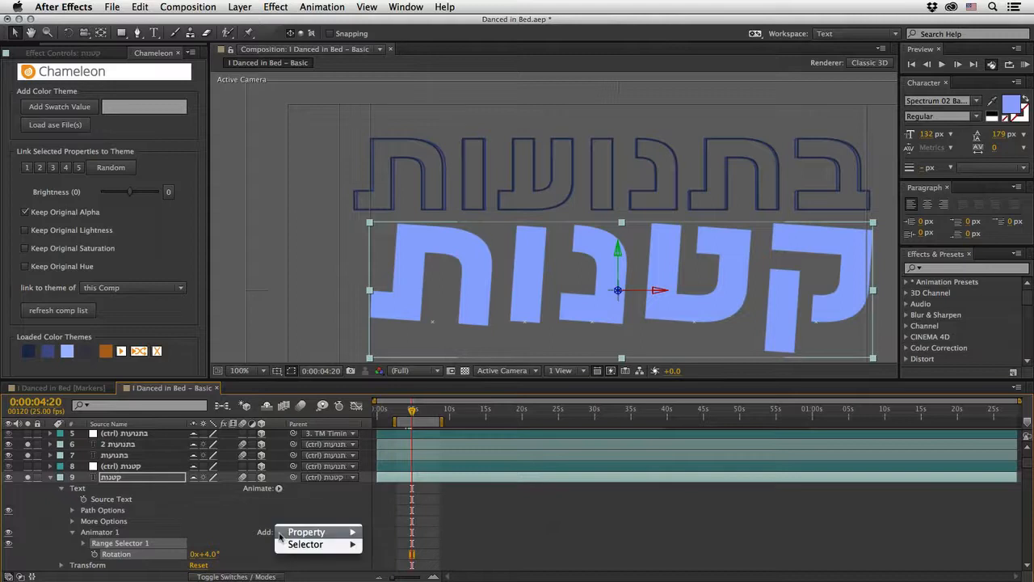
mouse_move(356, 546)
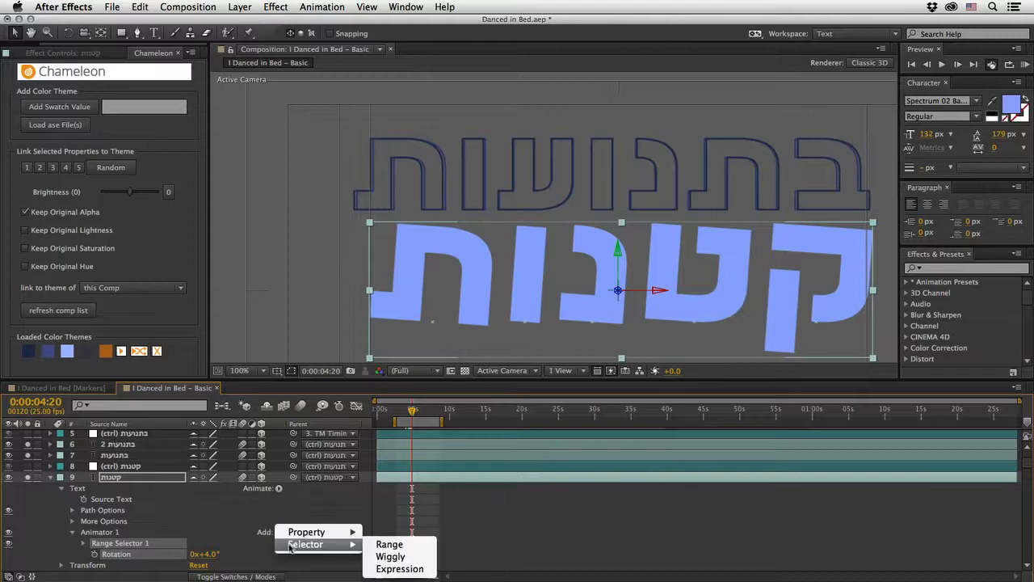
click(383, 557)
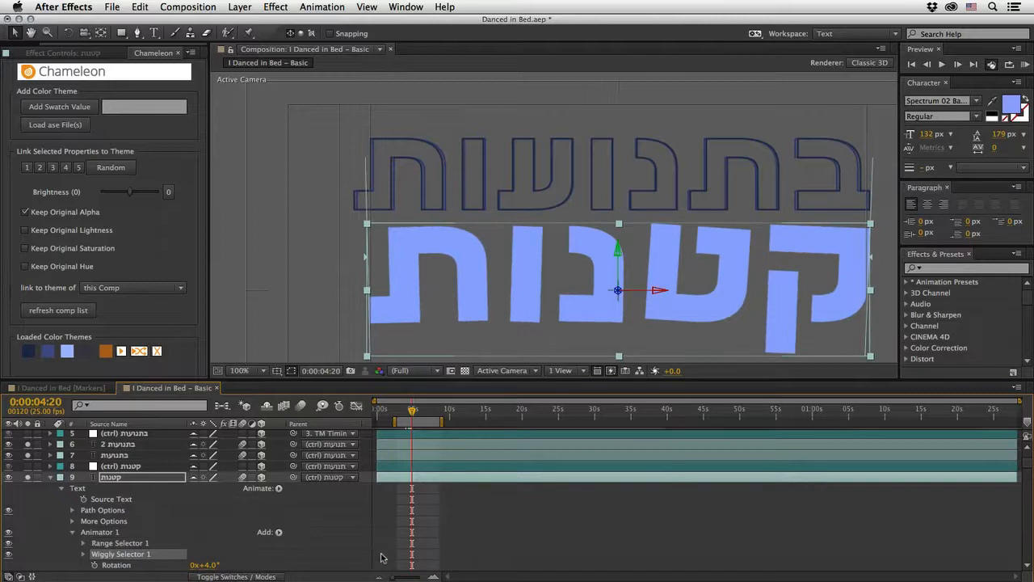
key(KP_0)
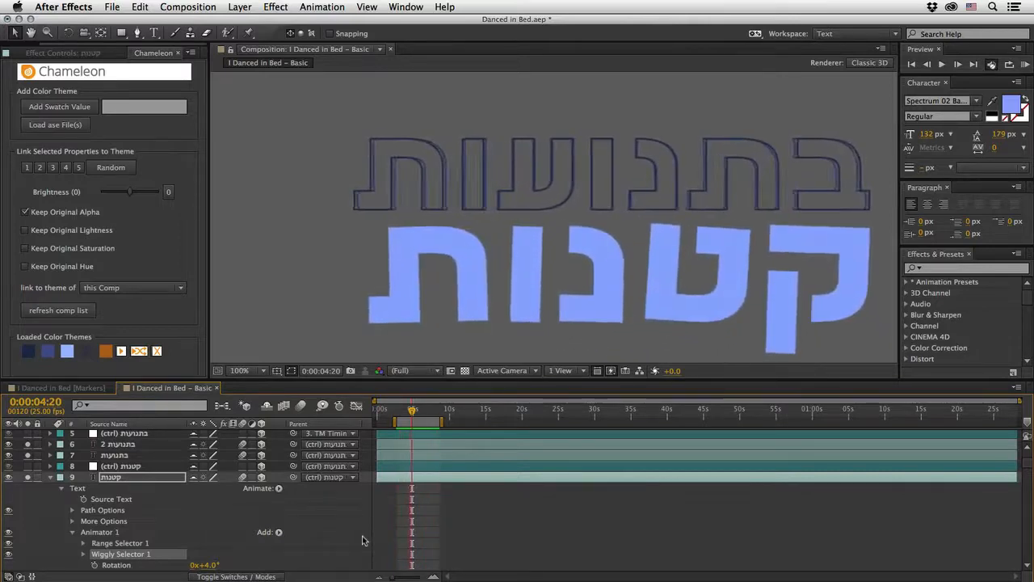
key(space)
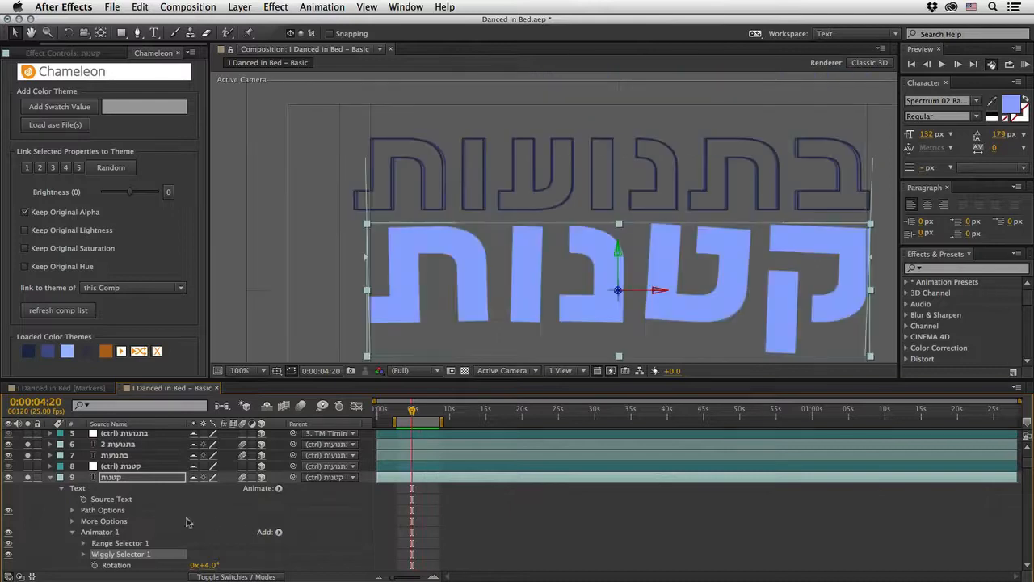
Step: Turn off solo for both בתנועות layers and the קטנות layer, and move the current time to 0:00:06:24
click(50, 478)
click(27, 445)
click(27, 455)
click(27, 477)
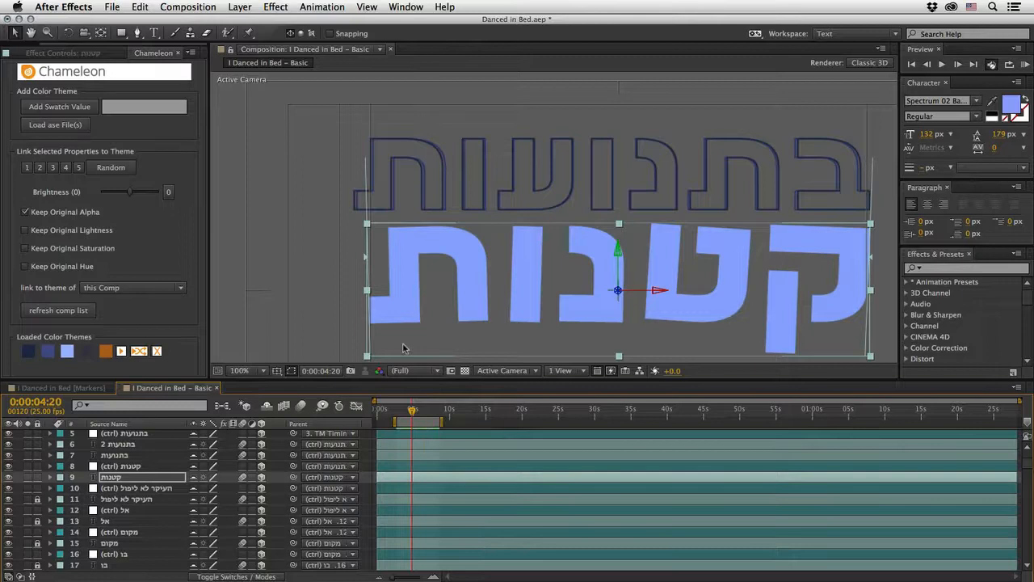
key(comma)
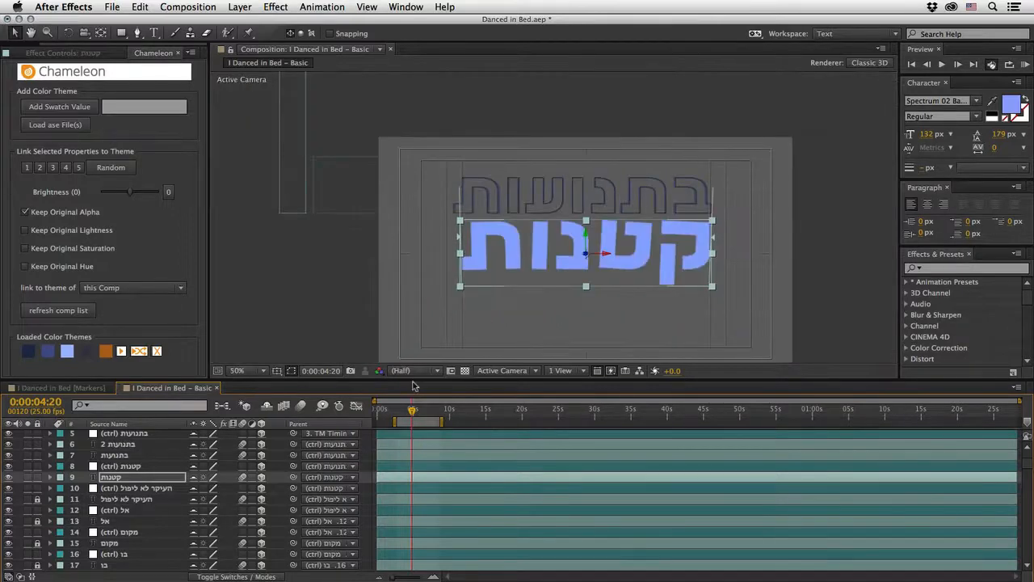
key(shift+slash)
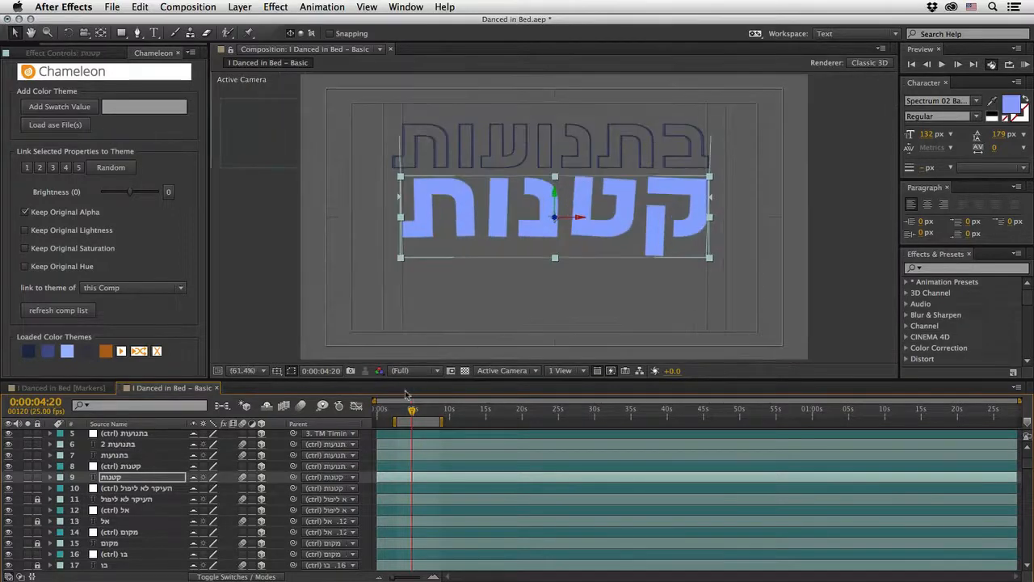
drag(412, 410, 427, 409)
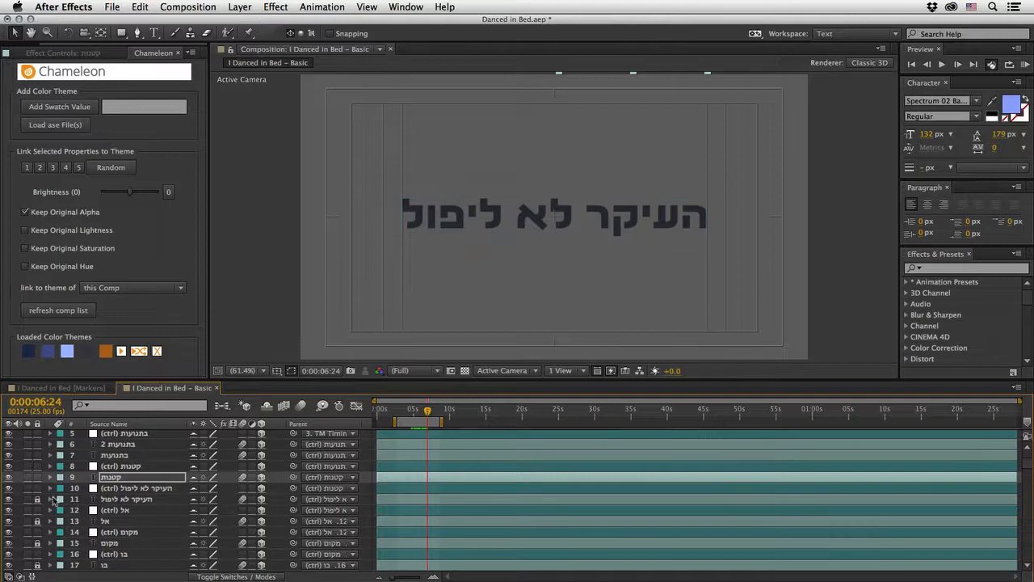
Step: Unlock the העיקר לא ליפול text layer and add a Position animator to it
click(118, 499)
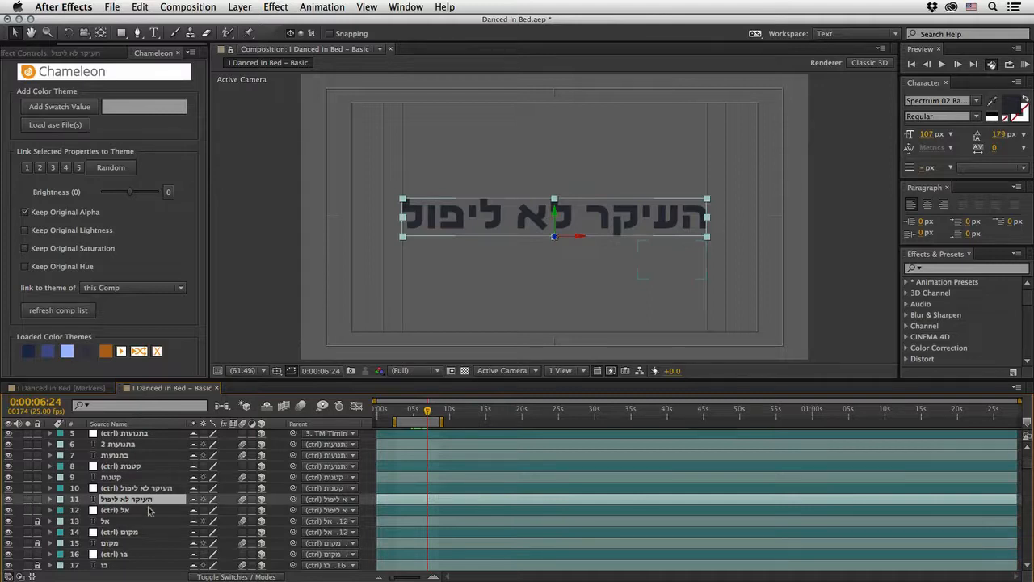
click(49, 500)
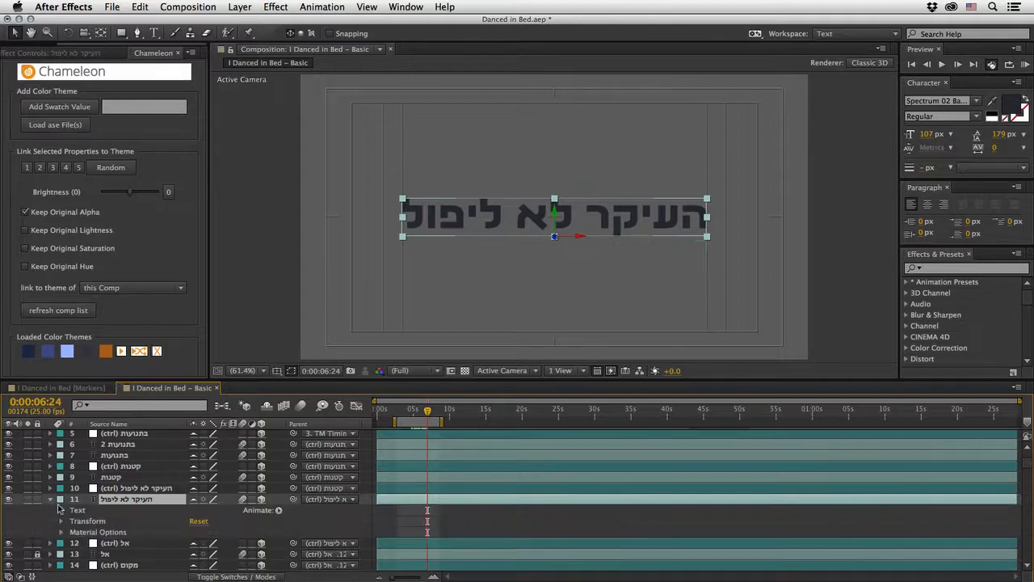
click(278, 511)
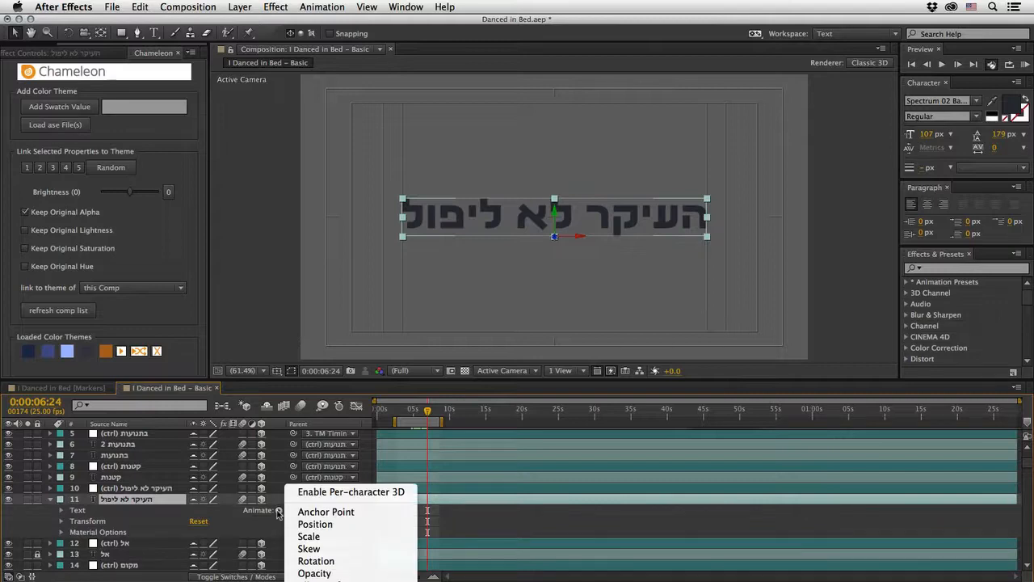
click(317, 524)
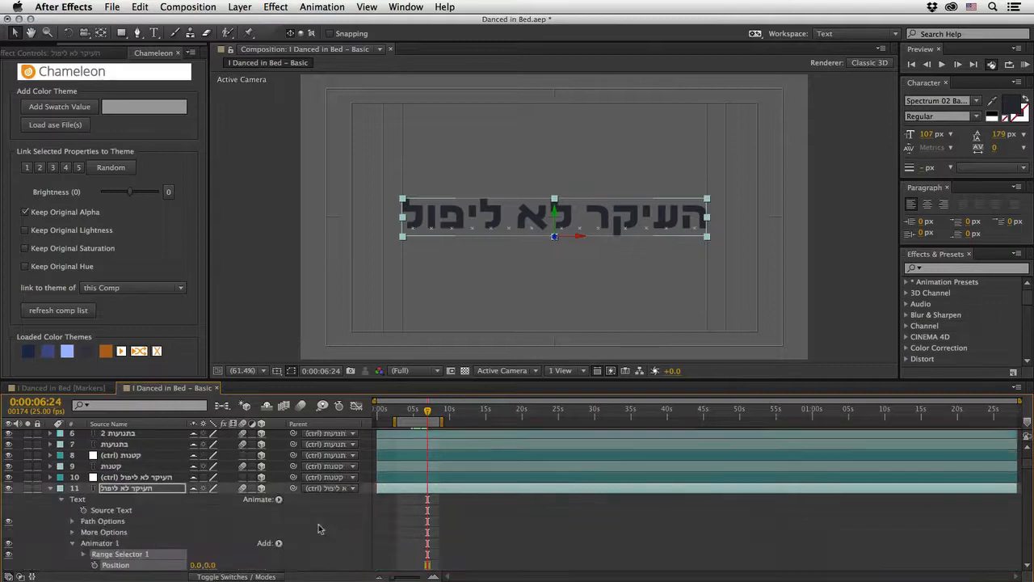
Step: Add Rotation and Blur properties to the position animator of the העיקר לא ליפול layer
scroll(153, 549, down, 2)
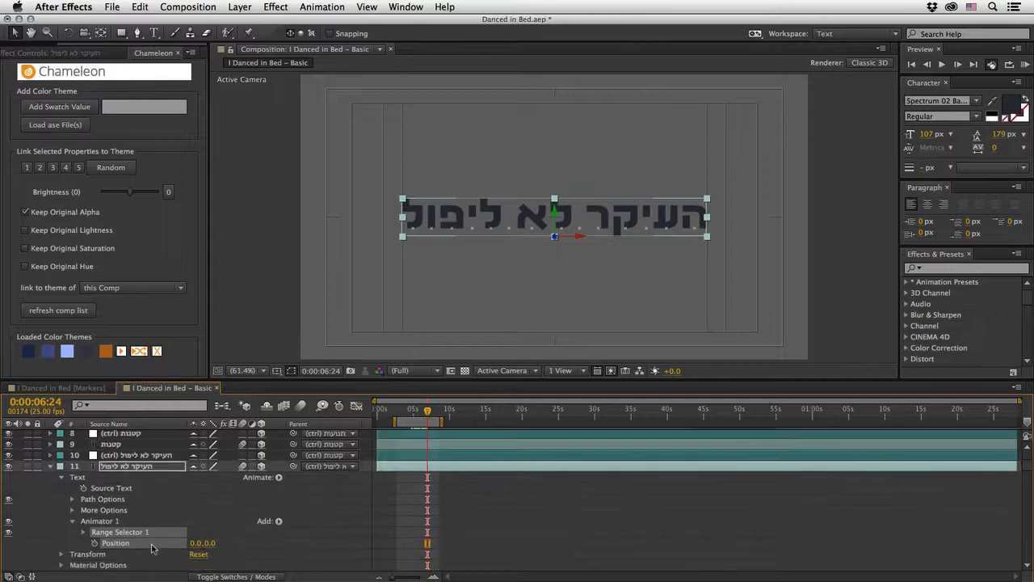
scroll(154, 548, down, 2)
click(278, 499)
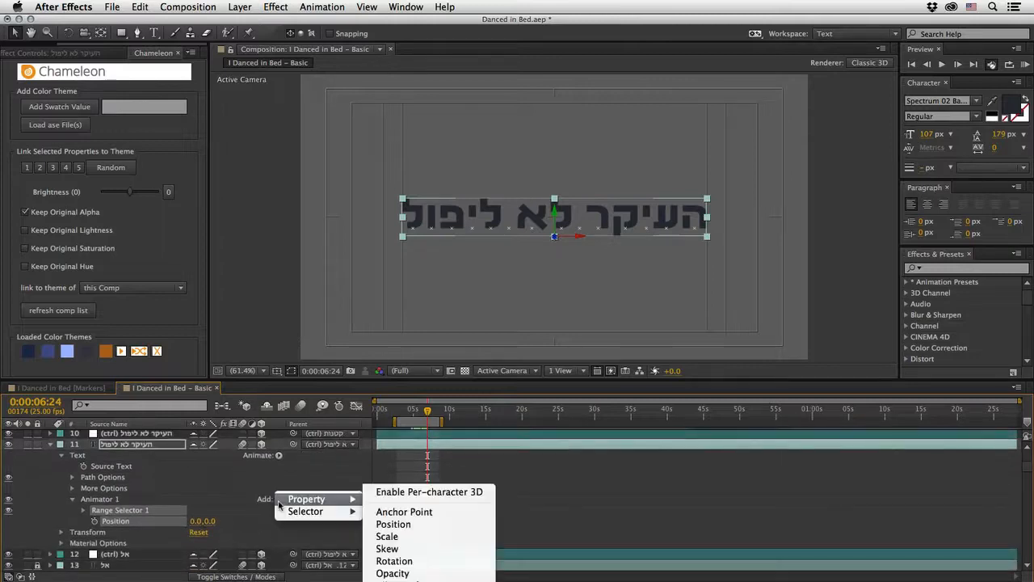
click(395, 561)
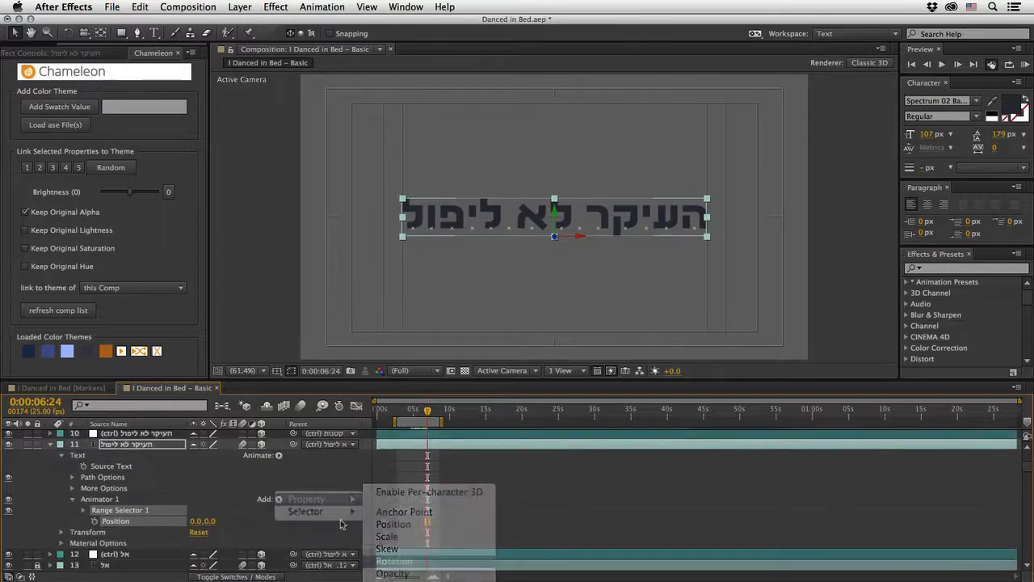
click(279, 500)
mouse_move(307, 499)
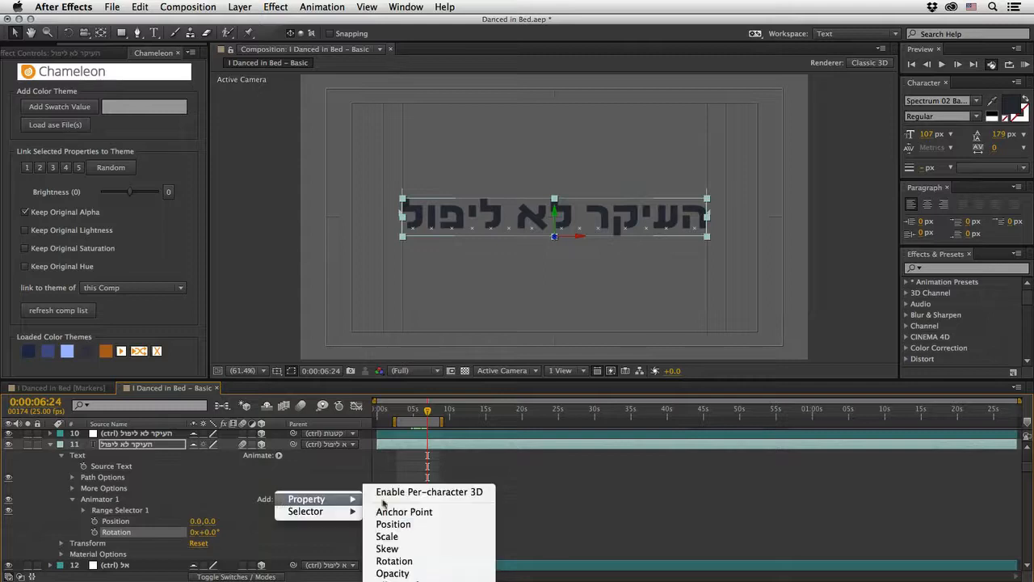
click(388, 581)
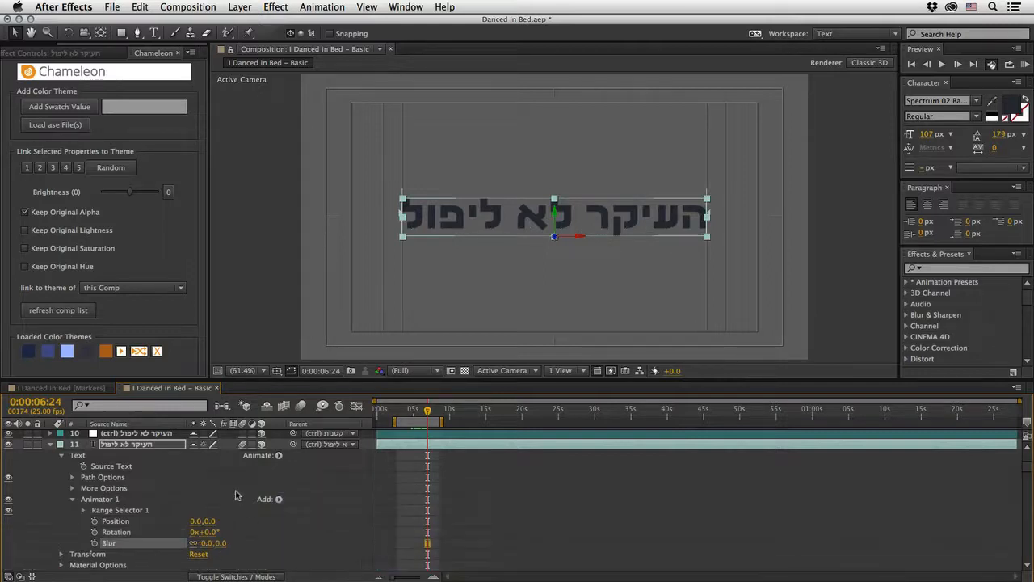
Step: Set the animator Position of the העיקר לא ליפול layer to 0.0, 350.0, moving the text below the frame
scroll(236, 495, up, 1)
scroll(237, 496, down, 3)
scroll(237, 495, up, 3)
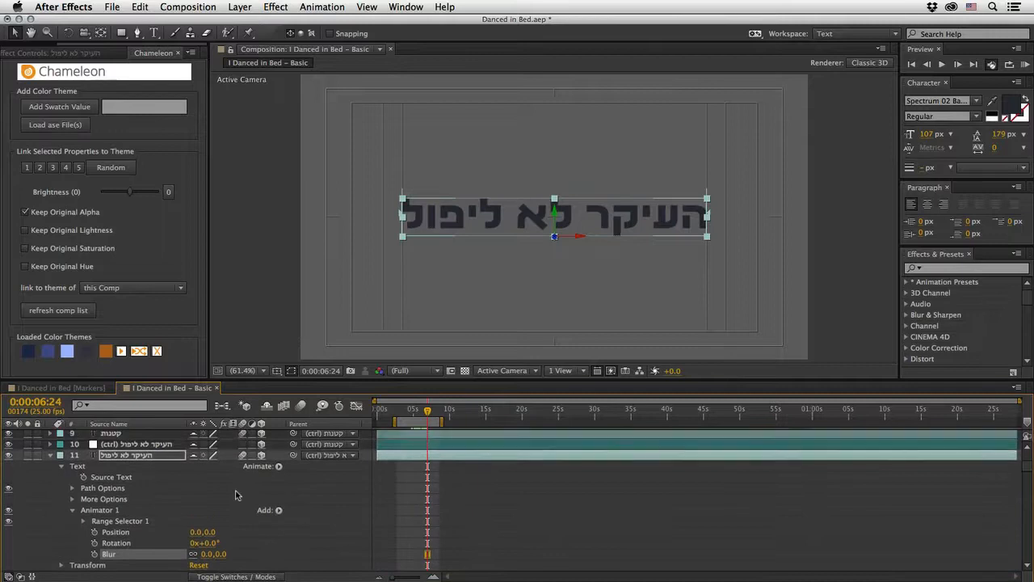
scroll(237, 496, down, 2)
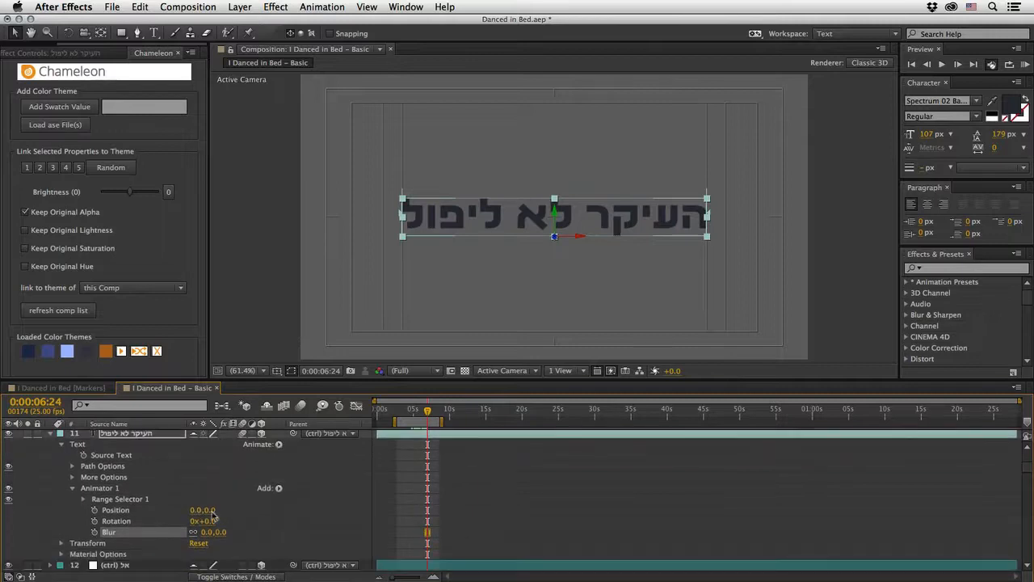
drag(208, 510, 439, 510)
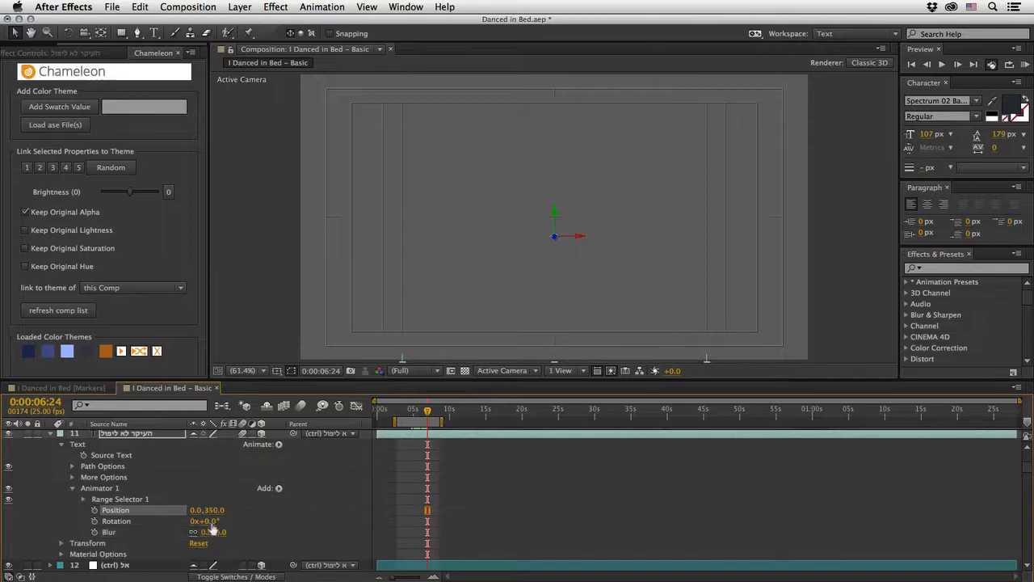
Step: Set the animator Rotation of the העיקר לא ליפול layer to 90° and its Blur to 40.0, 40.0
click(215, 522)
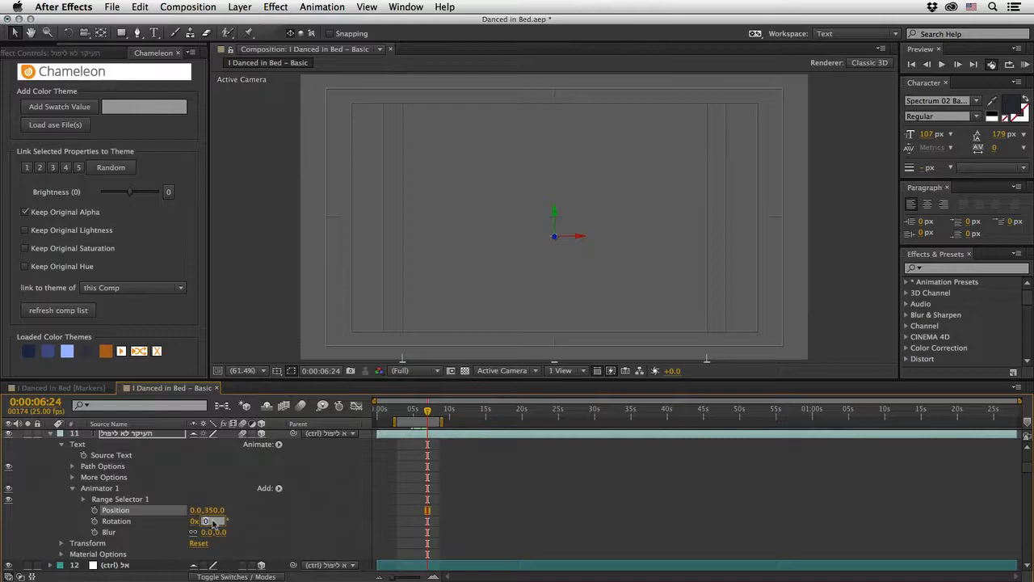
text(90)
key(Return)
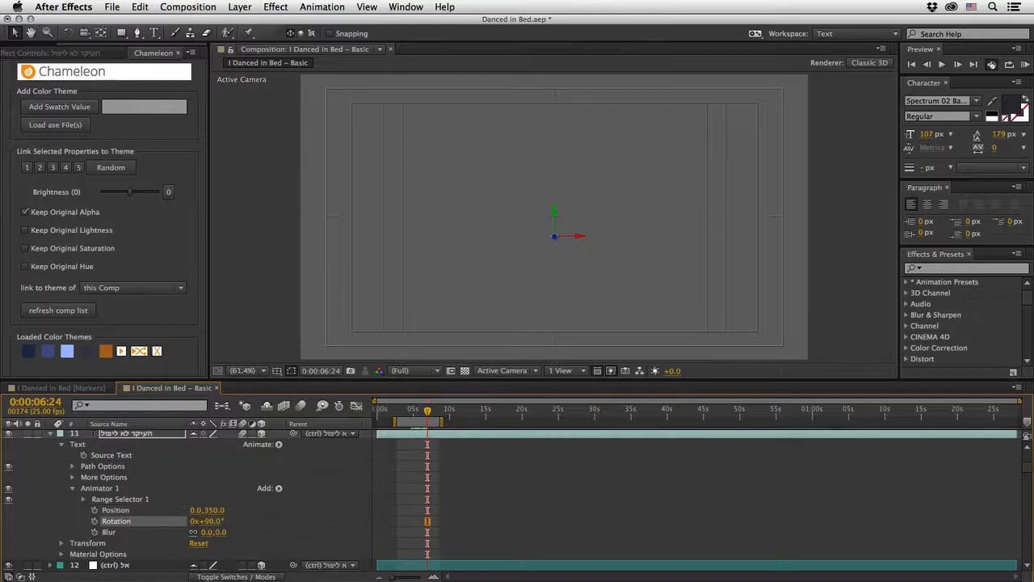
click(224, 534)
text(40)
key(Return)
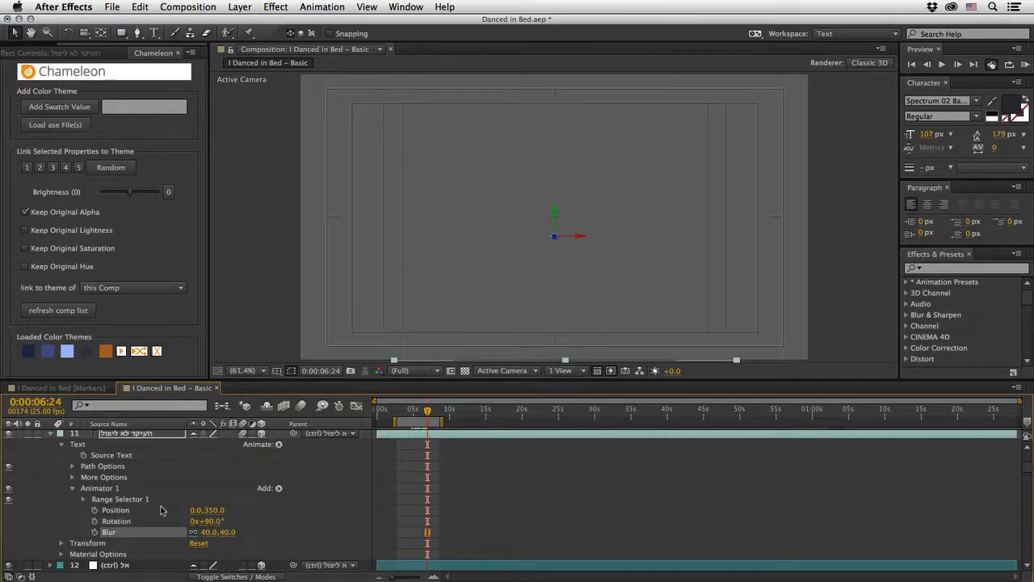
Step: Expand Range Selector 1 of the העיקר לא ליפול layer and extend the composition's work area end to just past 14 seconds
click(83, 500)
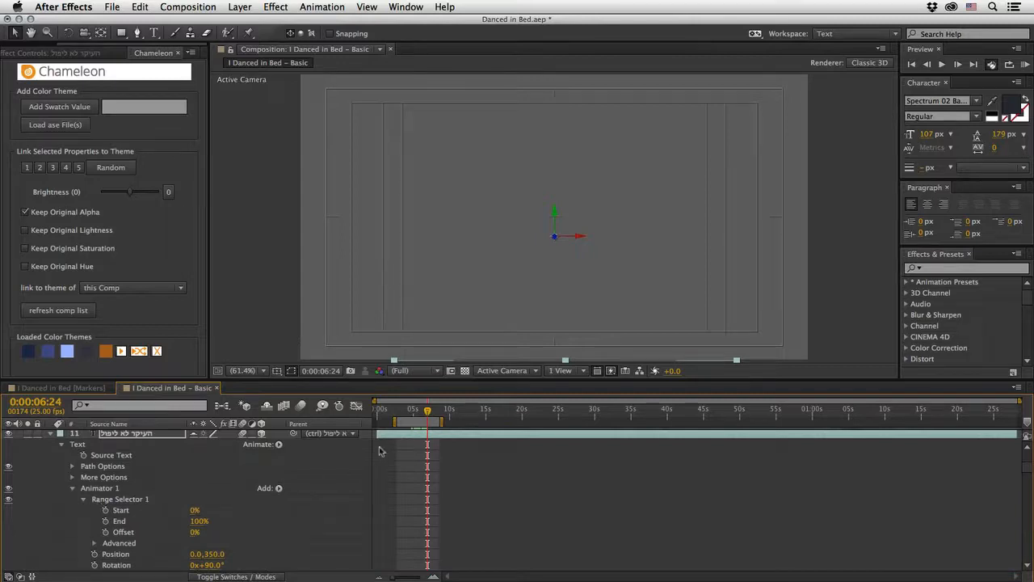
mouse_move(427, 412)
mouse_down()
mouse_move(448, 413)
mouse_move(419, 417)
mouse_up()
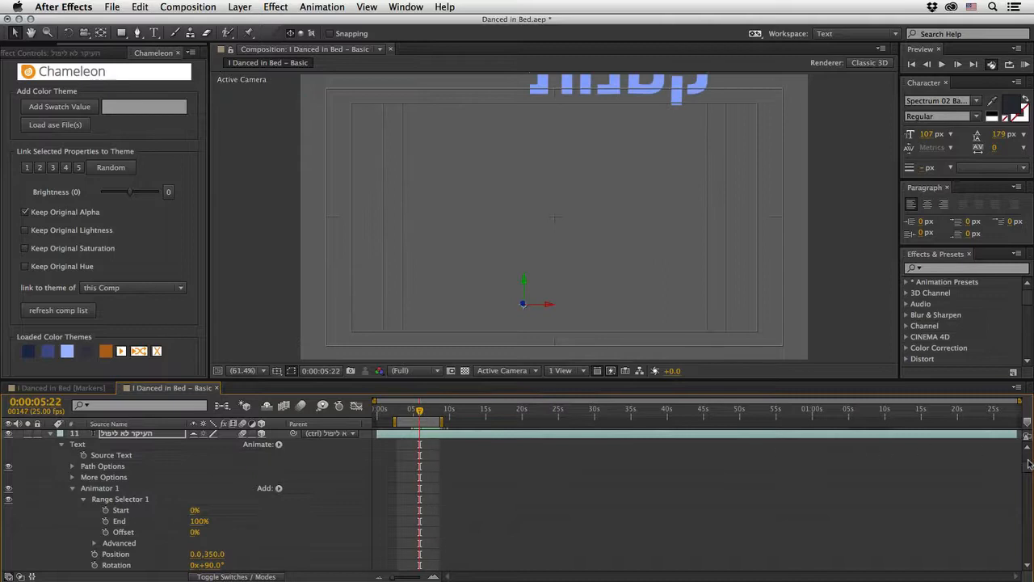
scroll(1028, 458, up, 5)
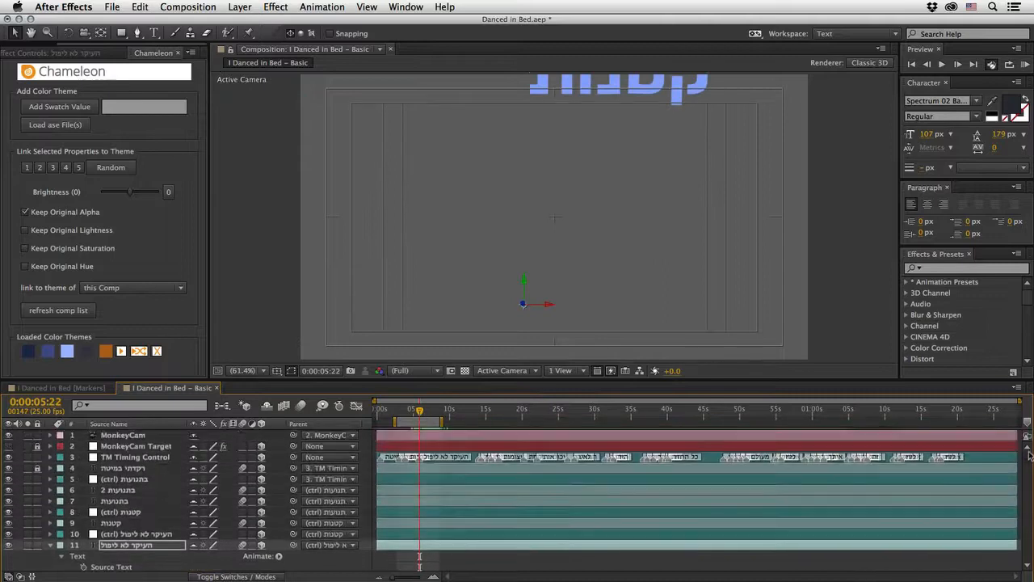
click(434, 577)
click(434, 577)
drag(516, 577, 482, 577)
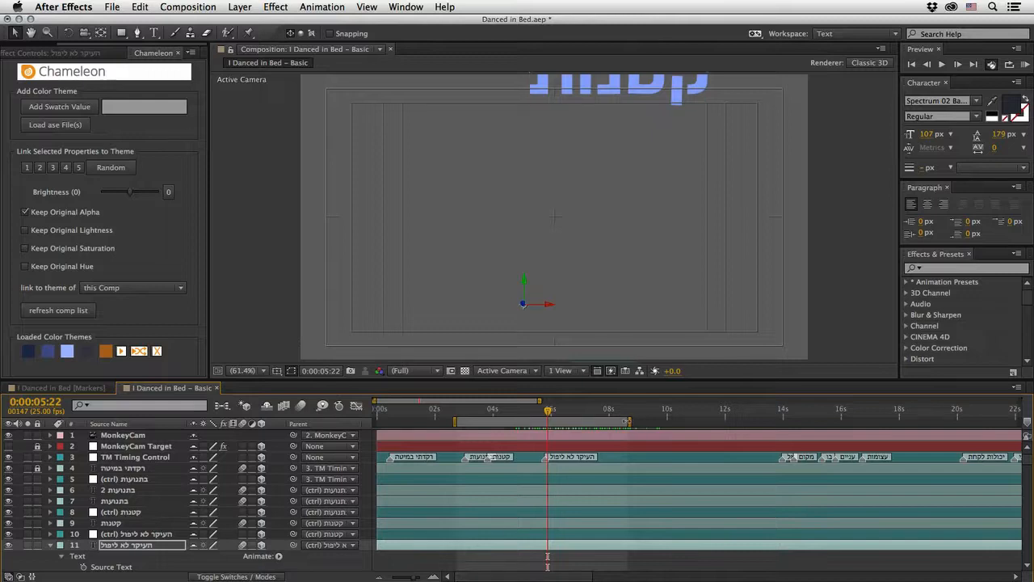
drag(631, 421, 792, 422)
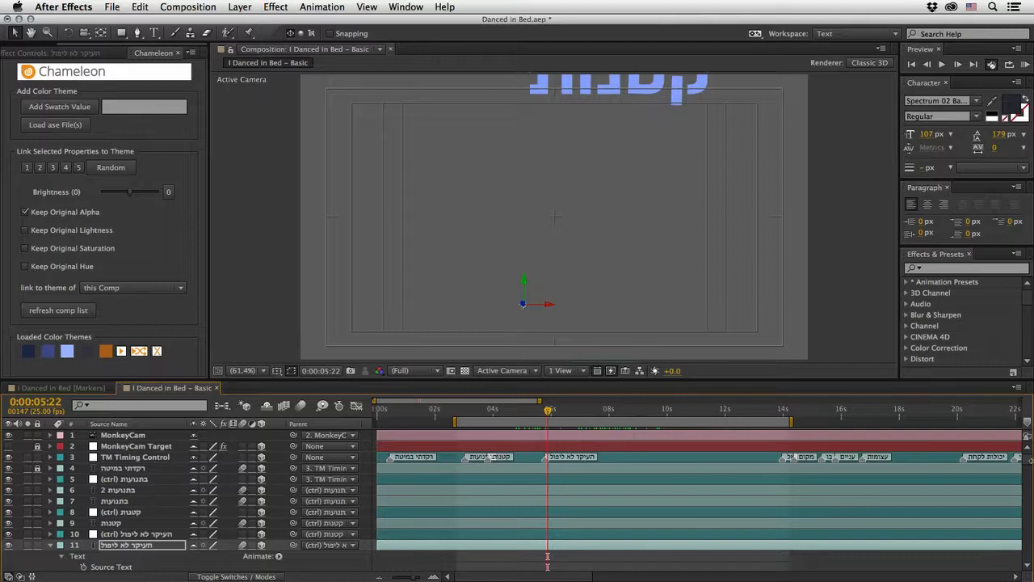
Step: Set the range selector's End to 0% and keyframe its Start at 0% at 0:00:06:04
scroll(1028, 463, down, 5)
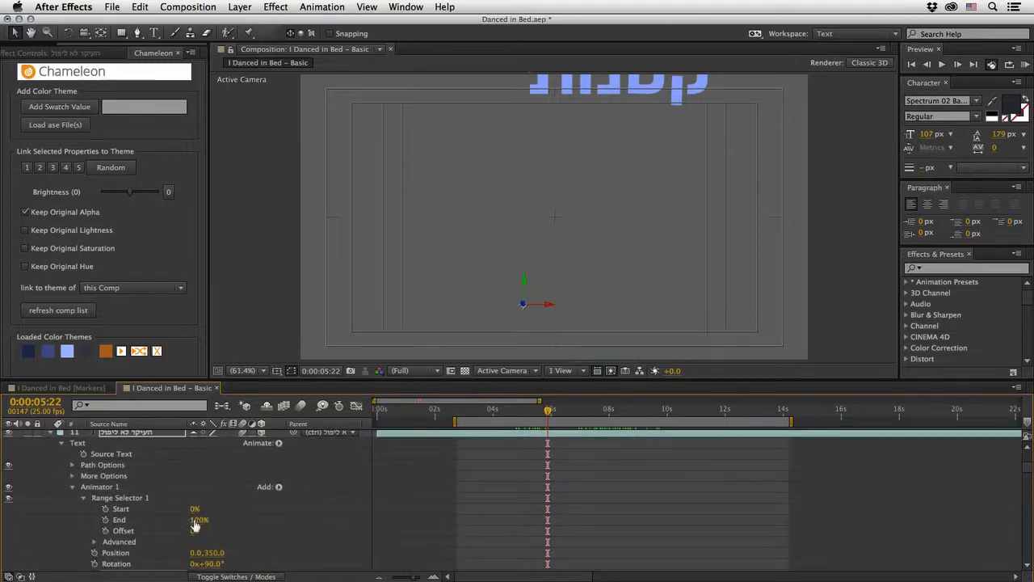
drag(197, 523, 116, 523)
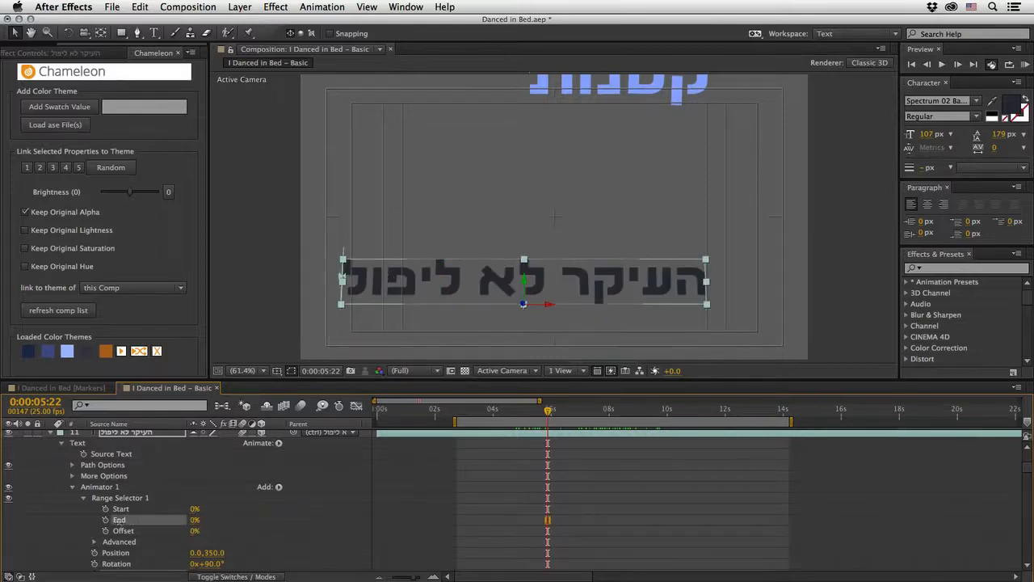
mouse_move(549, 412)
mouse_down()
mouse_move(527, 413)
mouse_move(555, 418)
mouse_up()
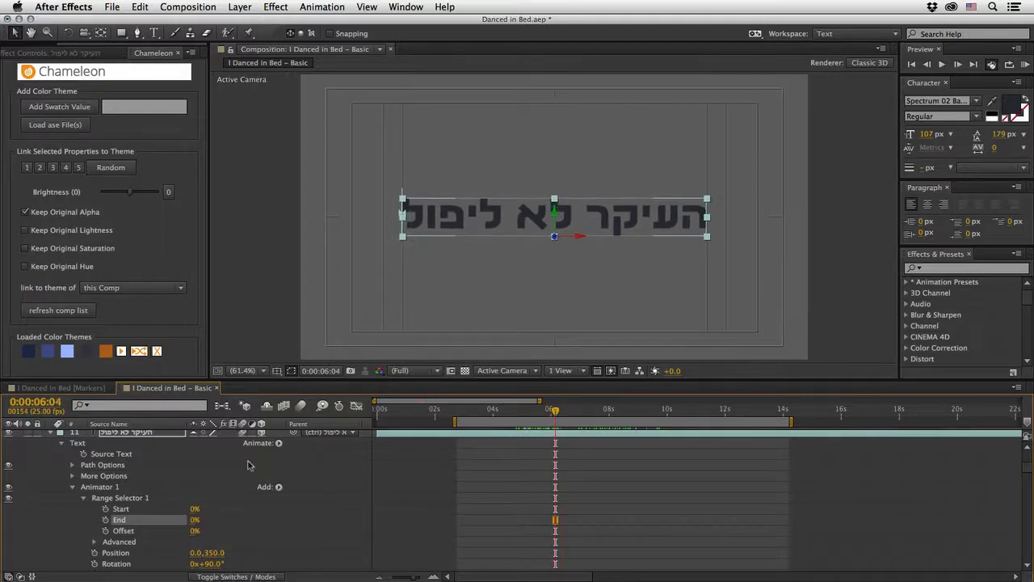
click(120, 509)
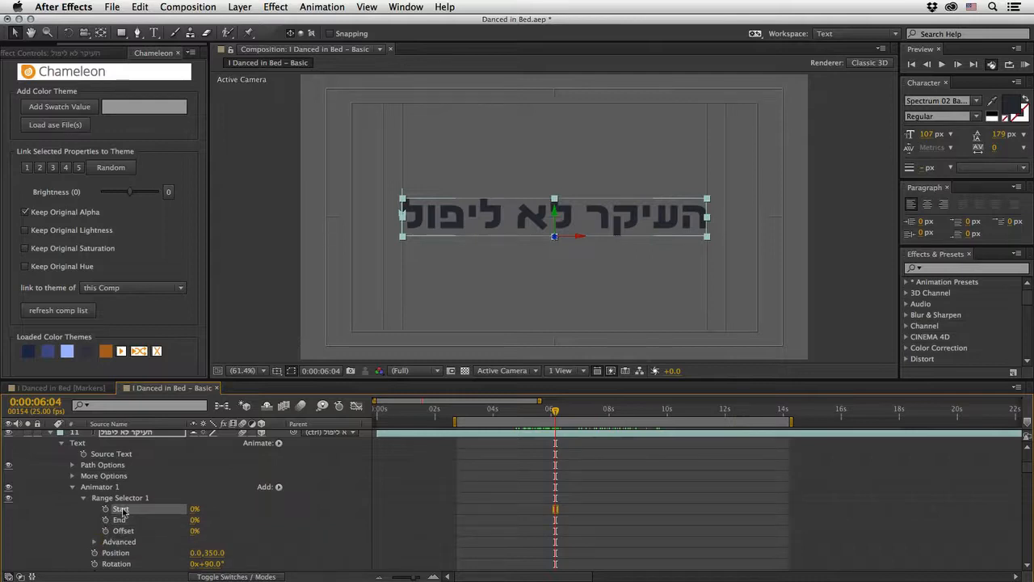
mouse_move(194, 510)
mouse_down()
mouse_move(204, 510)
mouse_move(185, 509)
mouse_up()
click(106, 509)
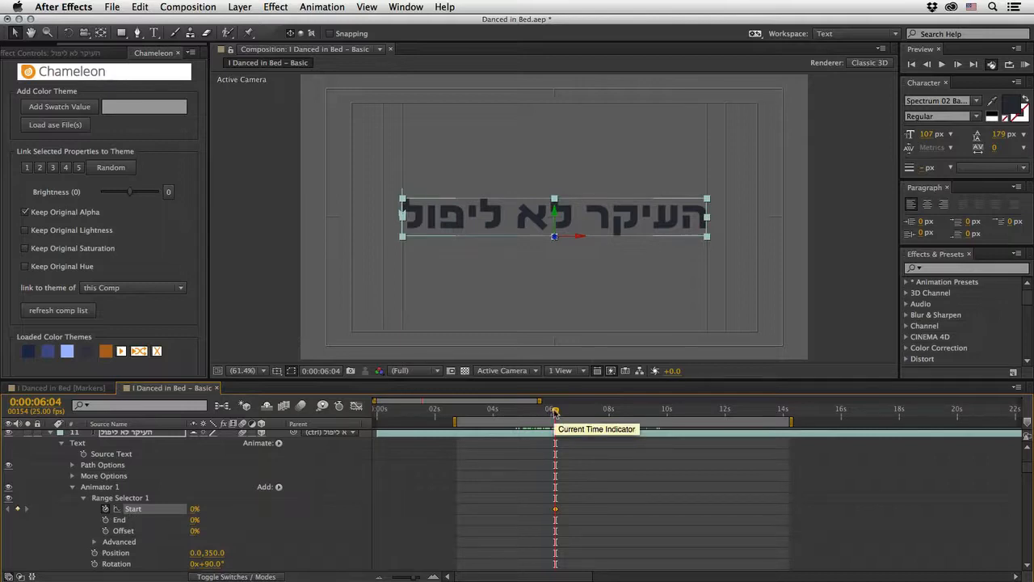
Step: Keyframe the range selector's Start at 100% near 0:00:13:20, save the project, and scrub to 0:00:06:09
drag(554, 411, 779, 424)
drag(194, 508, 286, 507)
key(super+s)
mouse_move(558, 413)
mouse_down()
mouse_move(607, 412)
mouse_move(561, 423)
mouse_move(562, 414)
mouse_up()
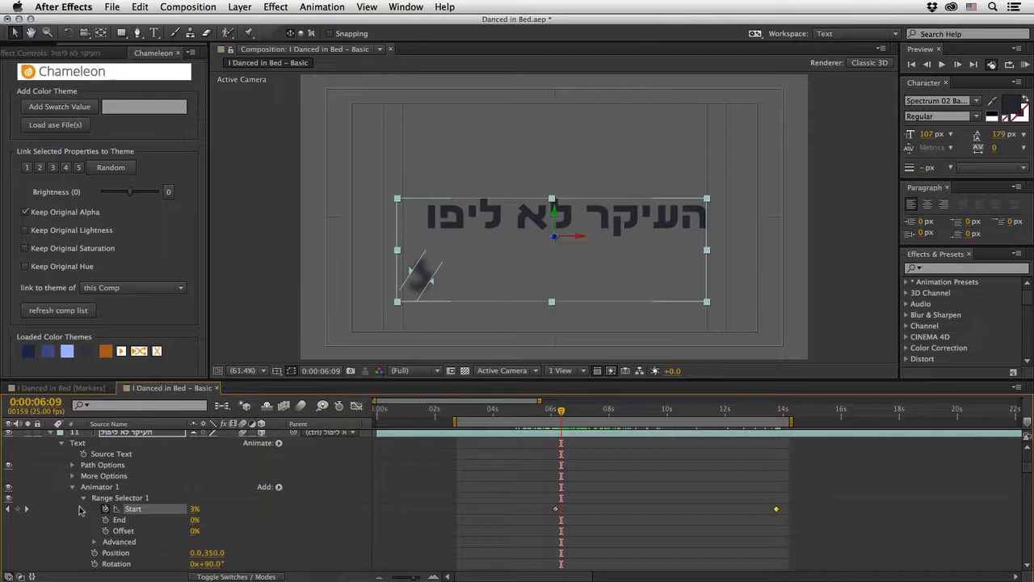
Step: In the range selector's advanced options, base the selection on Characters Excluding Spaces and set the shape to Ramp Down
scroll(84, 503, down, 2)
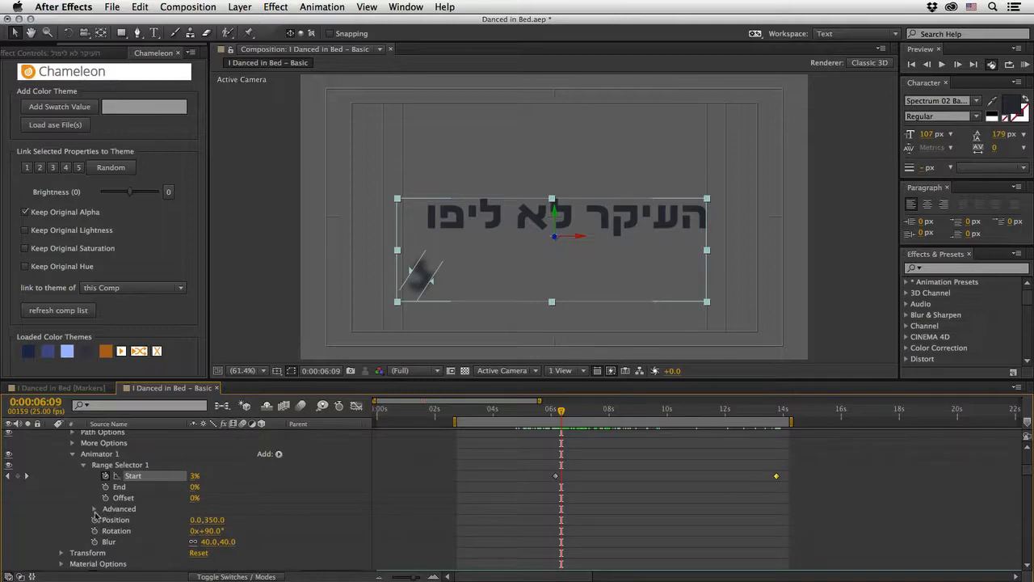
click(94, 509)
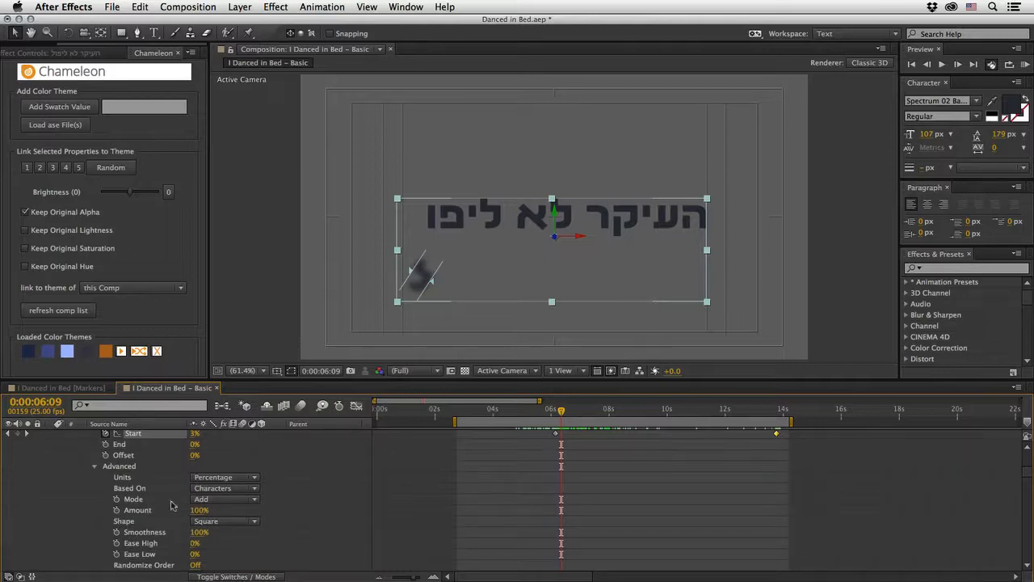
click(234, 490)
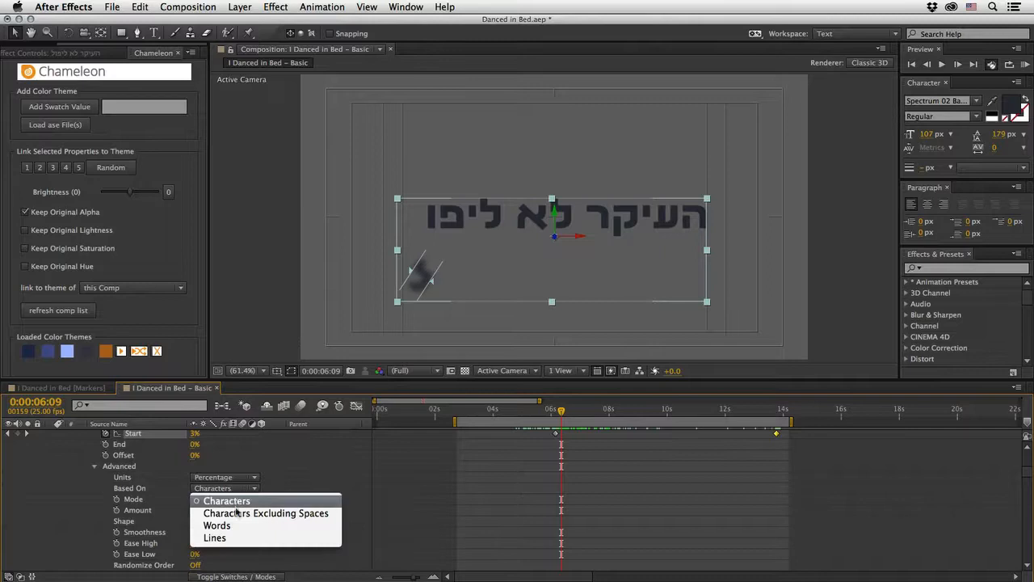
click(238, 514)
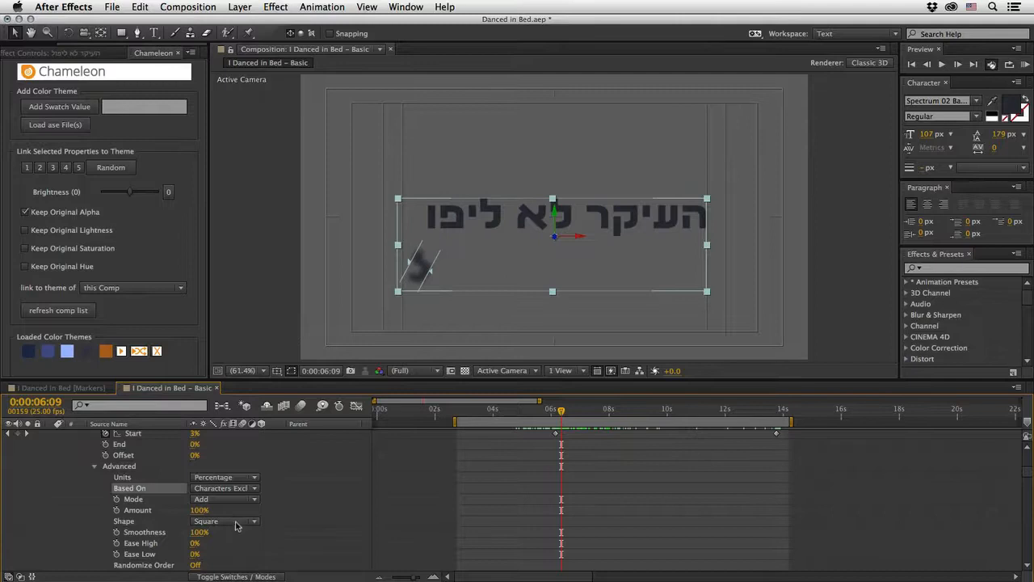
click(238, 523)
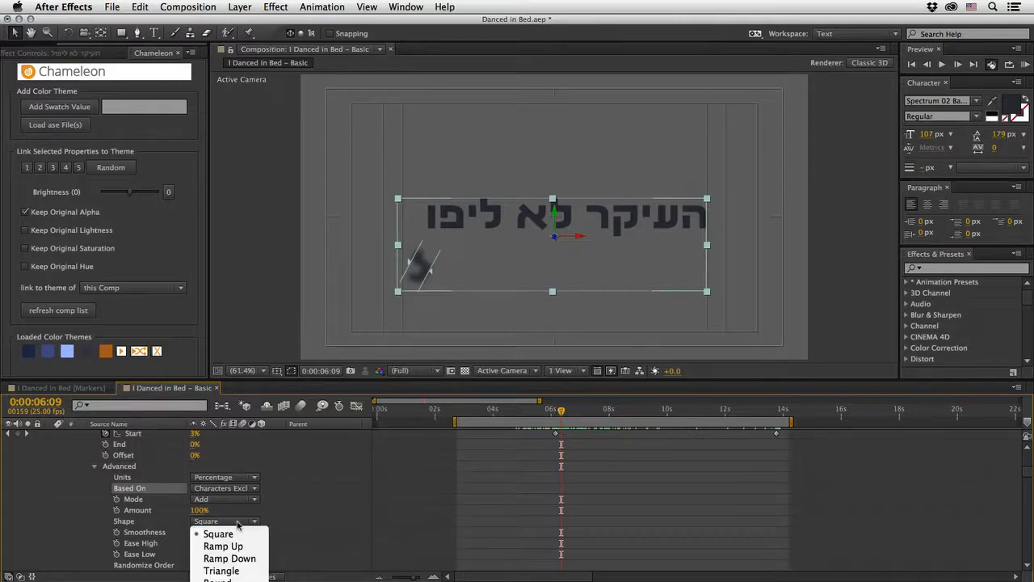
click(231, 559)
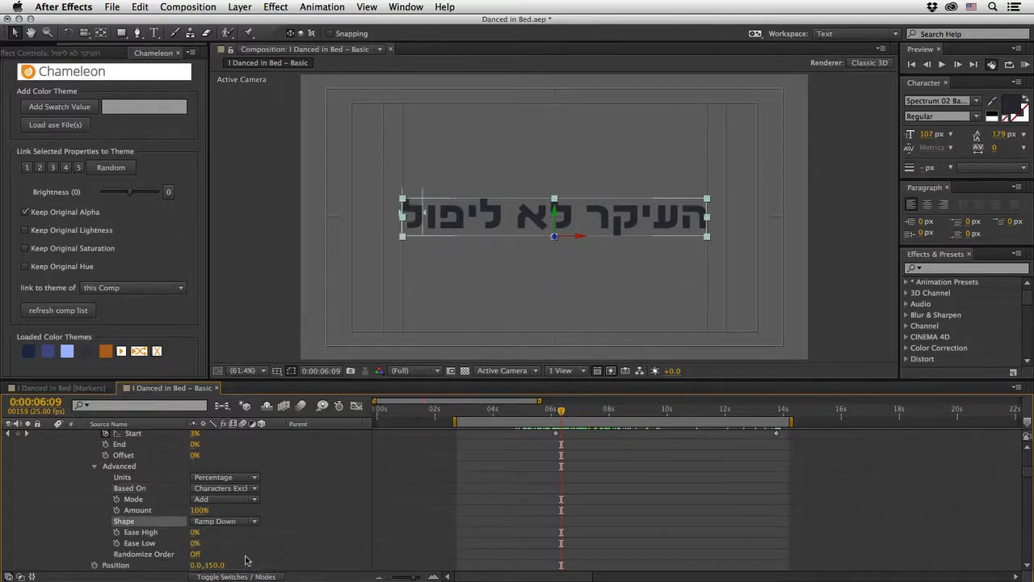
Step: At 0:00:12:00, set the selector's Ease High to -30% and Ease Low to 30%, and preview the falling letters
drag(561, 410, 725, 411)
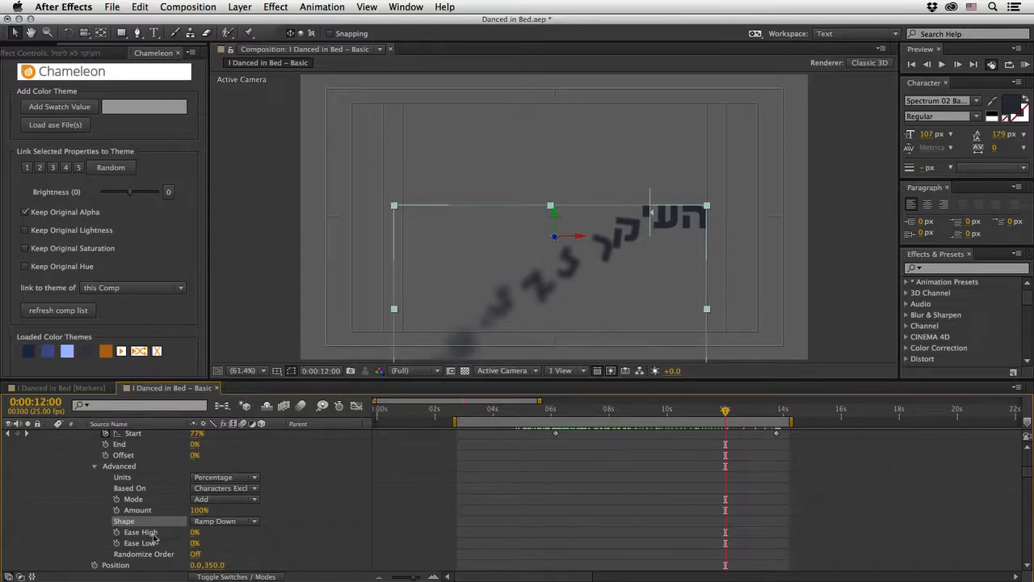
click(193, 532)
text(-30)
key(Tab)
text(30)
key(Return)
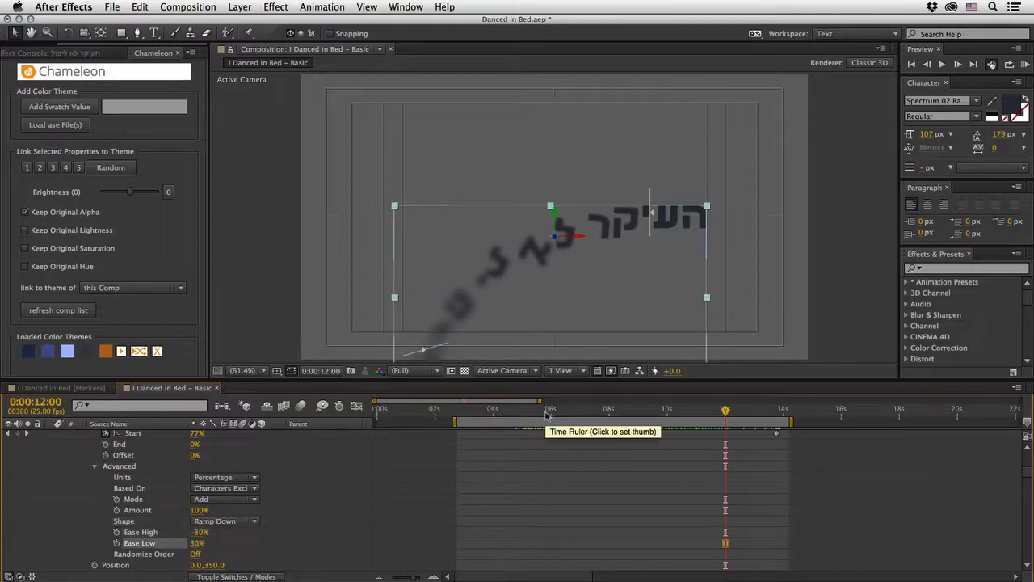
key(KP_0)
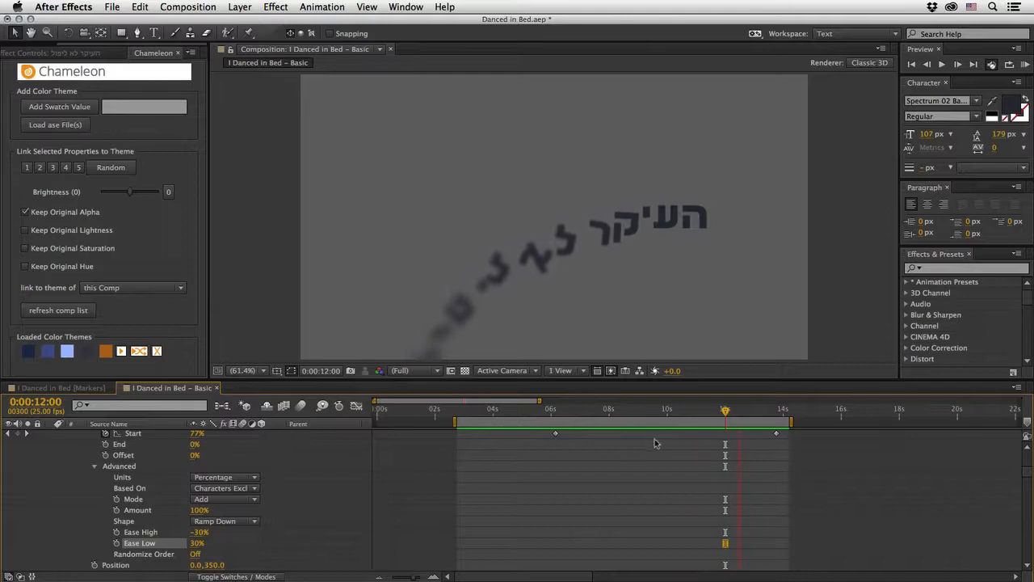
key(space)
Step: Move the current time to 0:00:13:20 and add a separate Opacity animator to the העיקר לא ליפול layer
drag(734, 413, 778, 413)
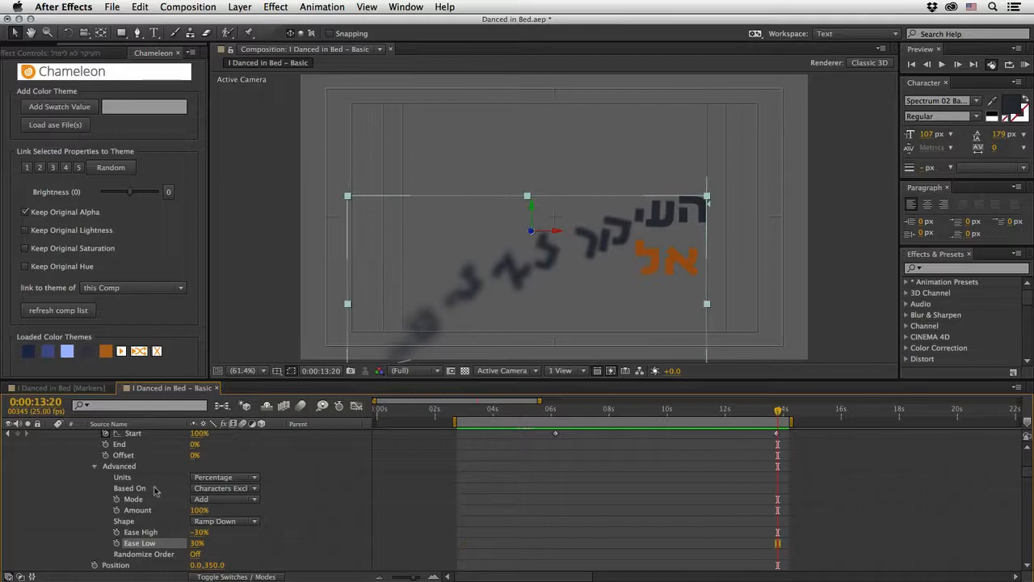
scroll(110, 494, up, 2)
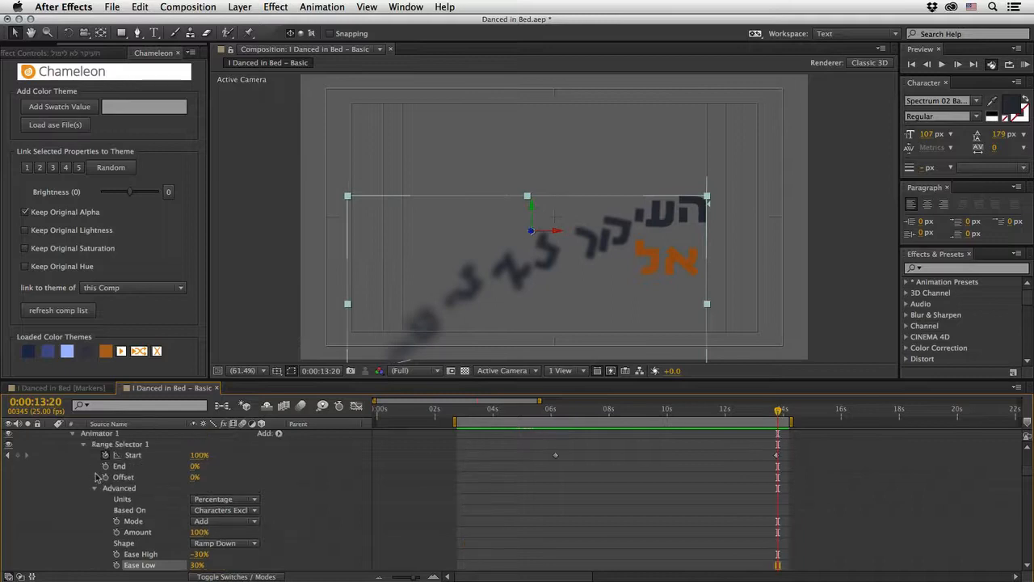
click(73, 434)
click(62, 445)
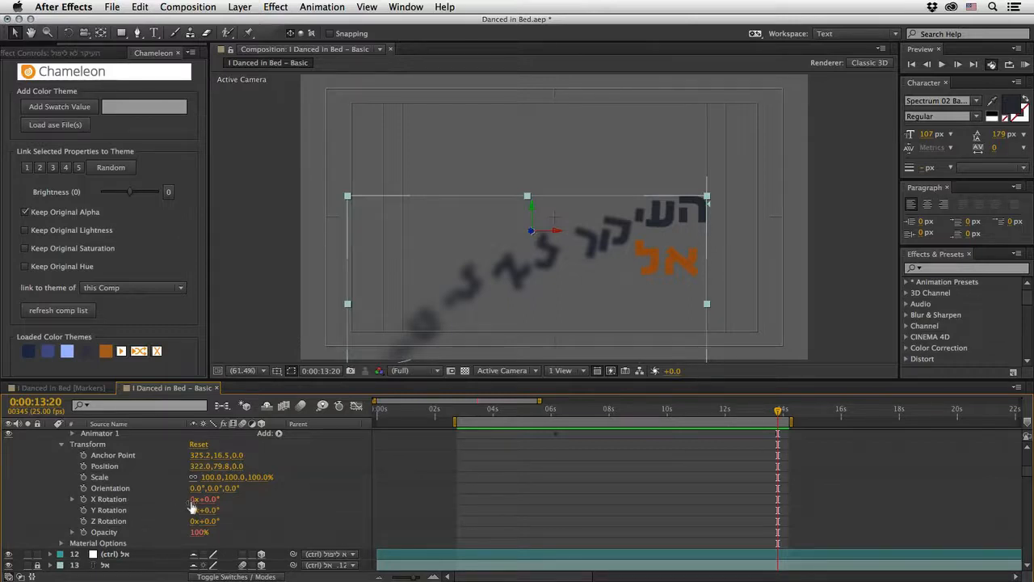
click(61, 447)
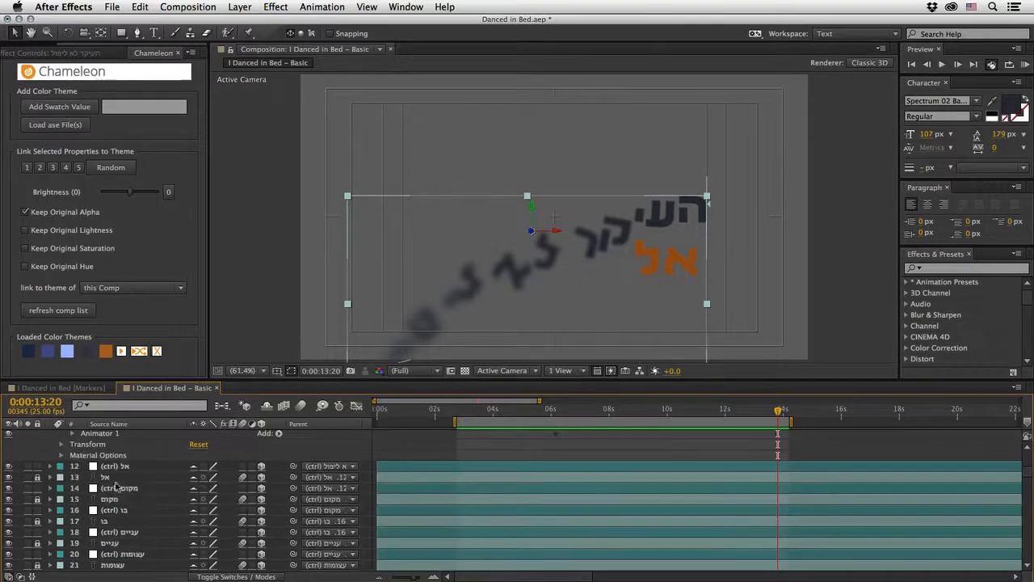
scroll(122, 489, up, 3)
scroll(123, 491, up, 3)
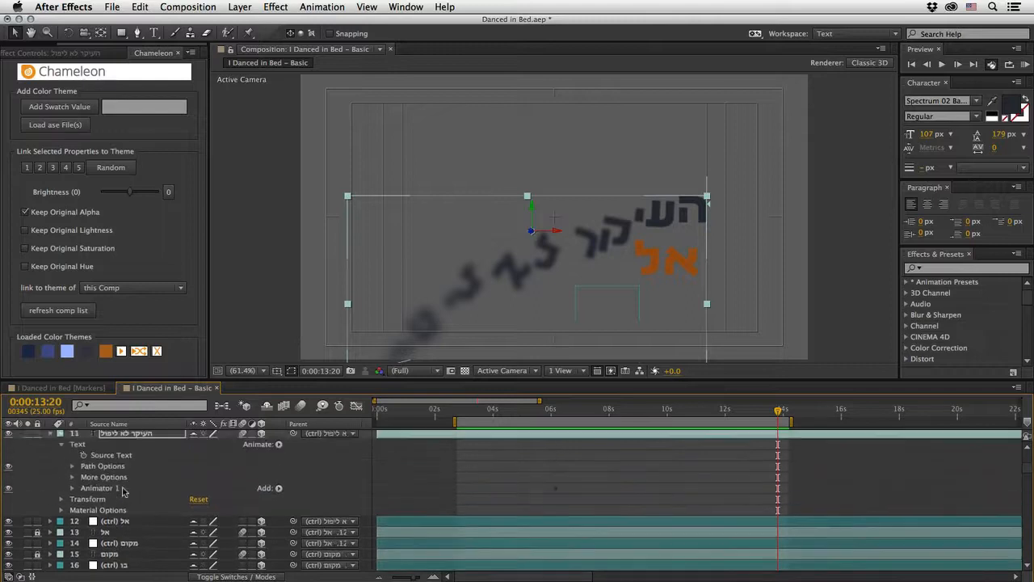
key(Return)
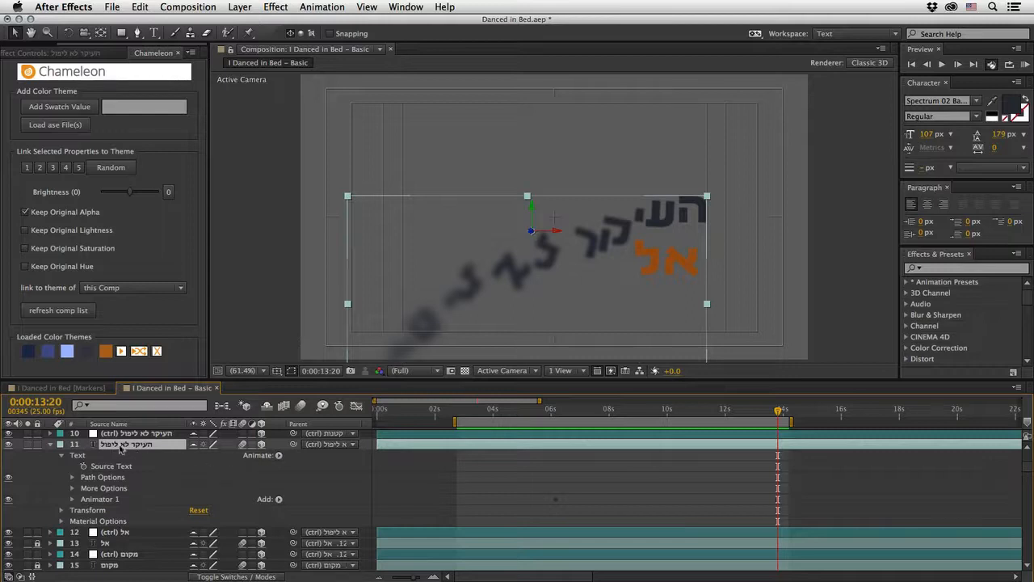
click(279, 455)
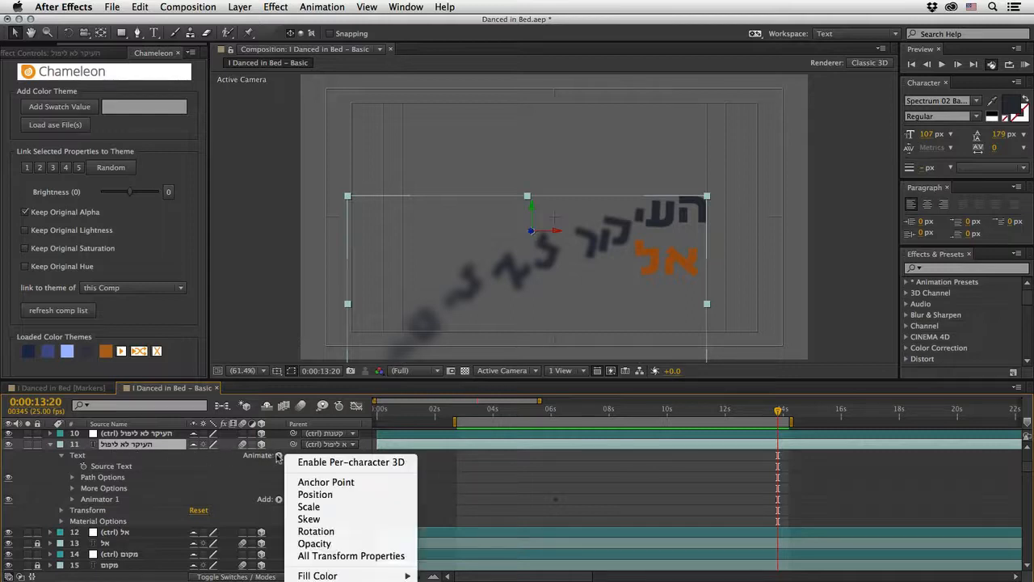
click(317, 544)
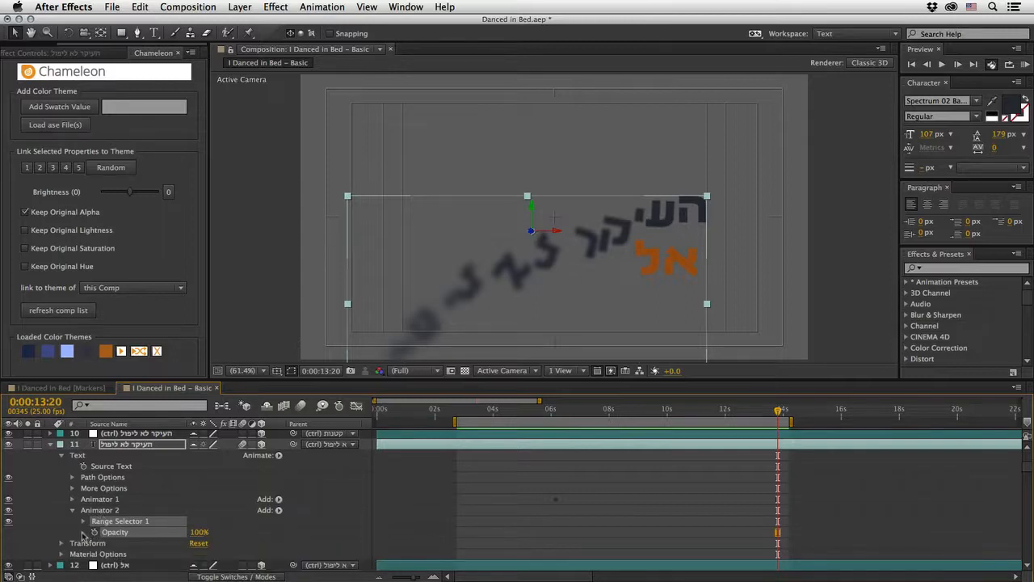
Step: Keyframe the animator Opacity at 100% at 0:00:13:20 and 0% at 0:00:14:05, check the fade, and collapse the layer
click(94, 533)
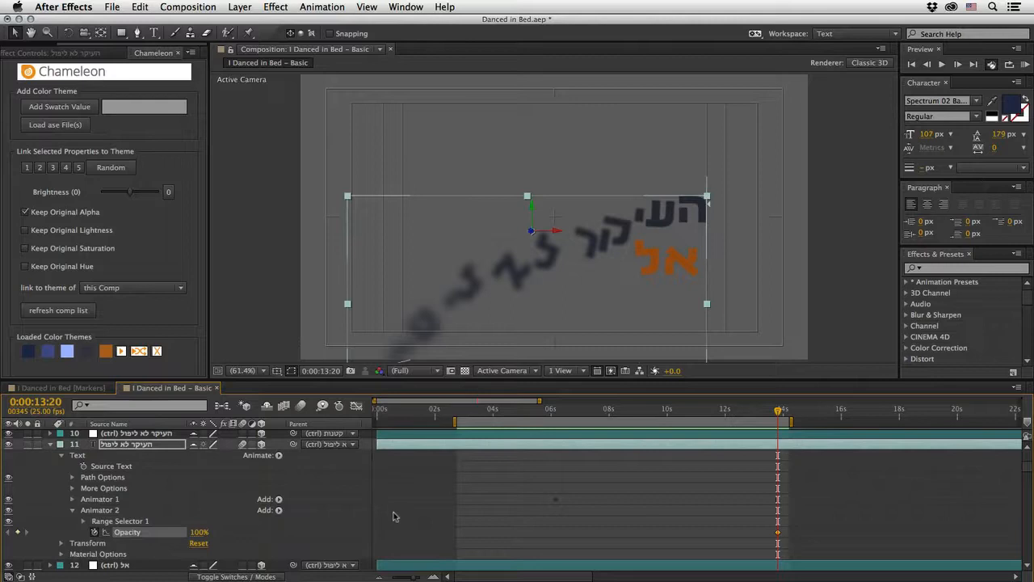
drag(199, 537, 43, 536)
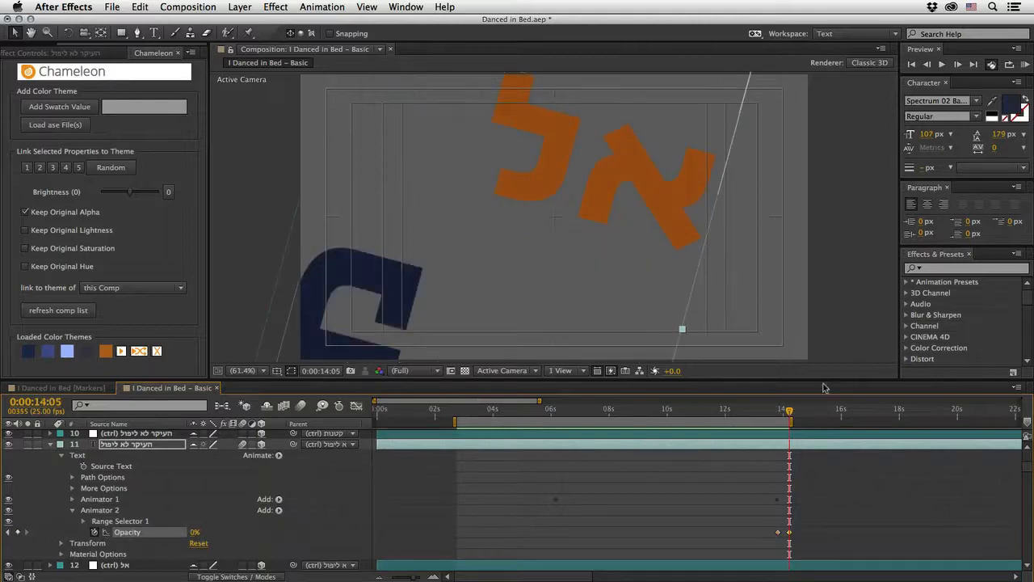
click(779, 412)
drag(779, 413, 785, 414)
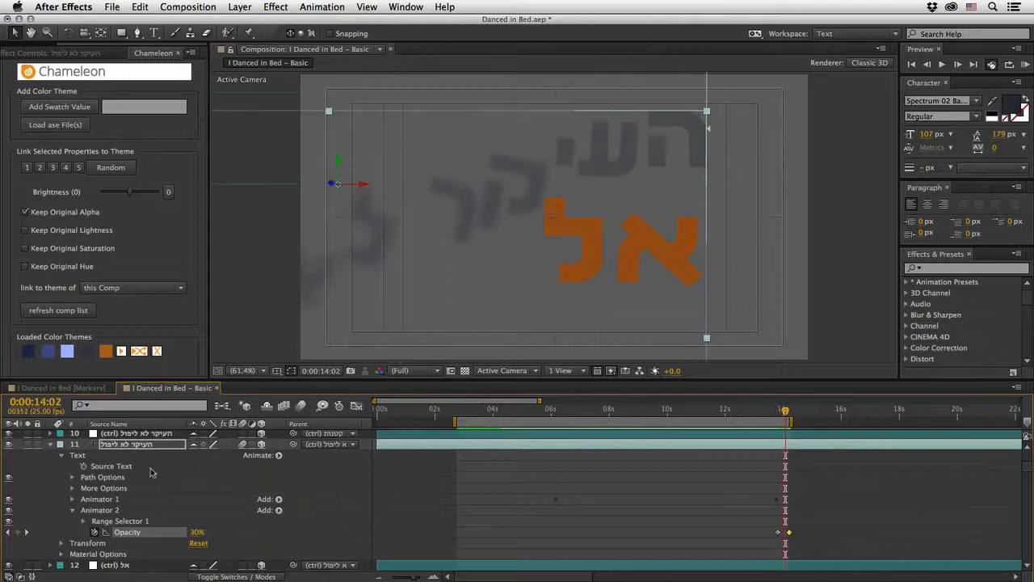
click(50, 444)
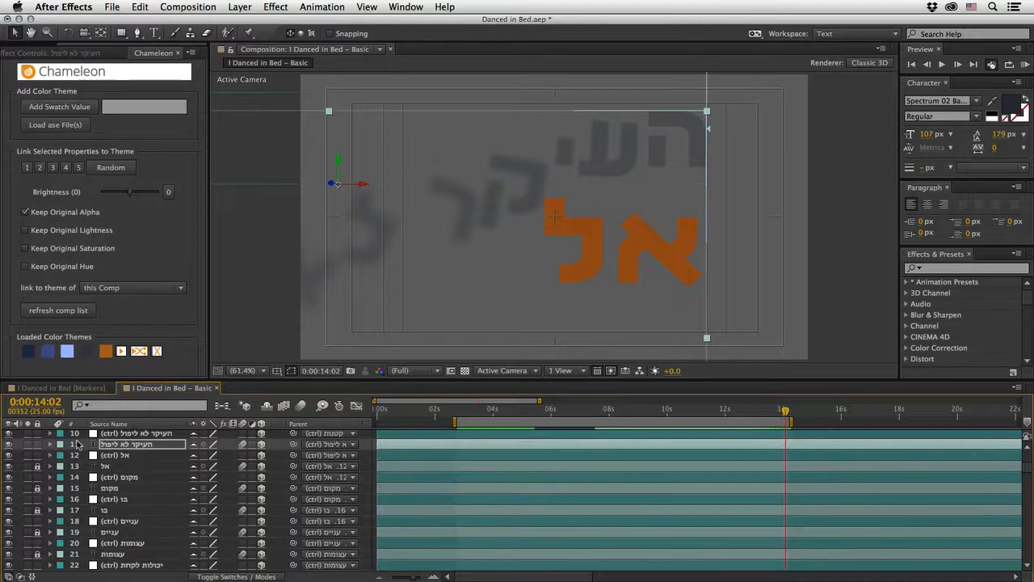
Step: Compare the falling letters with and without the composition's motion blur
click(305, 408)
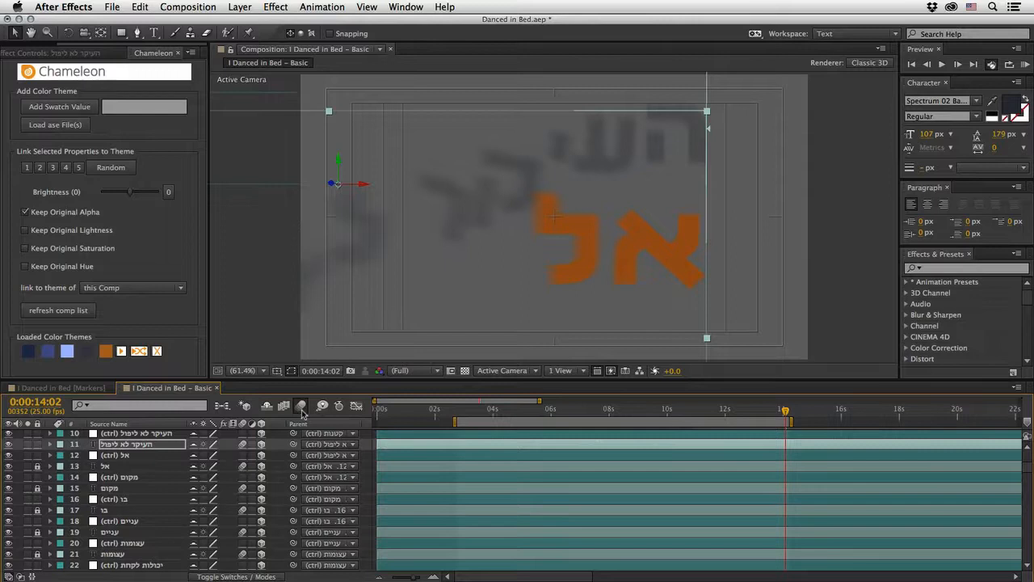
click(303, 408)
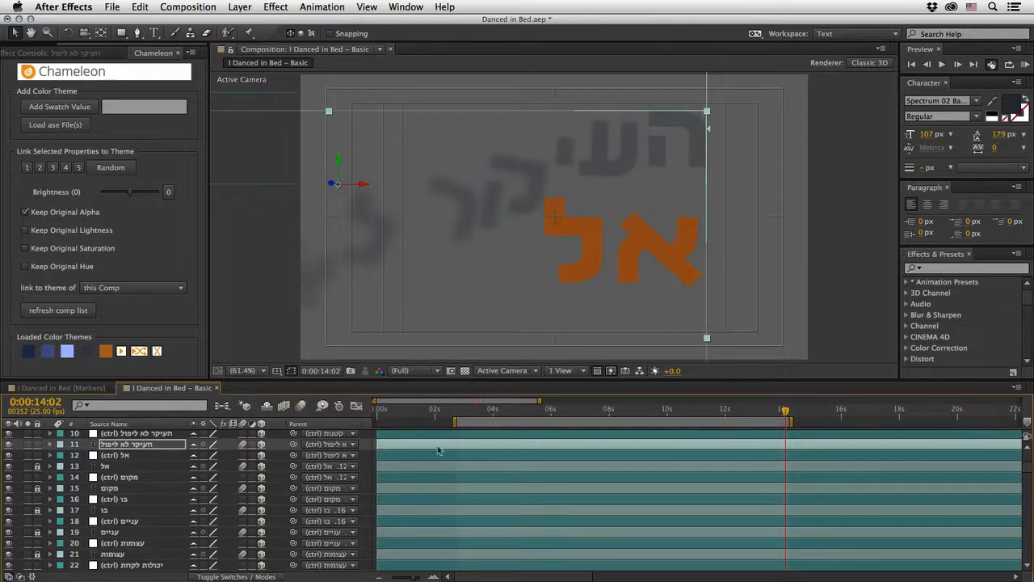
Step: Move the current time to 0:00:23:02 and select the large אותי word in the composition
drag(412, 578, 380, 578)
drag(1028, 469, 1028, 449)
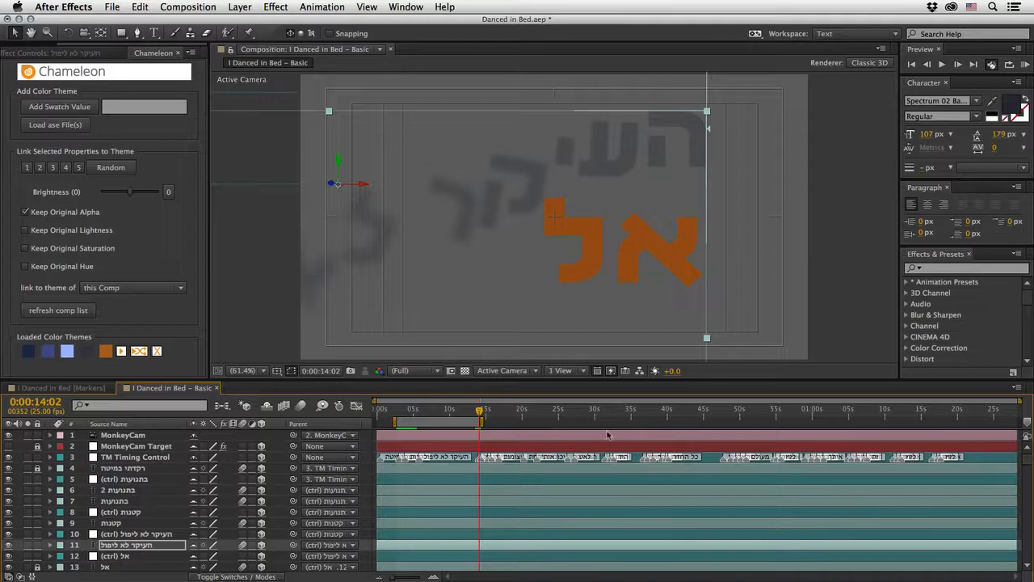
drag(482, 410, 547, 418)
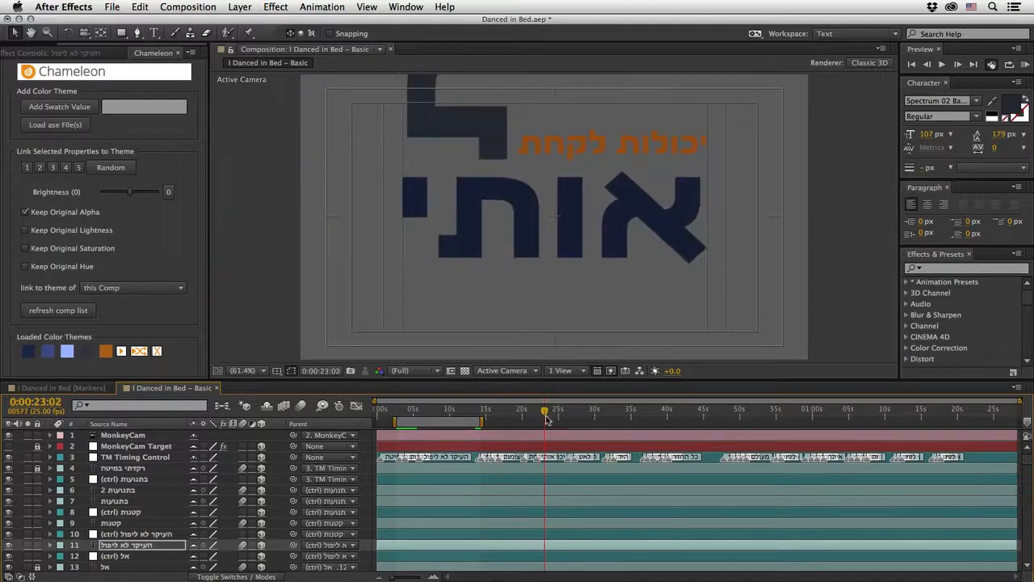
click(434, 576)
drag(563, 578, 555, 577)
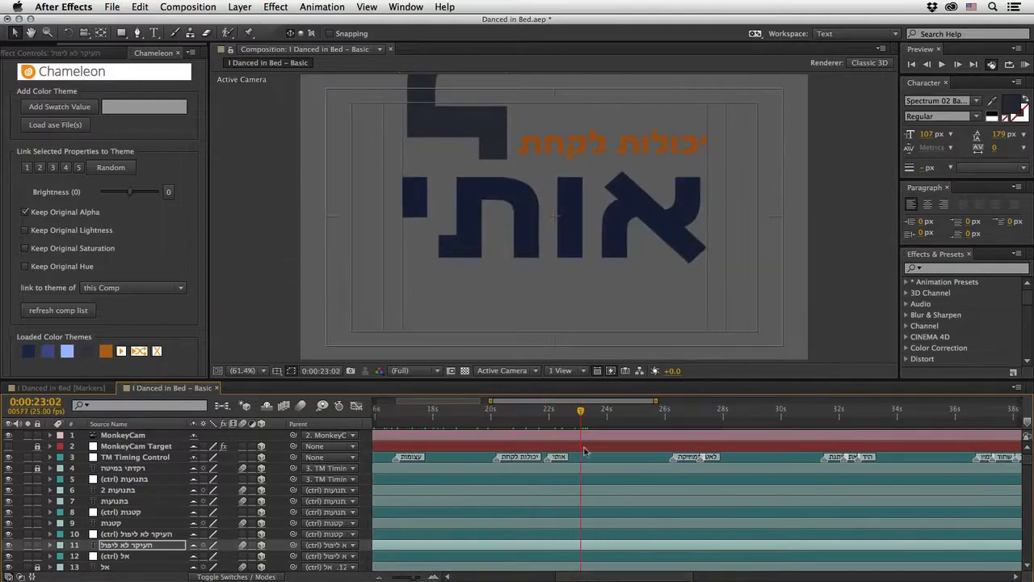
click(527, 232)
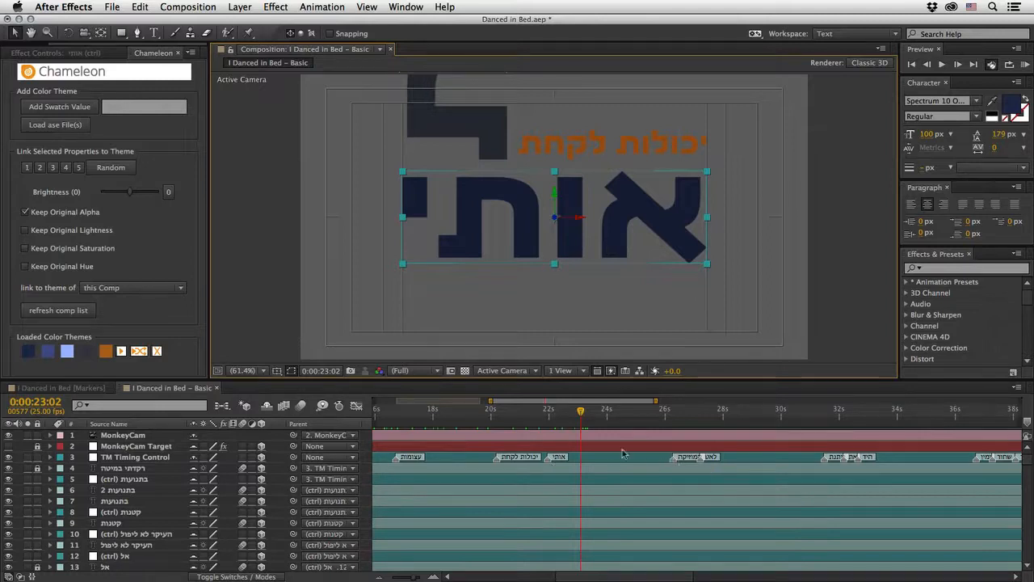
Step: Set the work area from just before the אותי marker, at about 21.6 seconds, to about 27 seconds
click(549, 417)
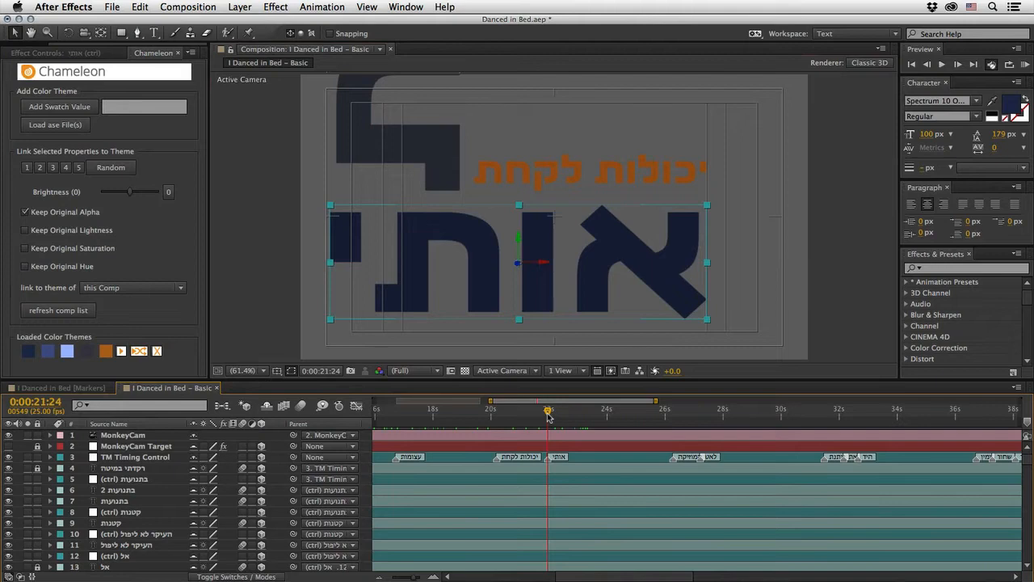
key(b)
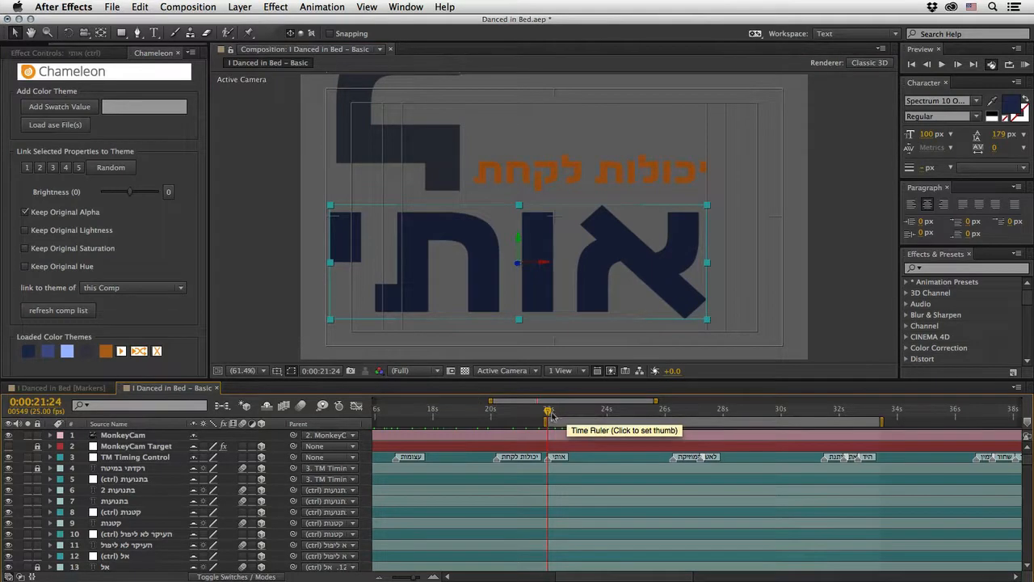
click(685, 416)
key(n)
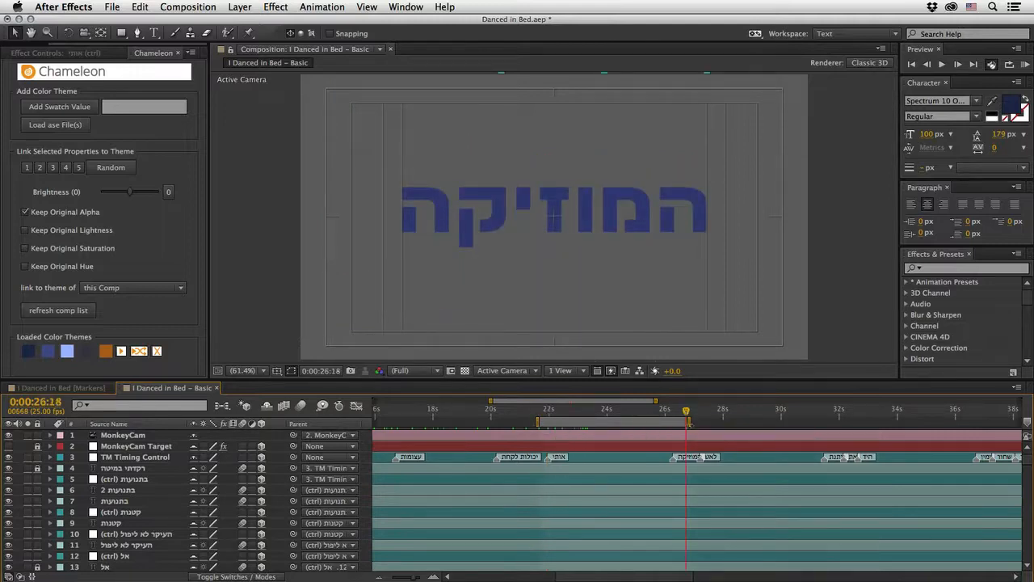
drag(691, 421, 700, 421)
Step: At 0:00:22:12, locate the אותי text layer below its control layer, unlock it and select it
click(564, 412)
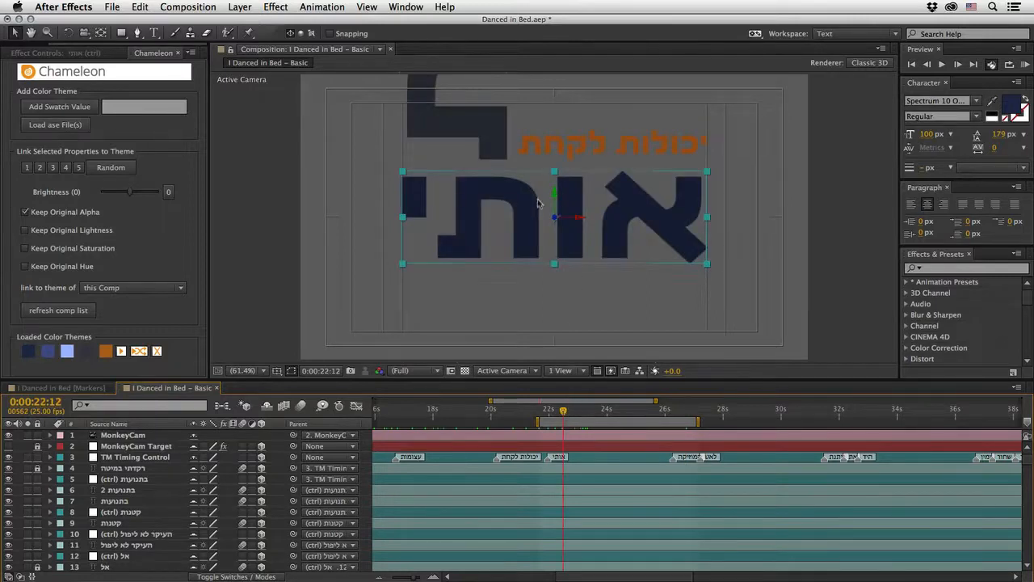
scroll(218, 502, down, 3)
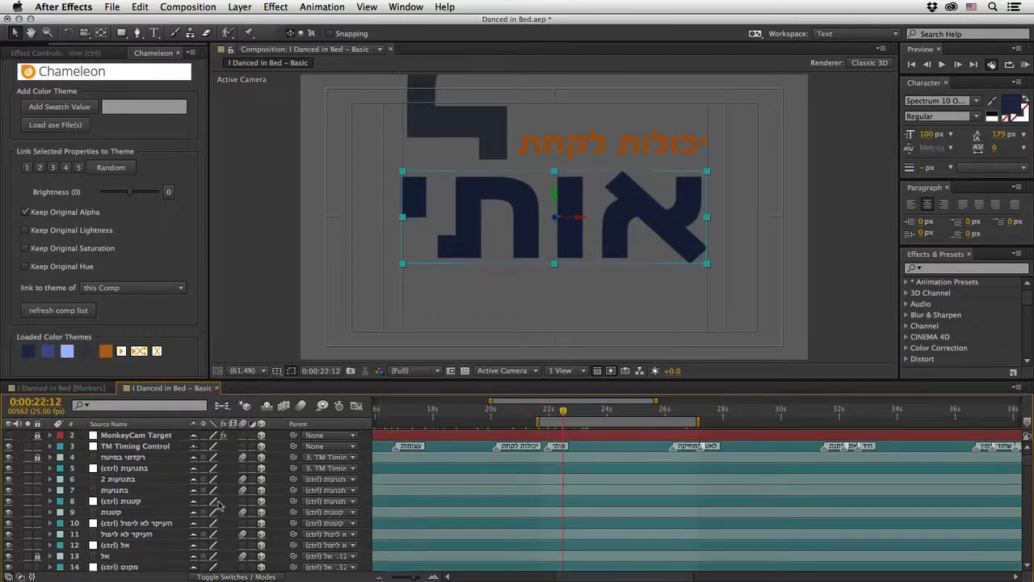
scroll(218, 503, down, 7)
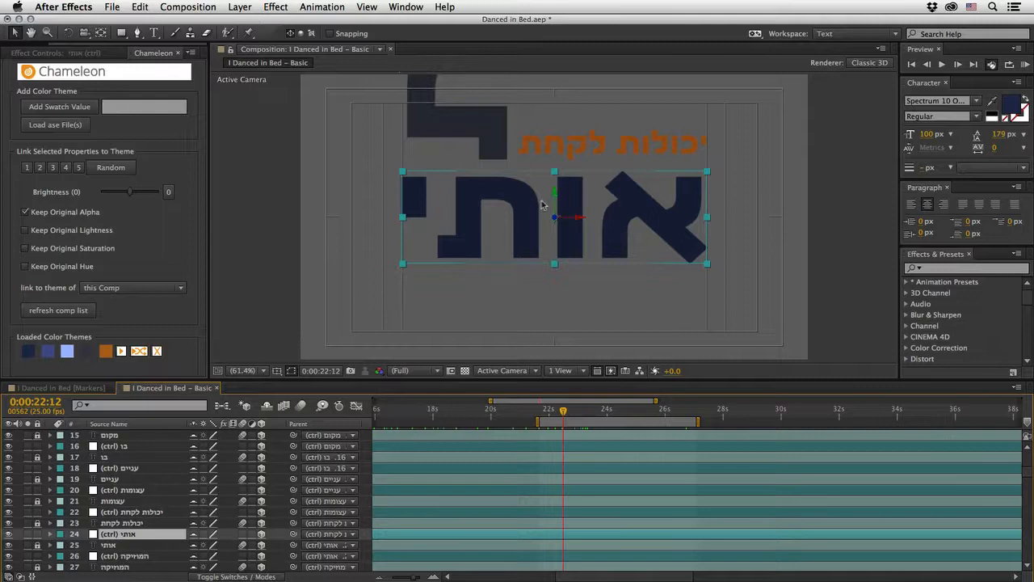
key(Return)
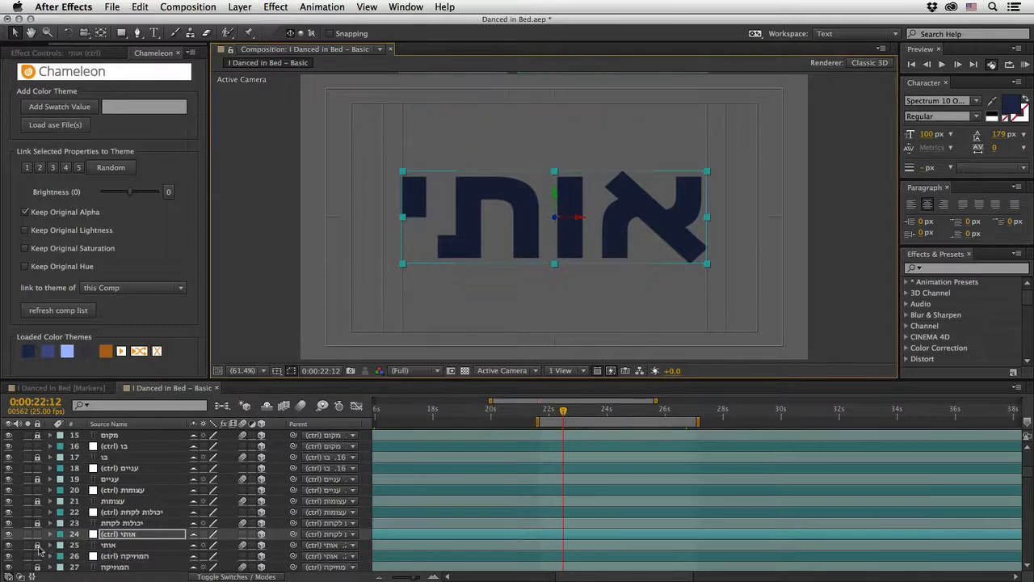
click(96, 547)
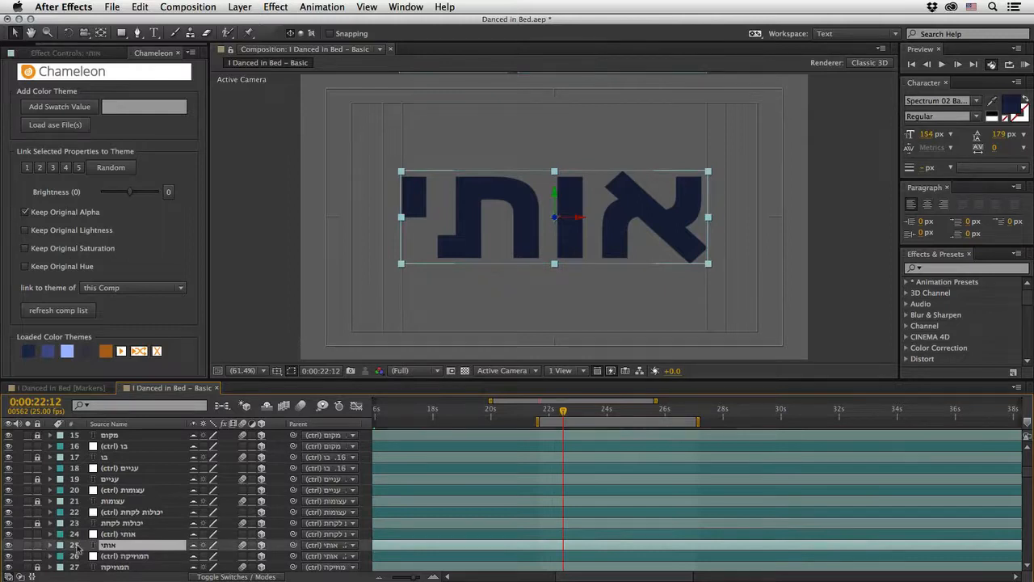
Step: Duplicate the אותי layer, fill the copy with the medium blue theme color, set its font to Spectrum 03 Top AAA, and check it without the base layer
key(super+d)
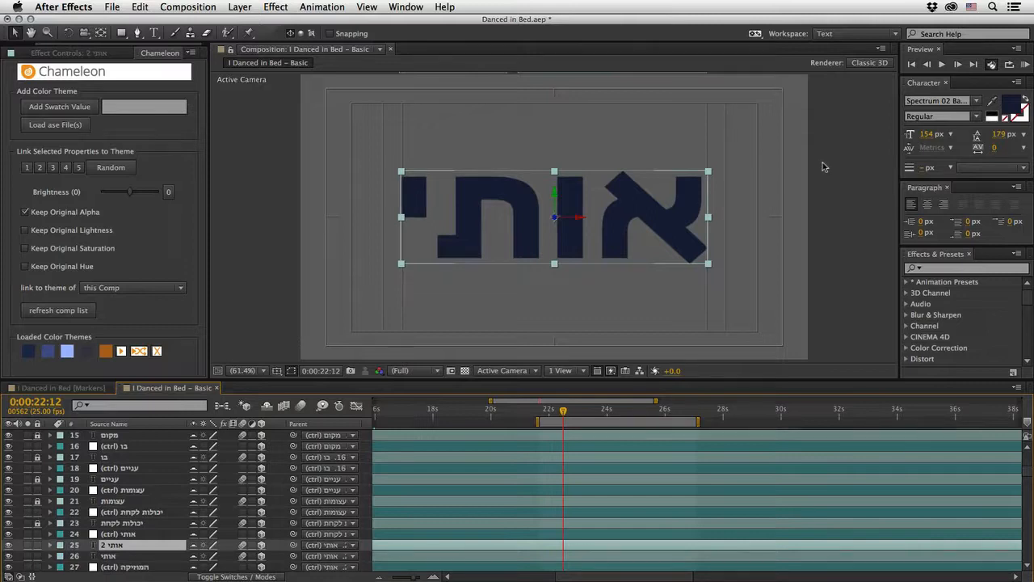
click(993, 101)
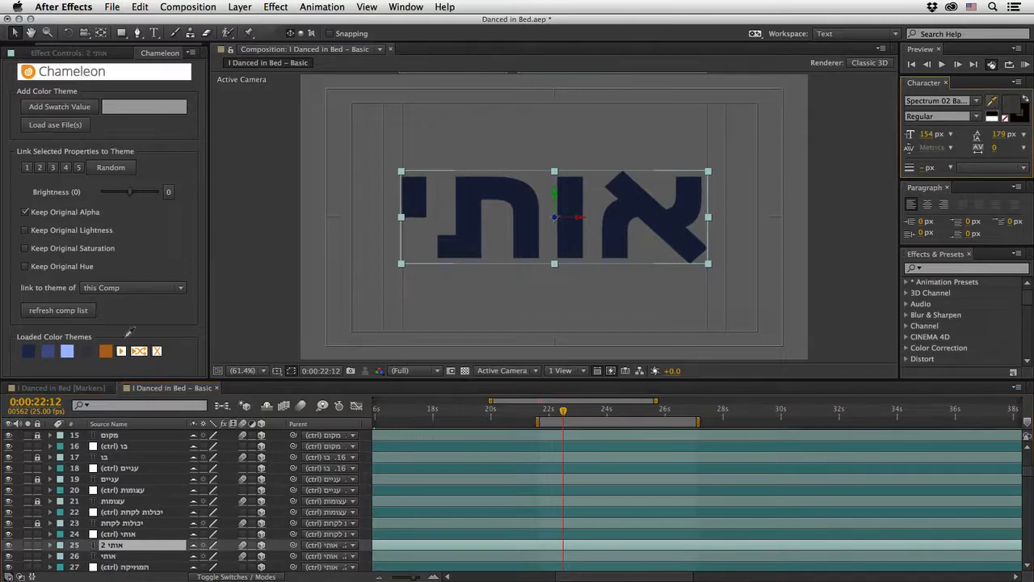
click(50, 351)
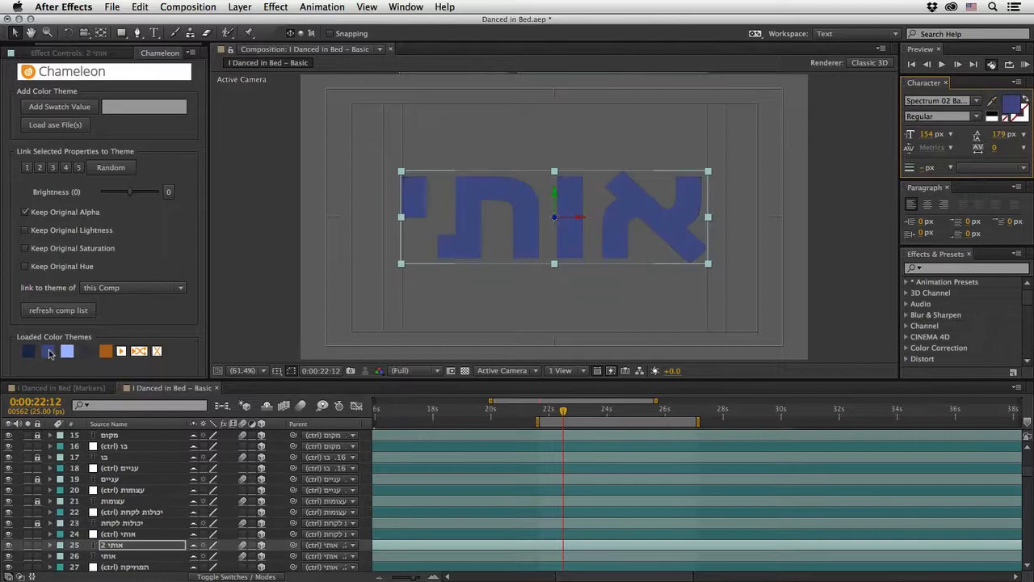
click(977, 101)
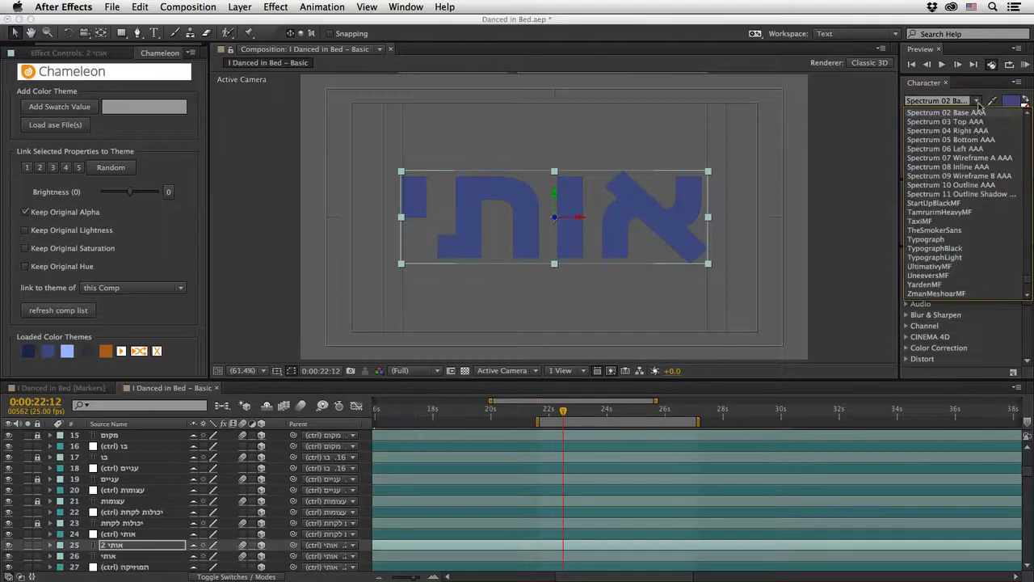
click(1028, 115)
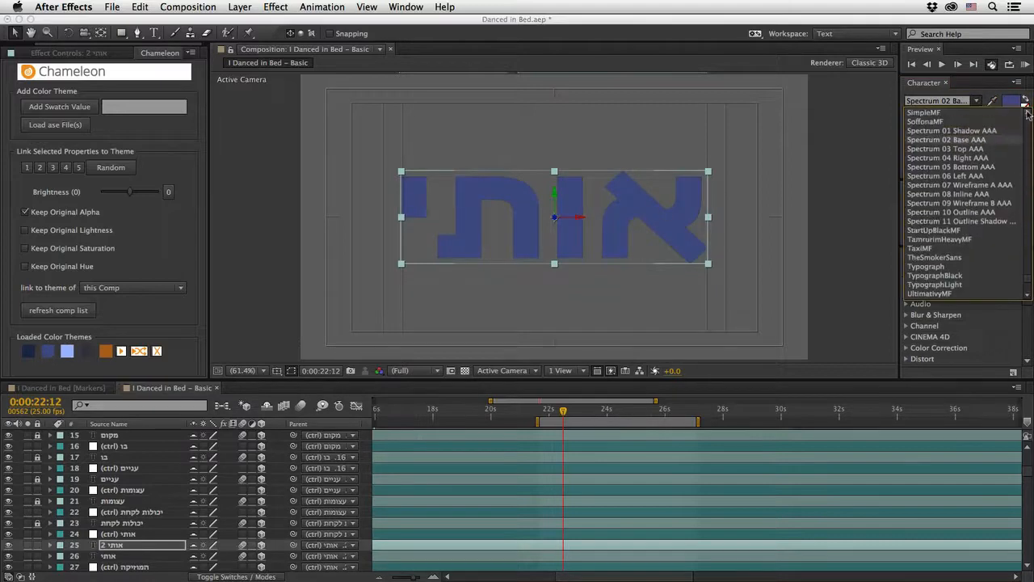
click(994, 148)
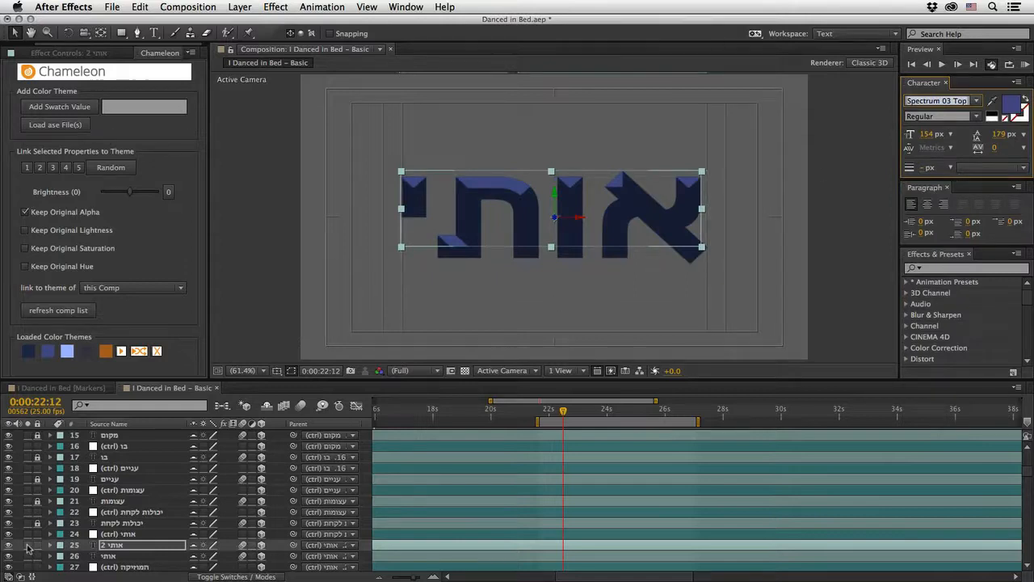
click(9, 558)
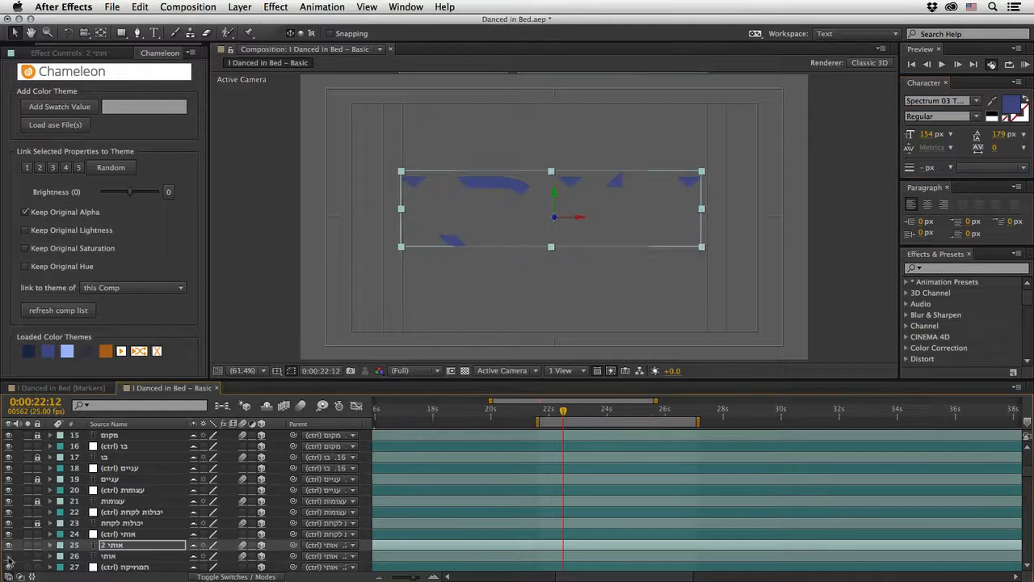
click(8, 556)
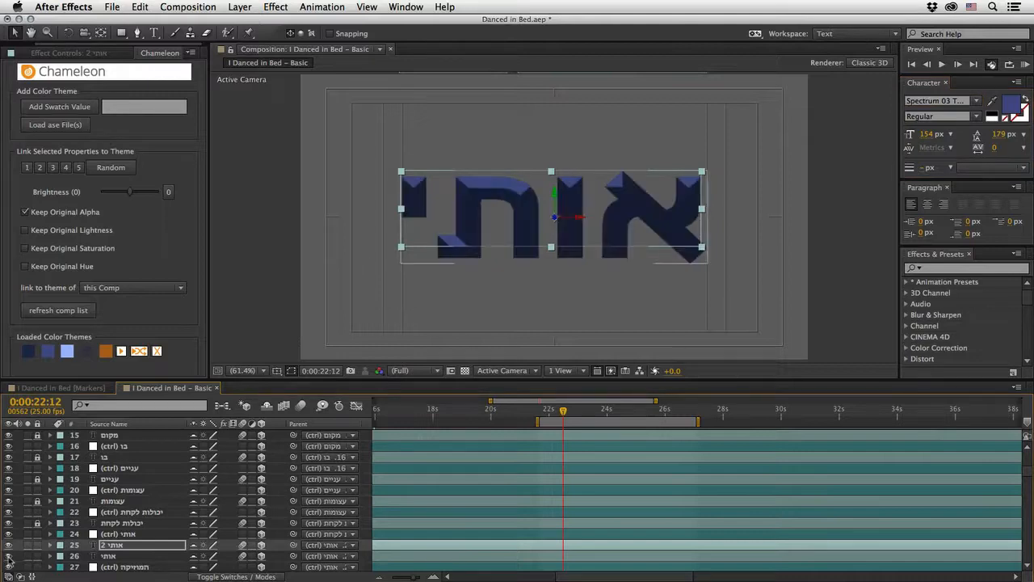
Step: Duplicate the אותי 2 layer, set the copy's font to Spectrum 04 Right AAA and fill it with the dark gray theme color
click(110, 549)
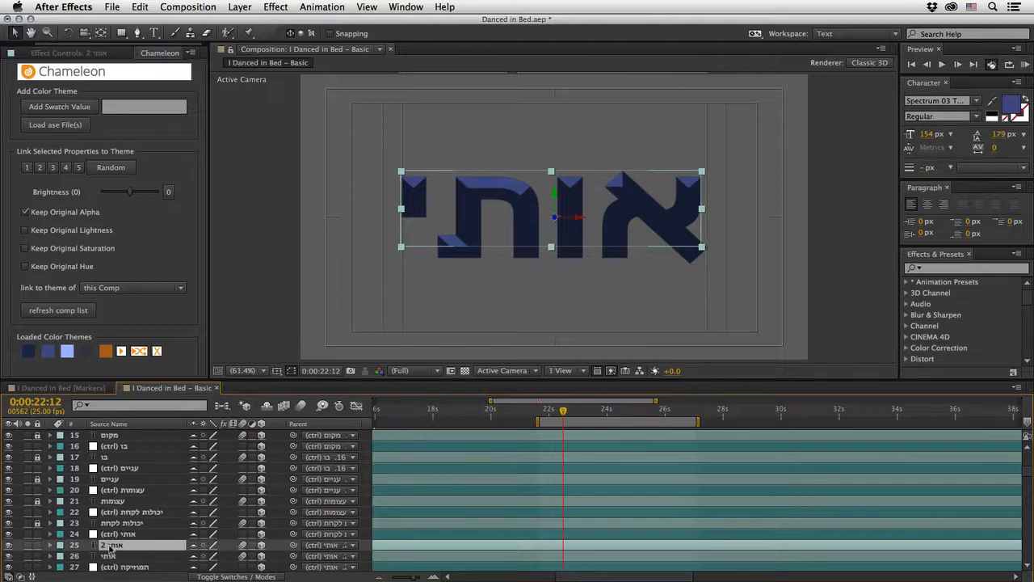
key(super+d)
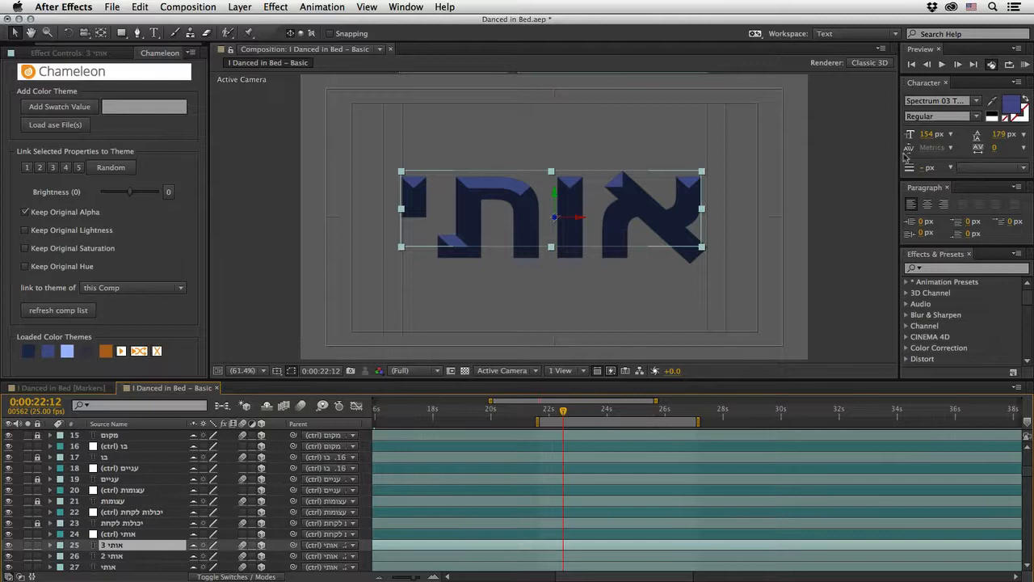
click(977, 102)
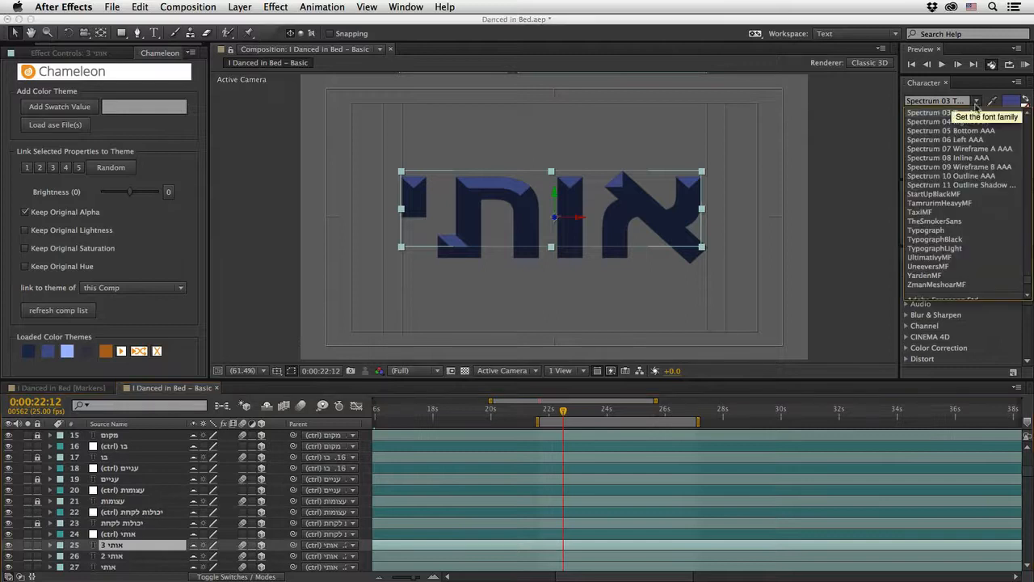
click(978, 122)
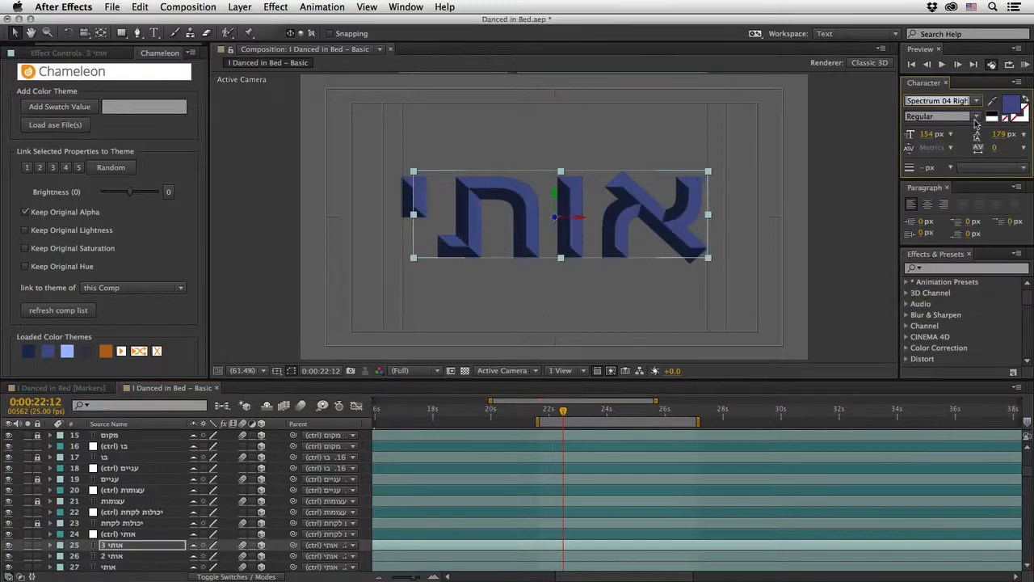
click(992, 103)
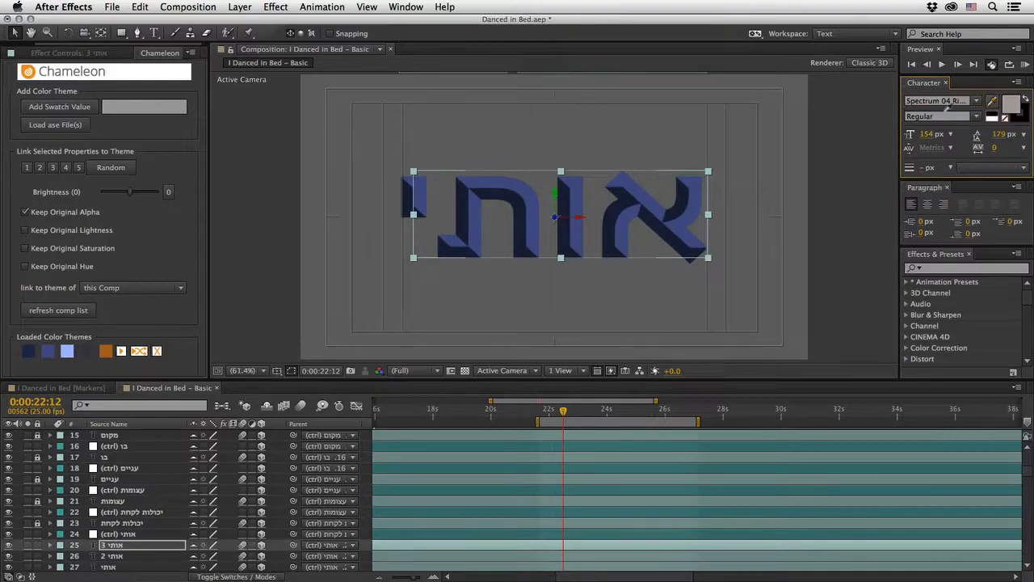
click(72, 352)
click(85, 354)
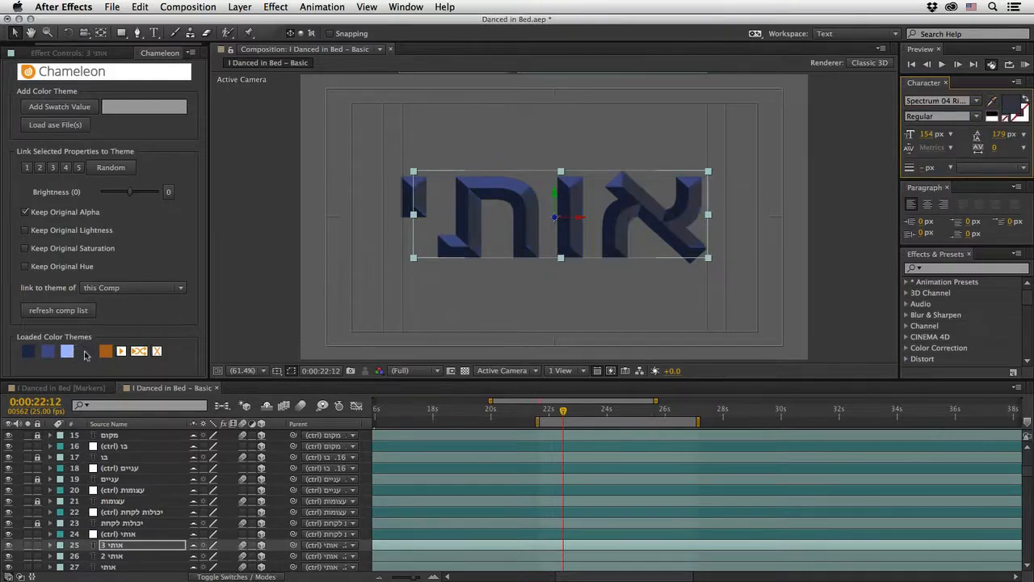
Step: Duplicate the אותי 3 layer, set the copy's font to Spectrum 07 Wireframe A AAA and fill it with the light blue theme color
click(116, 546)
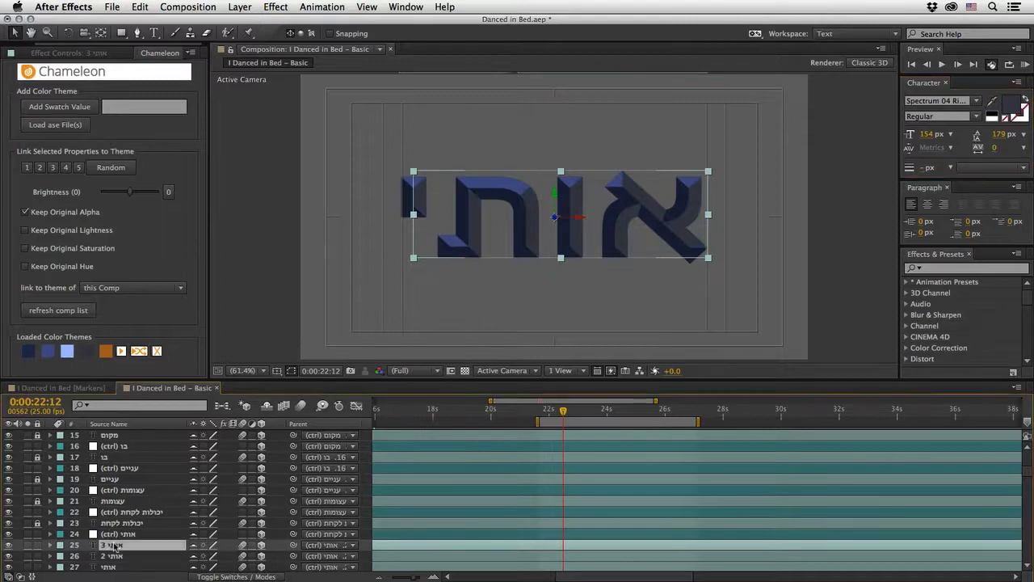
key(ctrl+d)
click(976, 102)
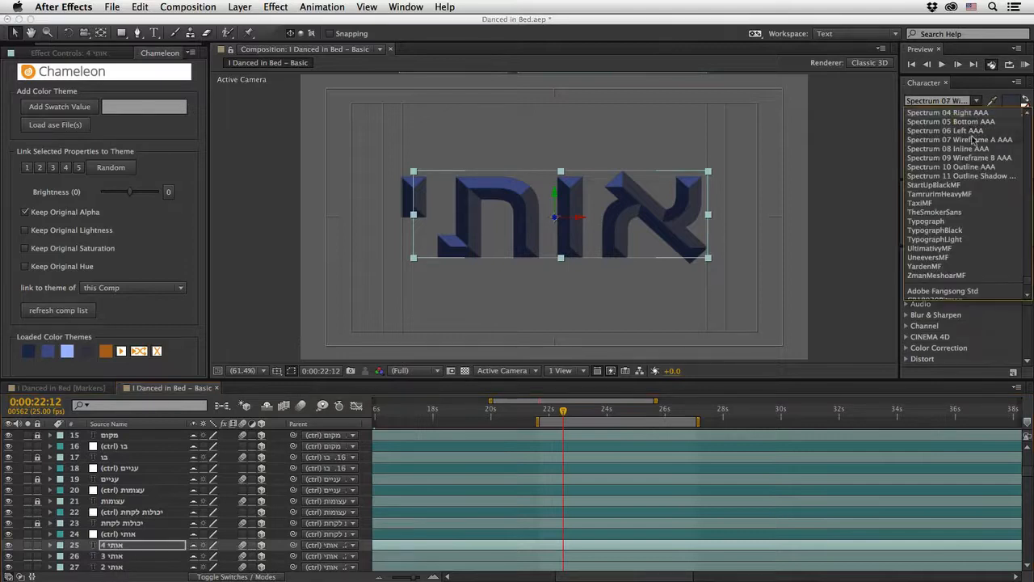
click(975, 140)
click(992, 103)
click(68, 351)
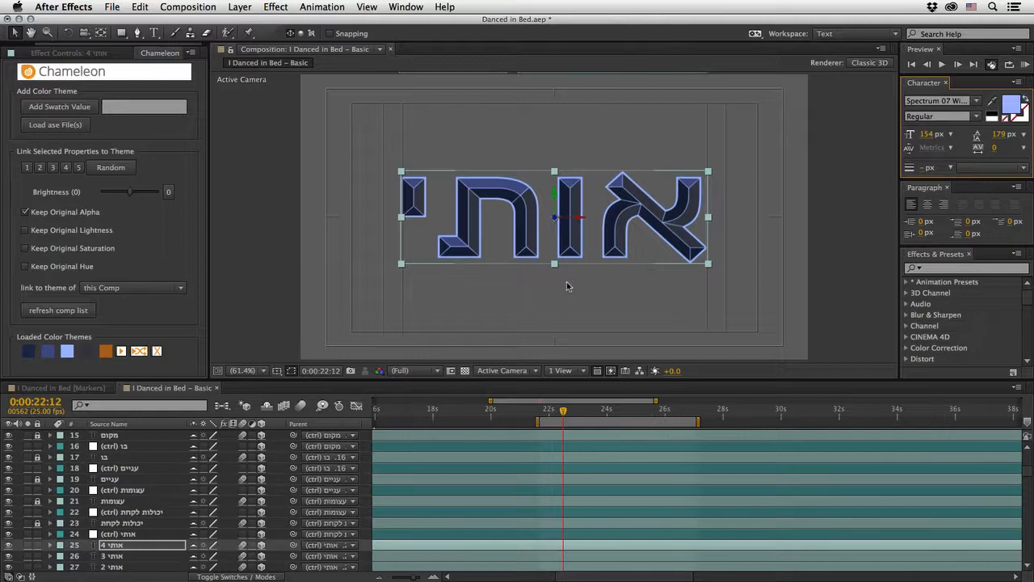
Step: Add an Opacity text animator to the אותי 2 layer and set its opacity to 0%
scroll(533, 479, down, 3)
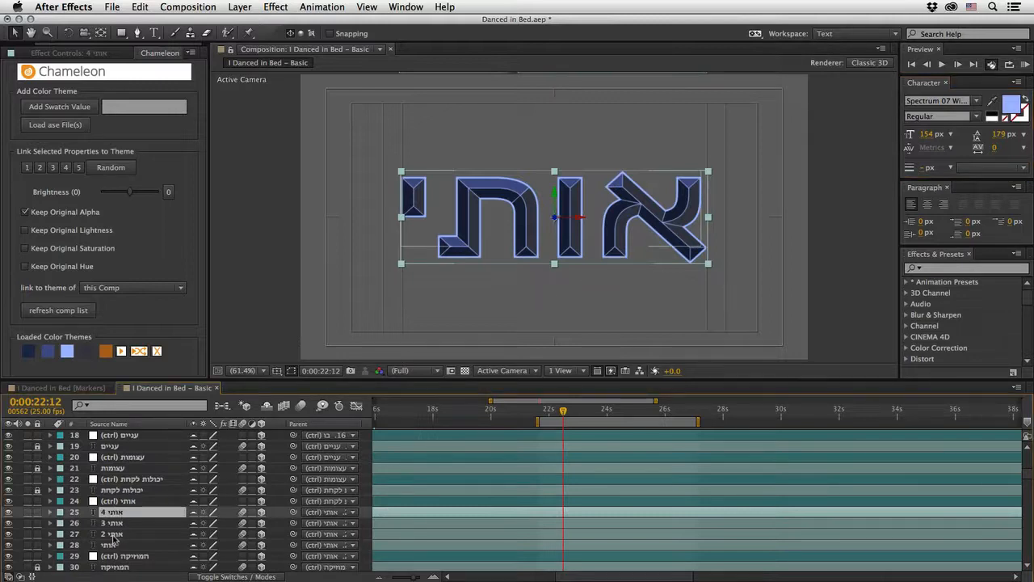
click(114, 534)
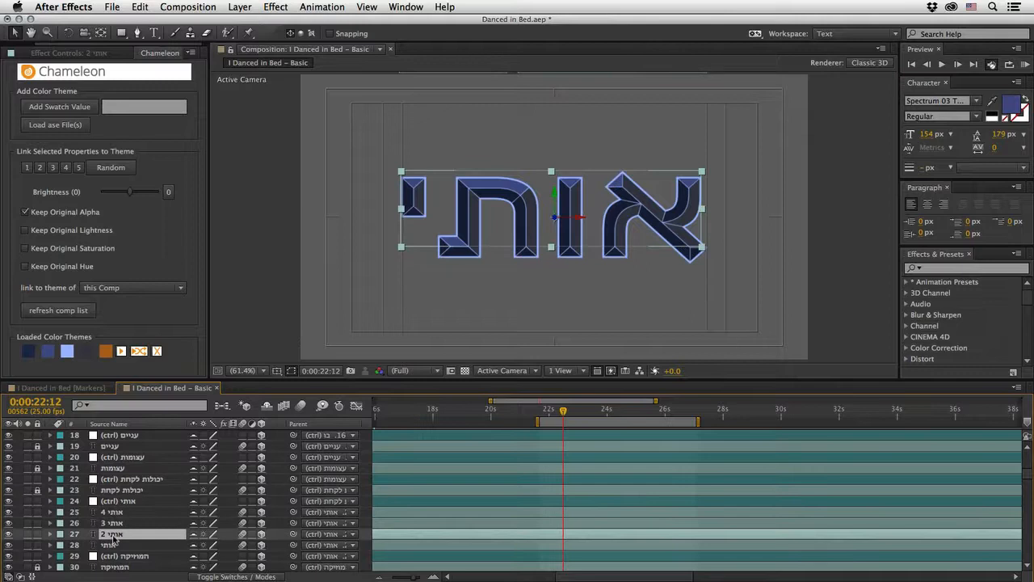
click(51, 534)
scroll(261, 550, down, 2)
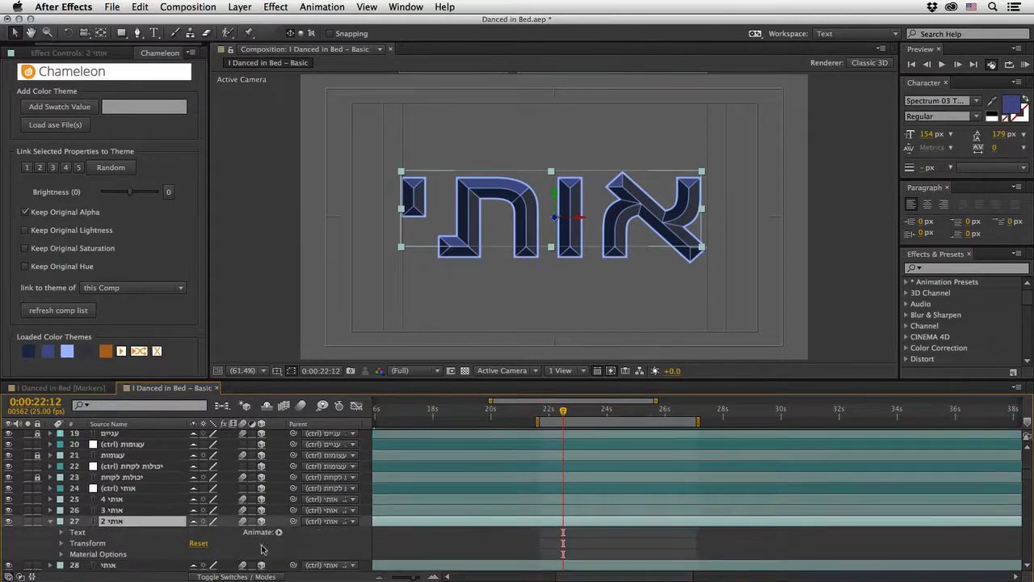
click(280, 523)
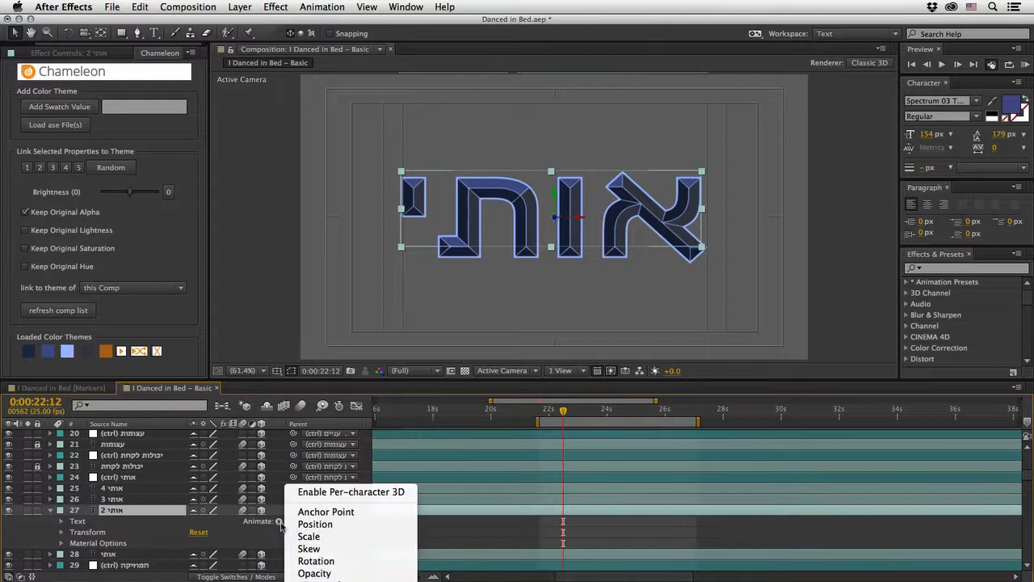
click(249, 540)
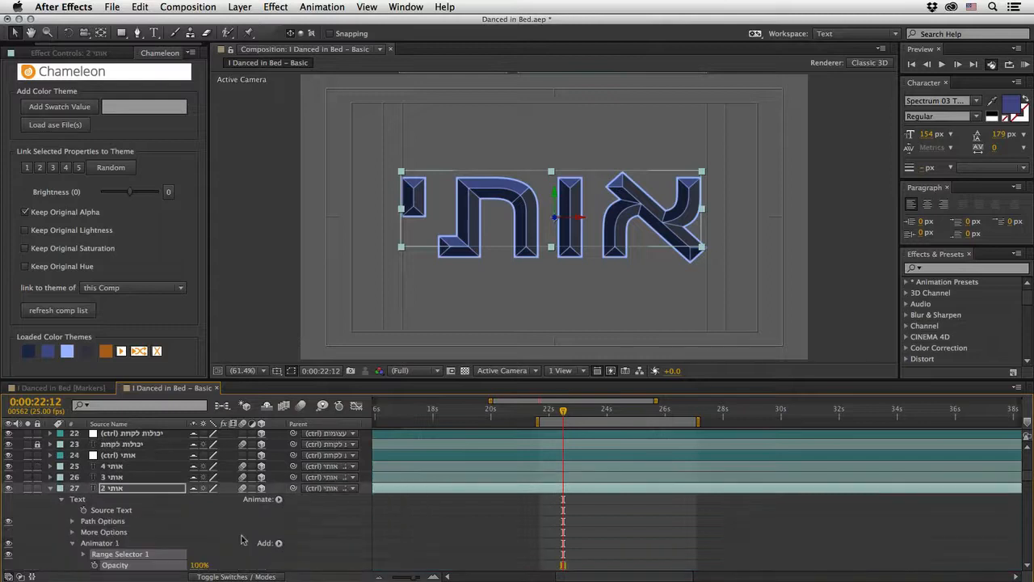
scroll(239, 548, down, 2)
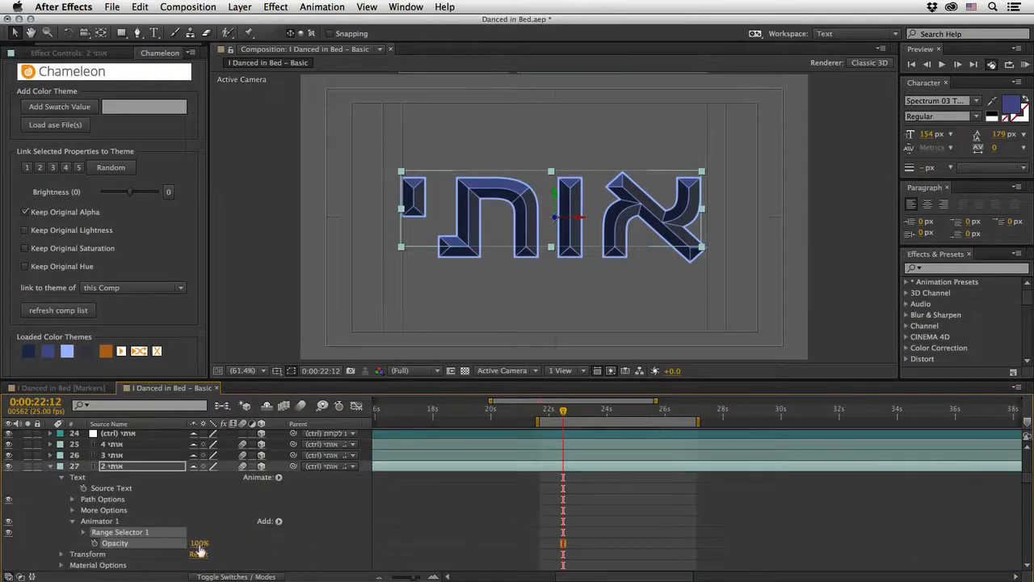
drag(199, 548, 160, 547)
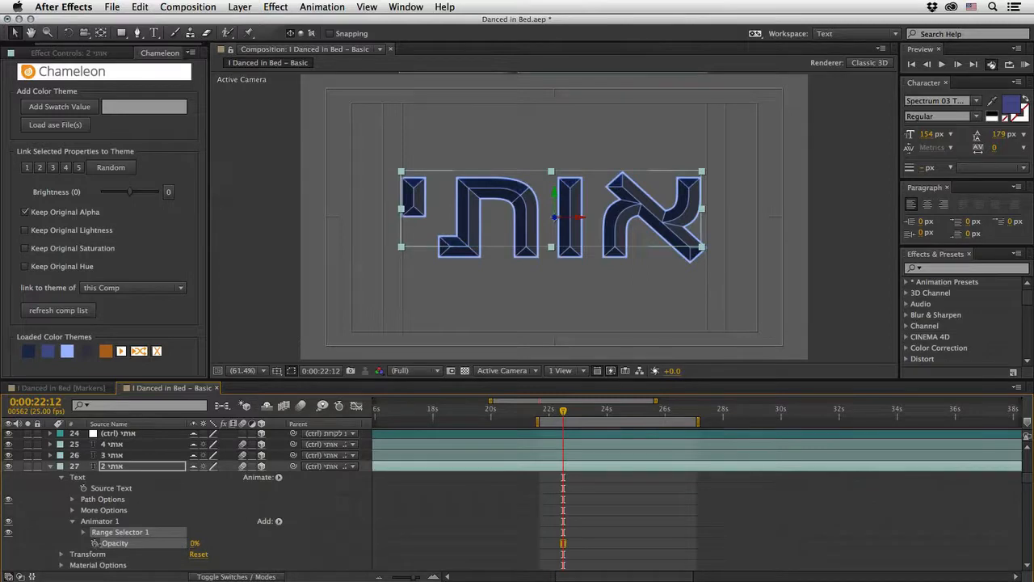
Step: Hide the אותי 3 and אותי 4 layers and keyframe the אותי 2 range selector's End from 100% at 0:00:22:12 to 0% at 0:00:23:07
click(8, 456)
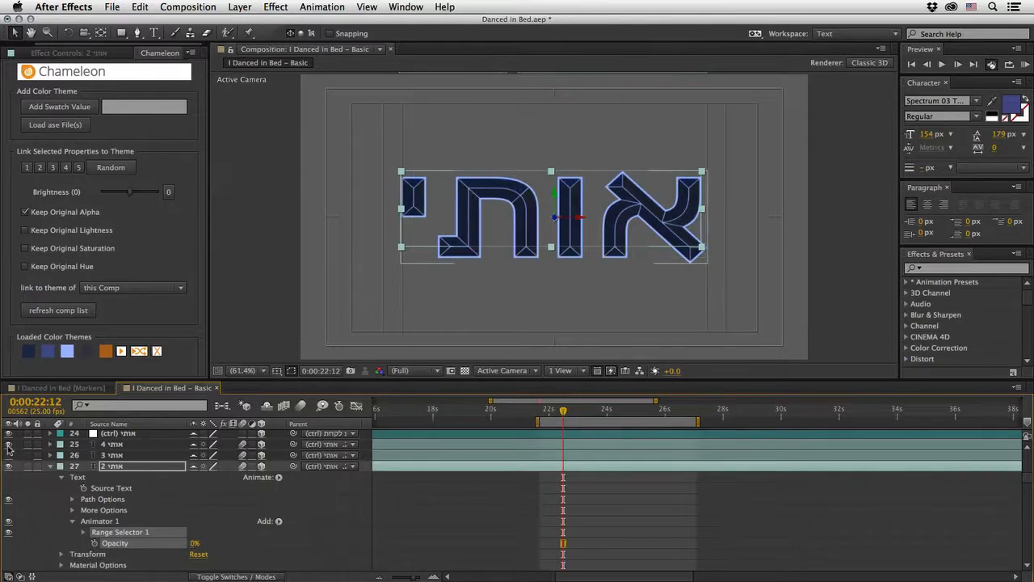
click(8, 445)
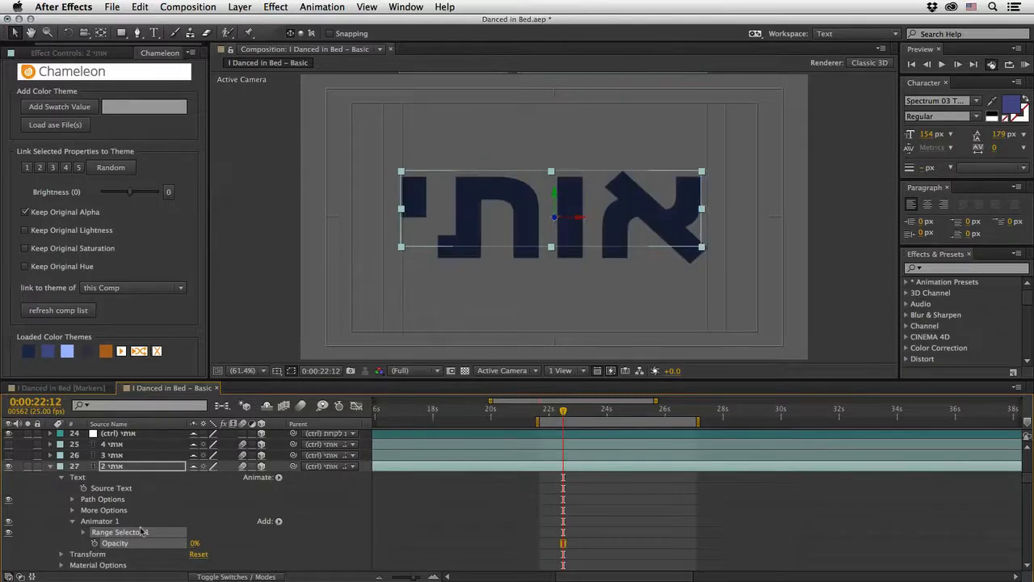
click(84, 533)
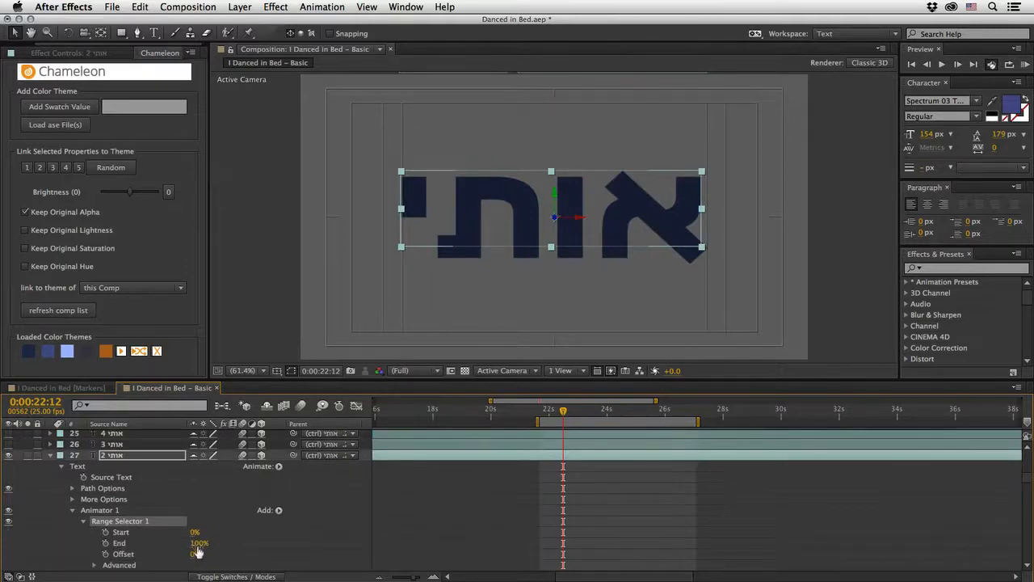
drag(198, 549, 247, 551)
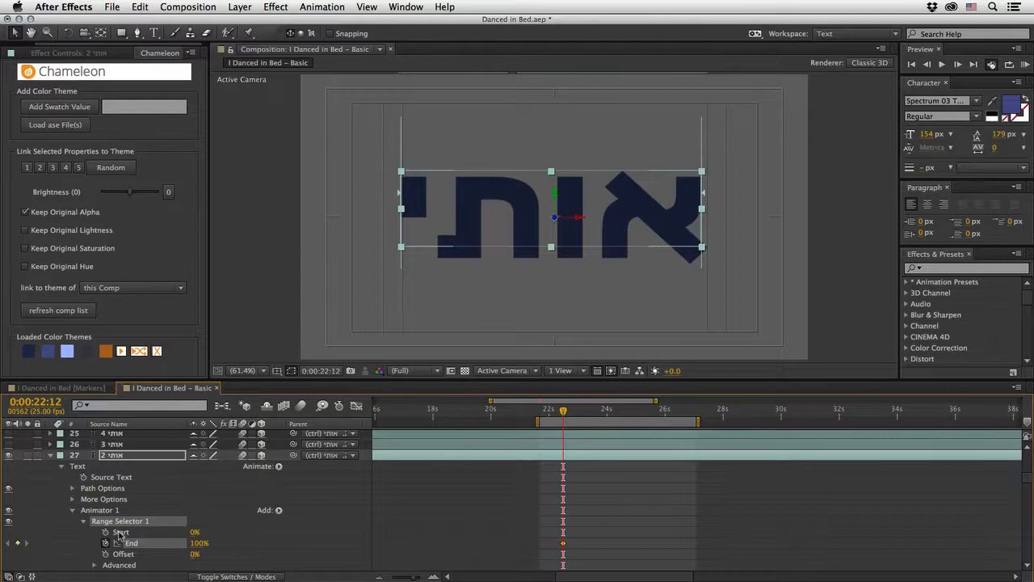
key(space)
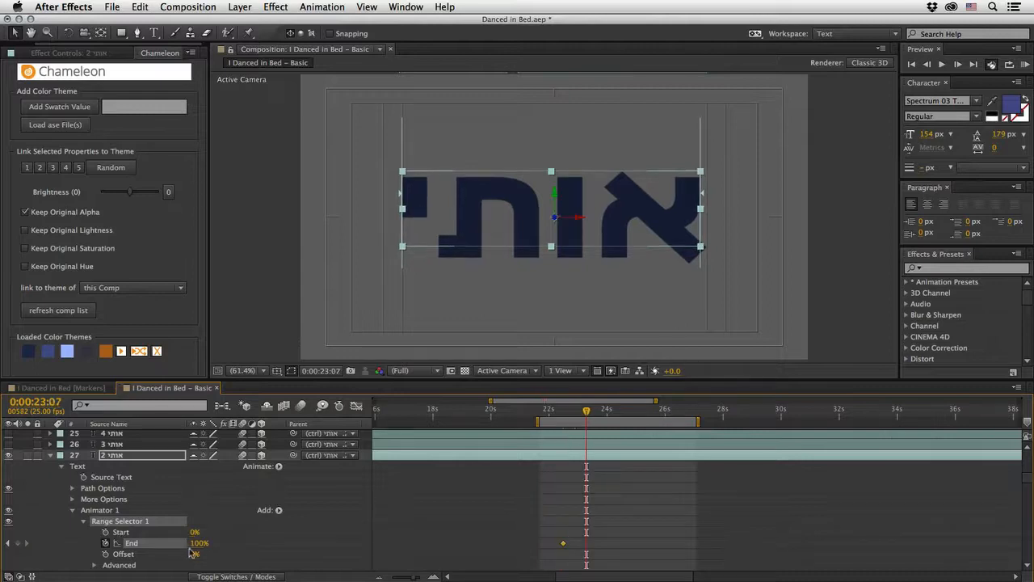
drag(200, 545, 106, 551)
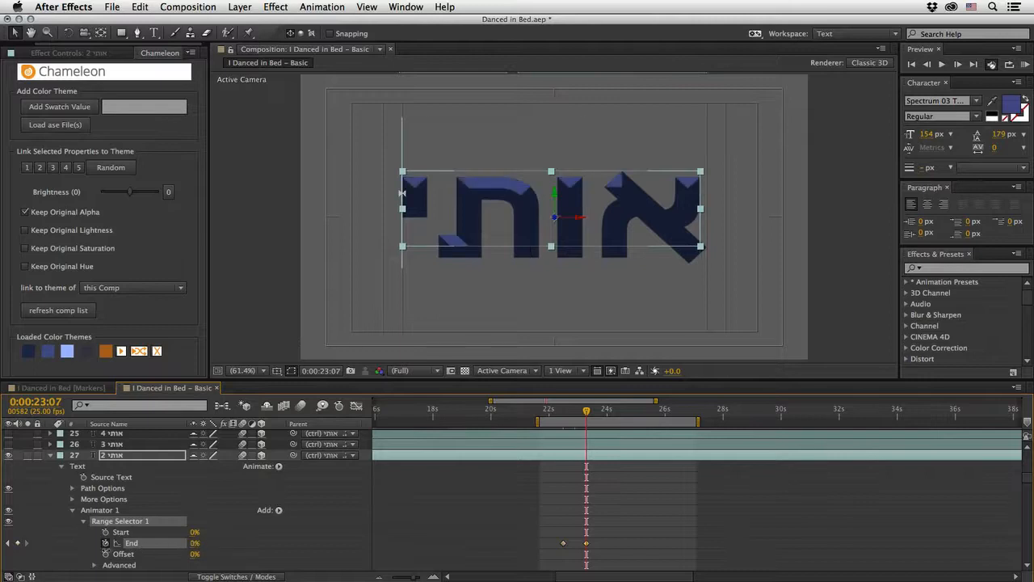
drag(556, 415, 594, 422)
drag(595, 422, 587, 420)
Step: Collapse the אותי 2 layer's text animator and rename it Reveal
click(72, 511)
key(Return)
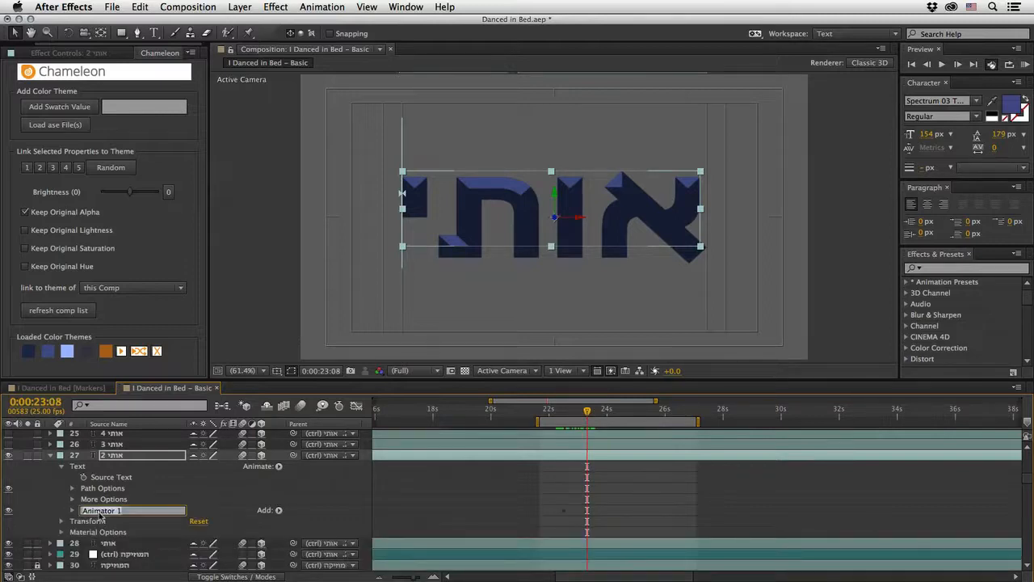
text(Reveal)
key(Return)
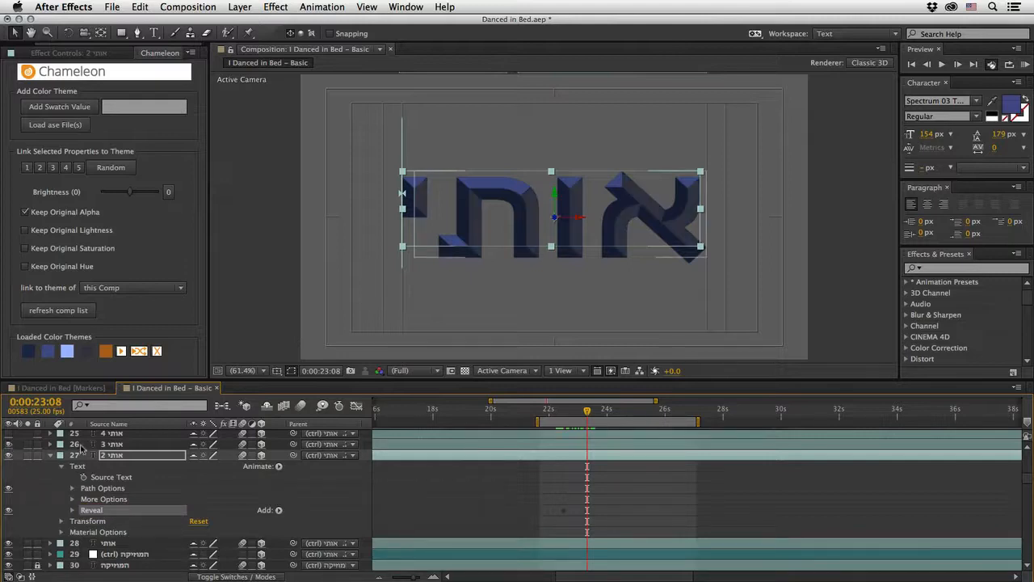
Step: Make the אותי 3 and אותי 4 layers visible again and paste the Reveal animator onto both at 0:00:23:08
scroll(29, 465, up, 2)
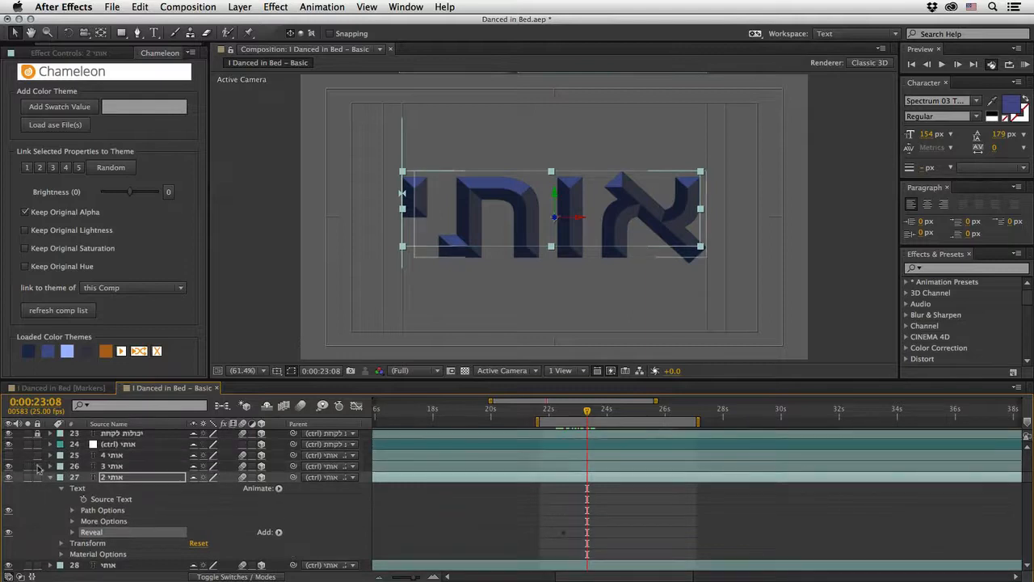
click(112, 466)
shift+click(112, 456)
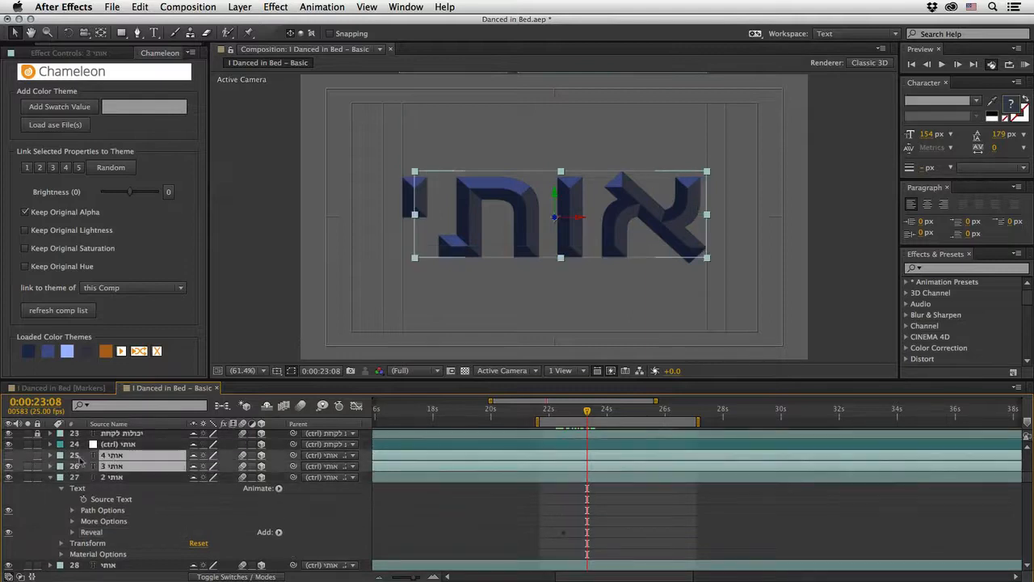
click(9, 457)
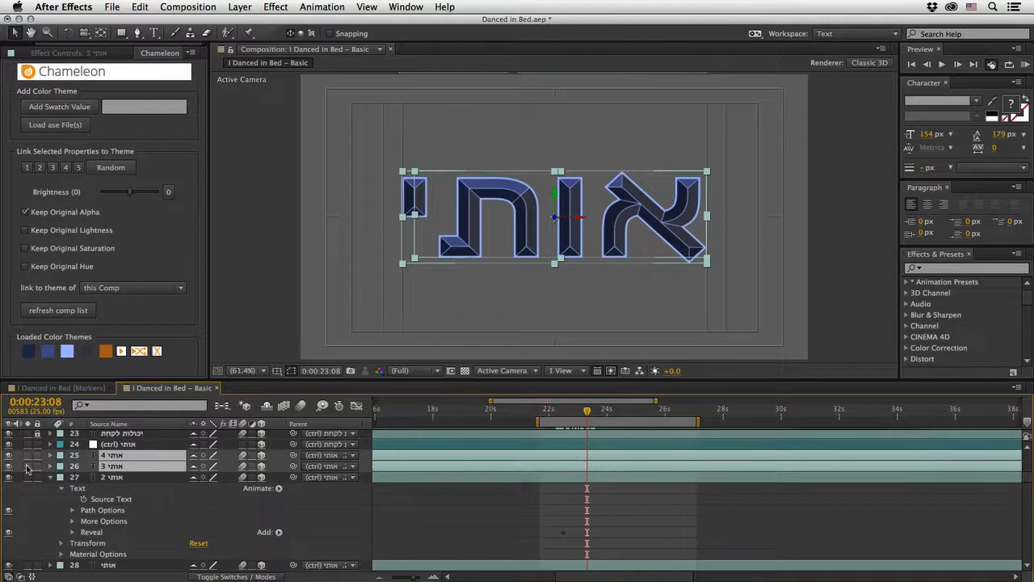
click(580, 537)
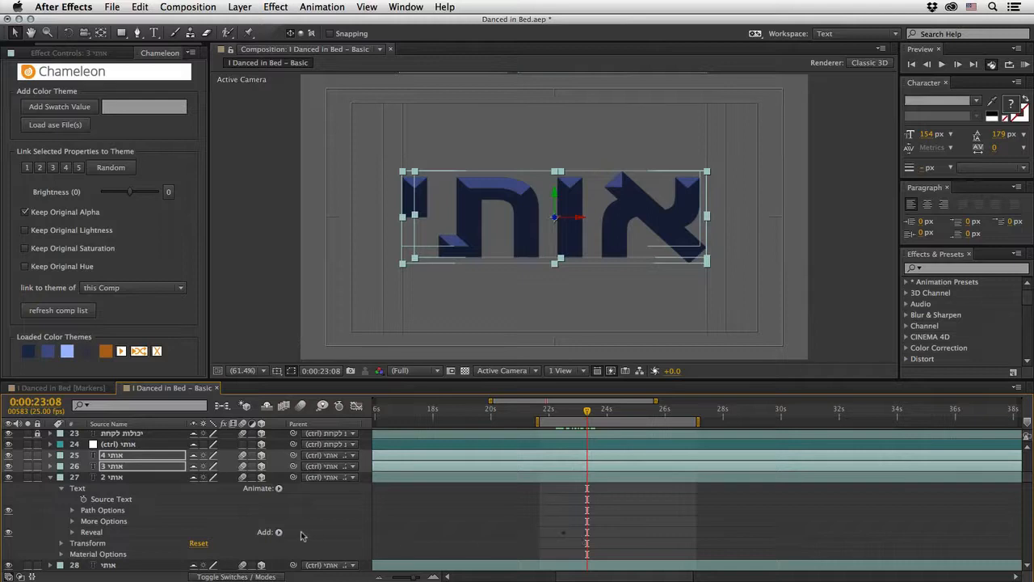
Step: List the animated properties of the אותי 2, 3 and 4 layers, leaving out Scale so only the End keyframes are shown
key(u)
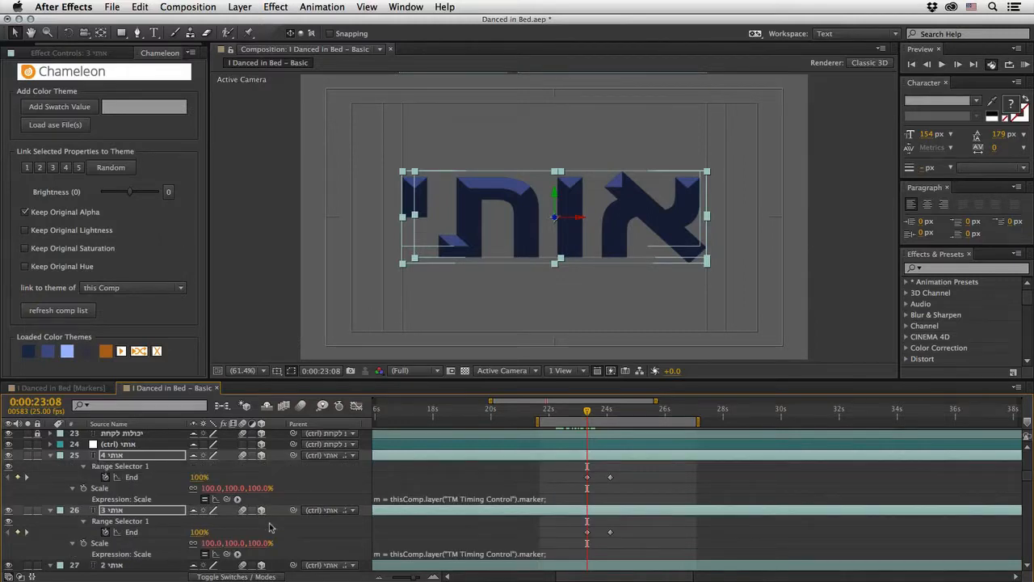
scroll(529, 492, down, 1)
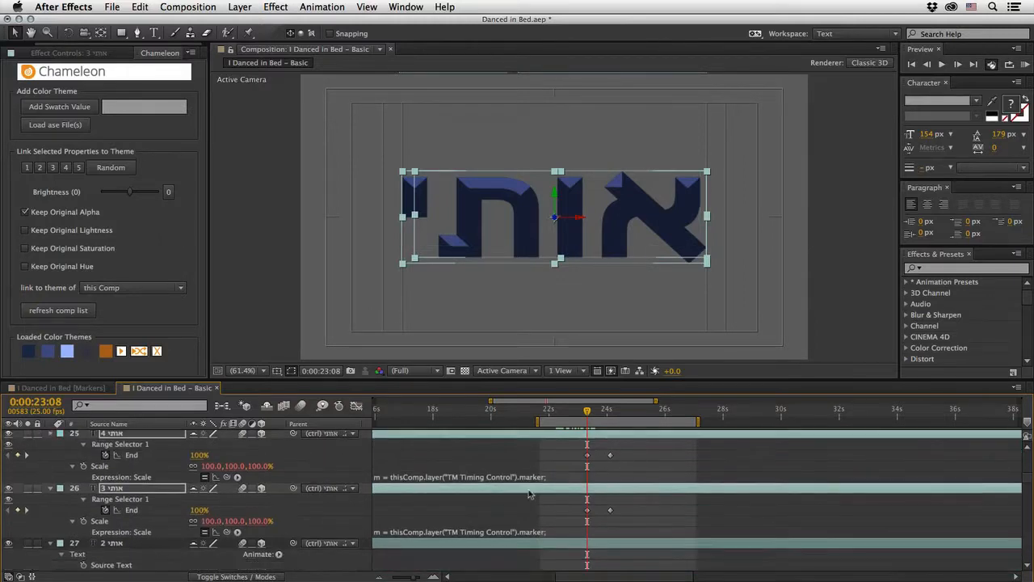
scroll(530, 493, down, 1)
click(114, 535)
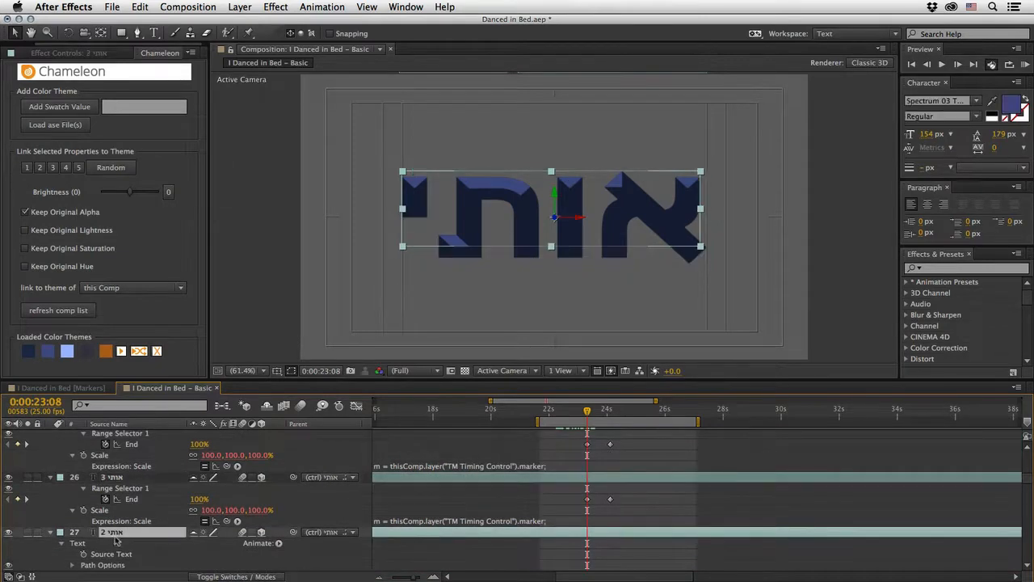
key(u)
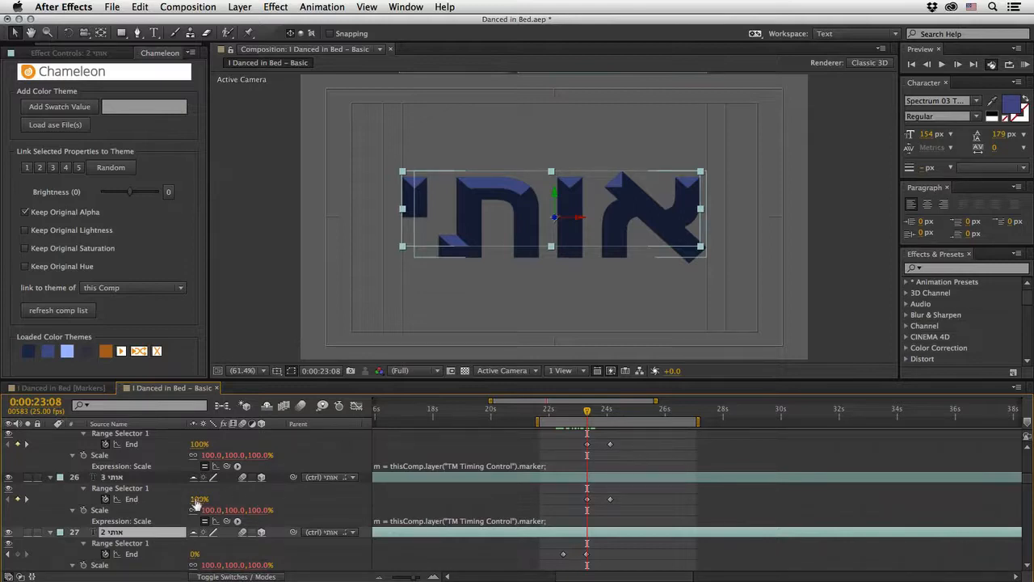
alt+shift+click(99, 457)
alt+shift+click(100, 489)
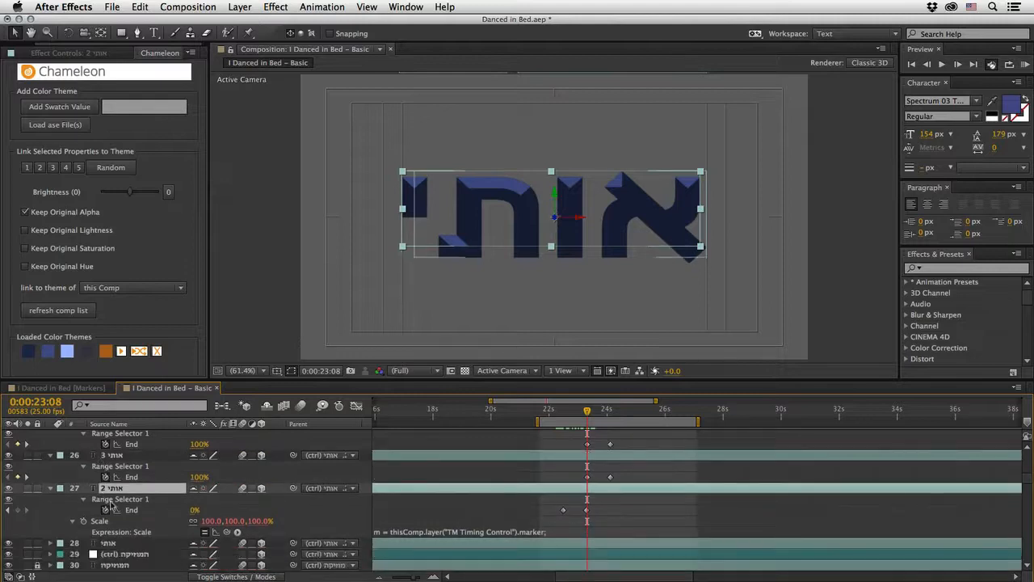
alt+shift+click(97, 522)
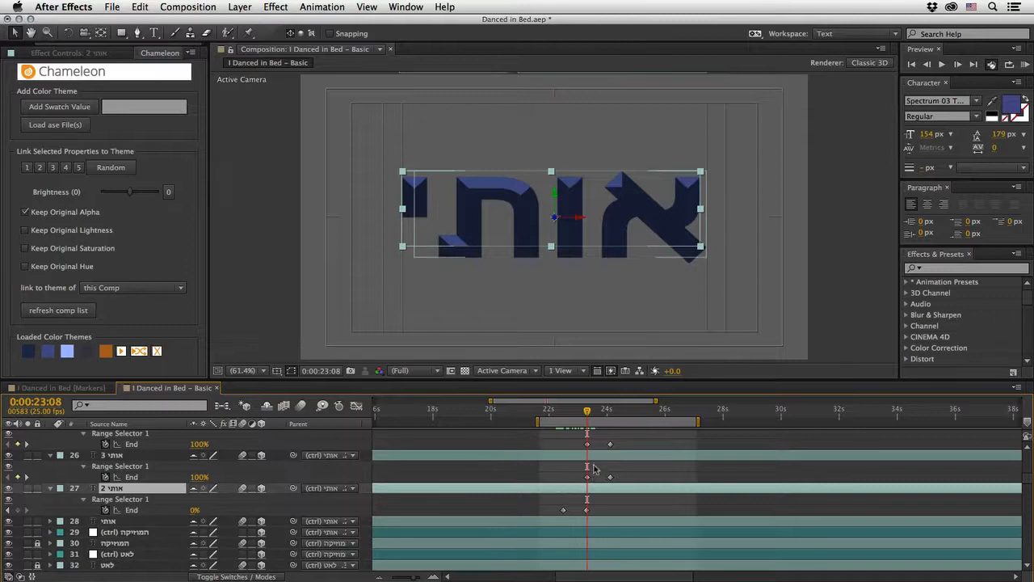
Step: Shift both End keyframes of the אותי 4 layer to start just after the אותי 3 reveal ends, and scrub through the sequence
click(610, 443)
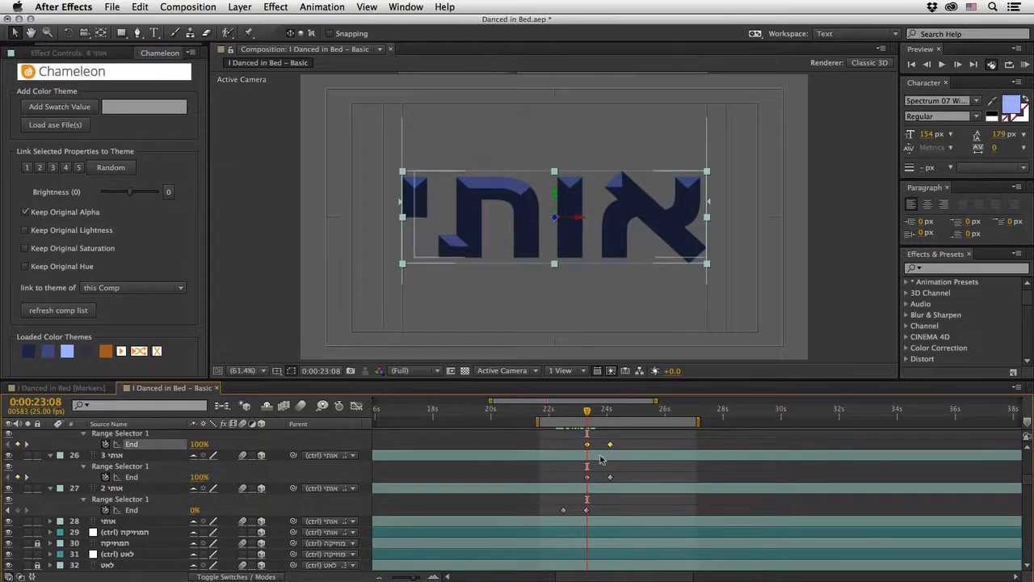
drag(587, 445, 613, 449)
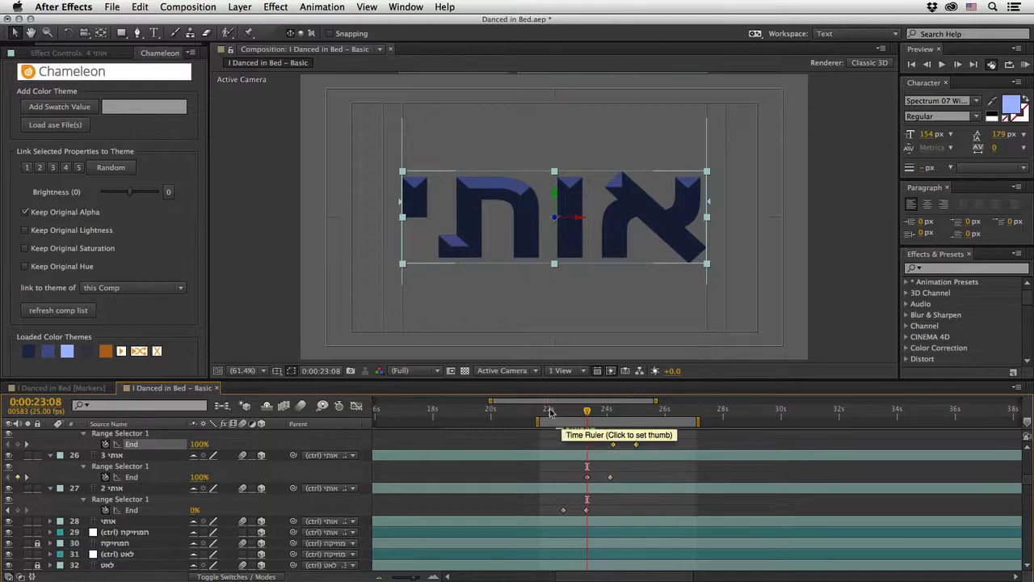
drag(549, 414, 641, 424)
Step: Change the אותי 4 layer's font to Spectrum 10 Outline AAA
scroll(130, 446, up, 2)
click(128, 445)
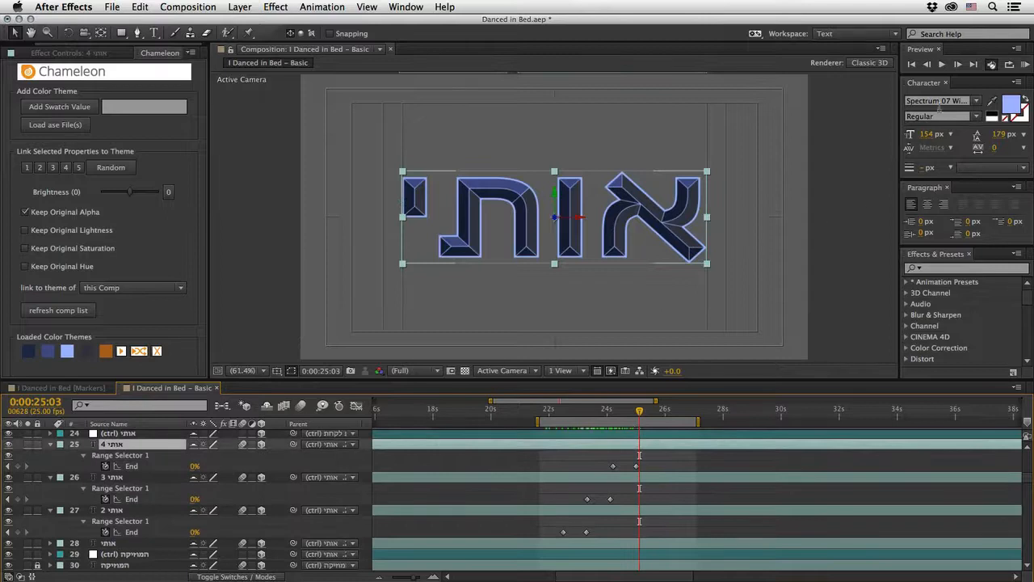
click(977, 101)
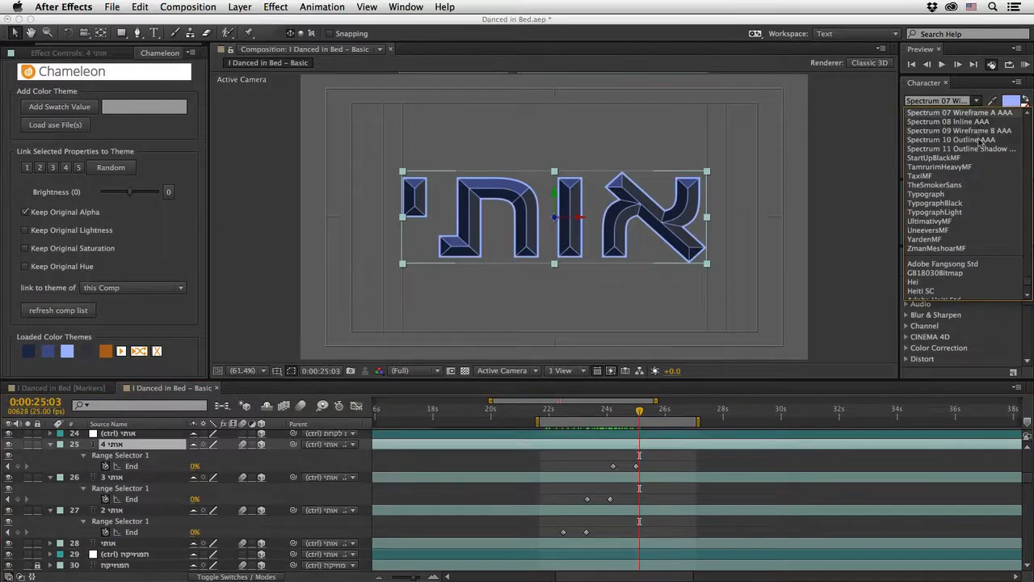
click(981, 140)
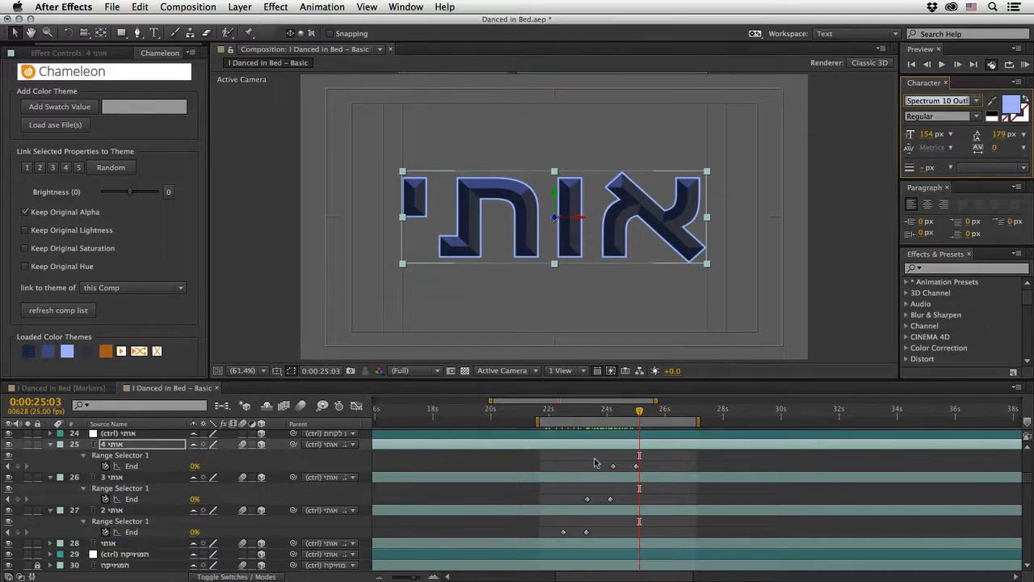
Step: Apply Easy Ease to all End keyframes of the אותי 2, 3 and 4 layers and preview the staggered reveal
drag(557, 465, 654, 532)
key(F9)
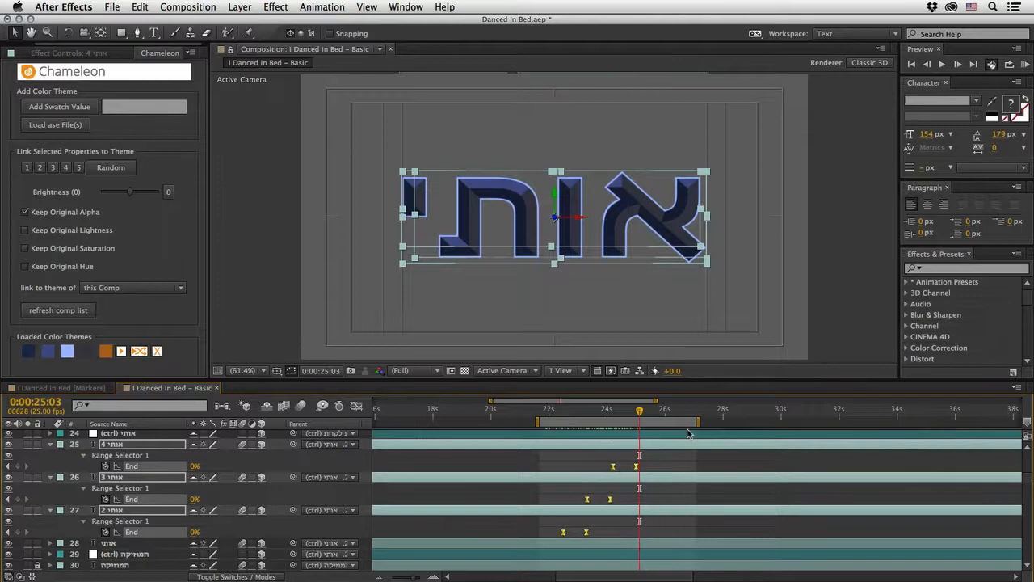
key(KP_0)
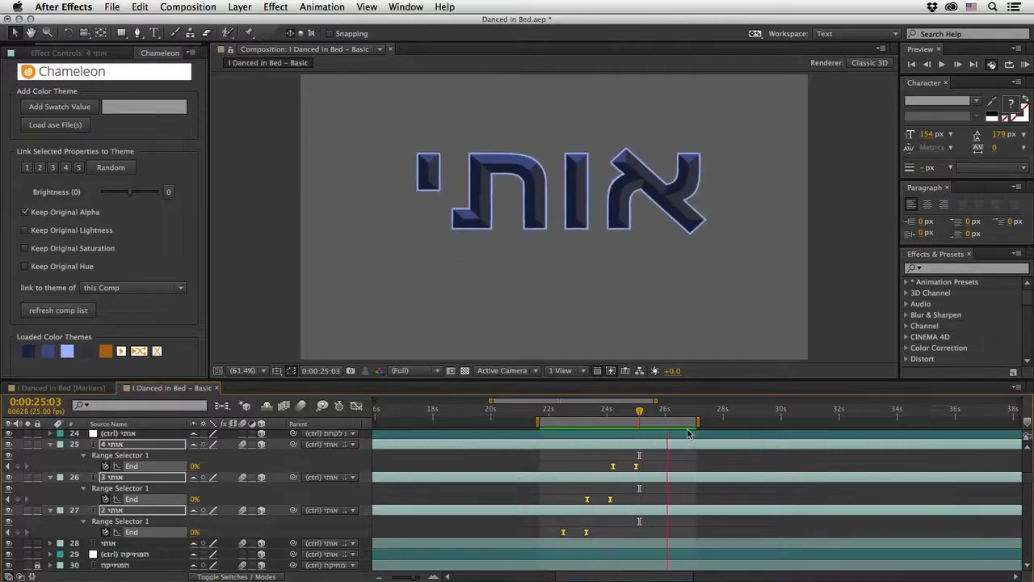
key(space)
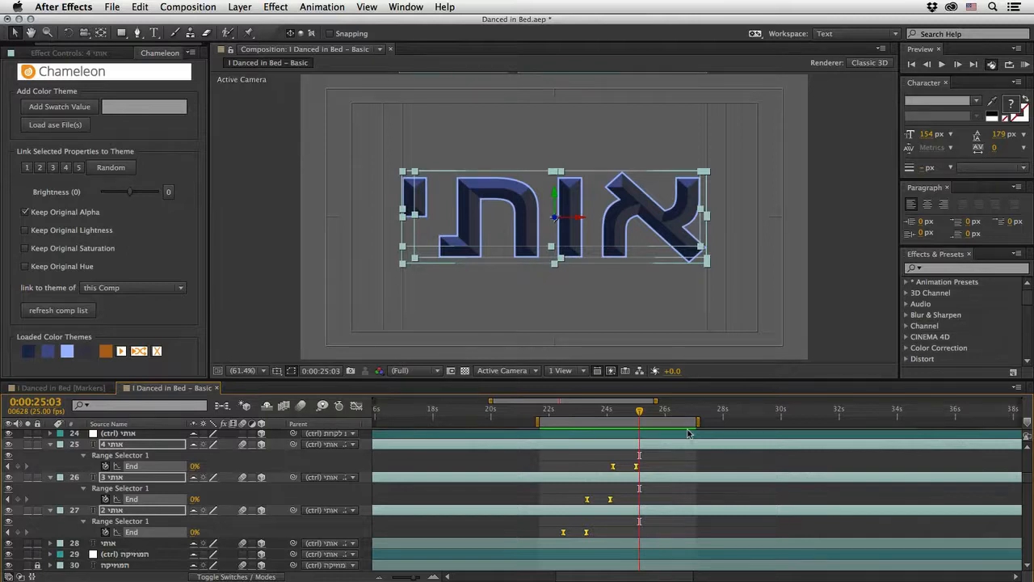
Step: Collapse the properties of the אותי 2, 3 and 4 layers and select the אותי (ctrl) layer
click(49, 445)
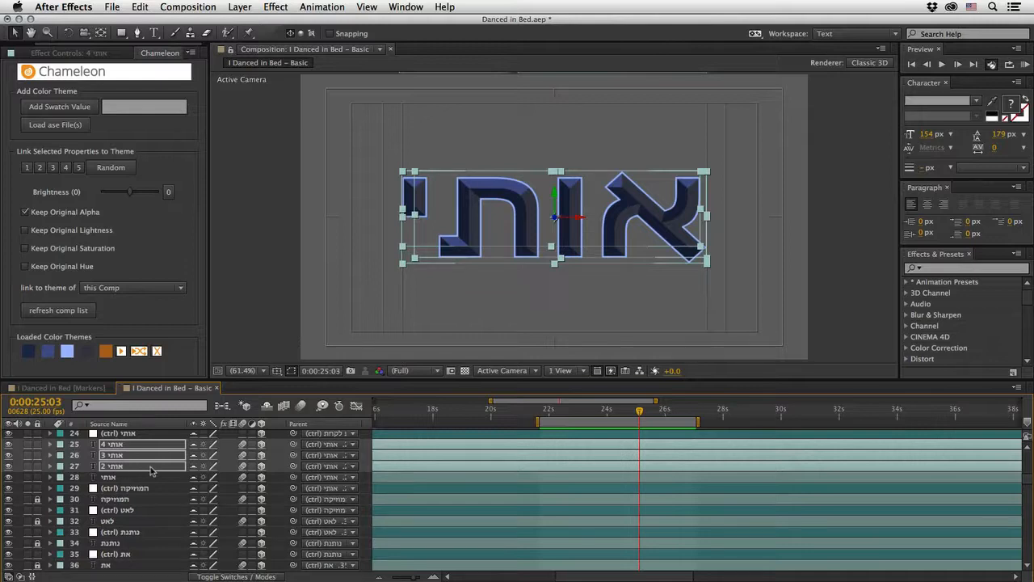
scroll(123, 467, up, 2)
click(119, 457)
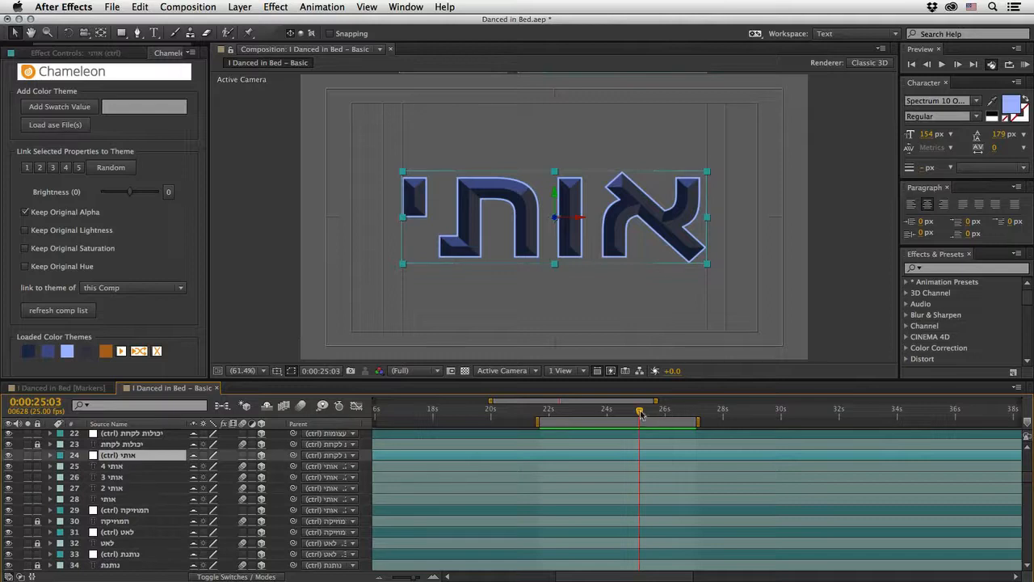
Step: Preview the אותי reveal and move the current time to 0:00:41:18, where כל החדר is framed
drag(640, 412, 595, 419)
key(space)
scroll(1026, 464, up, 7)
drag(658, 408, 902, 422)
drag(619, 577, 715, 576)
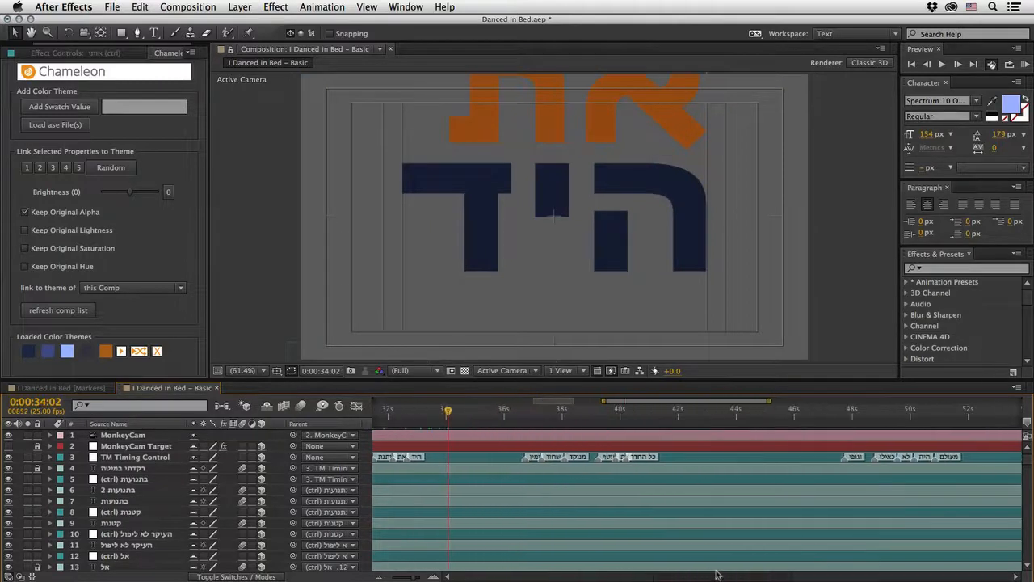
click(631, 416)
drag(631, 417, 671, 461)
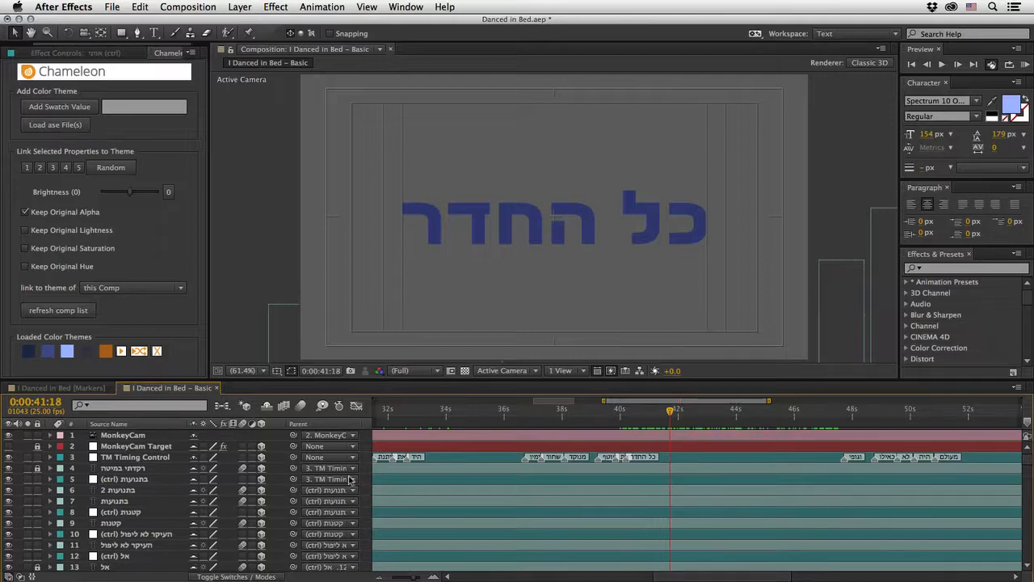
Step: Find the כל החדר text layer below its control null and apply the Liquify effect to it
click(485, 221)
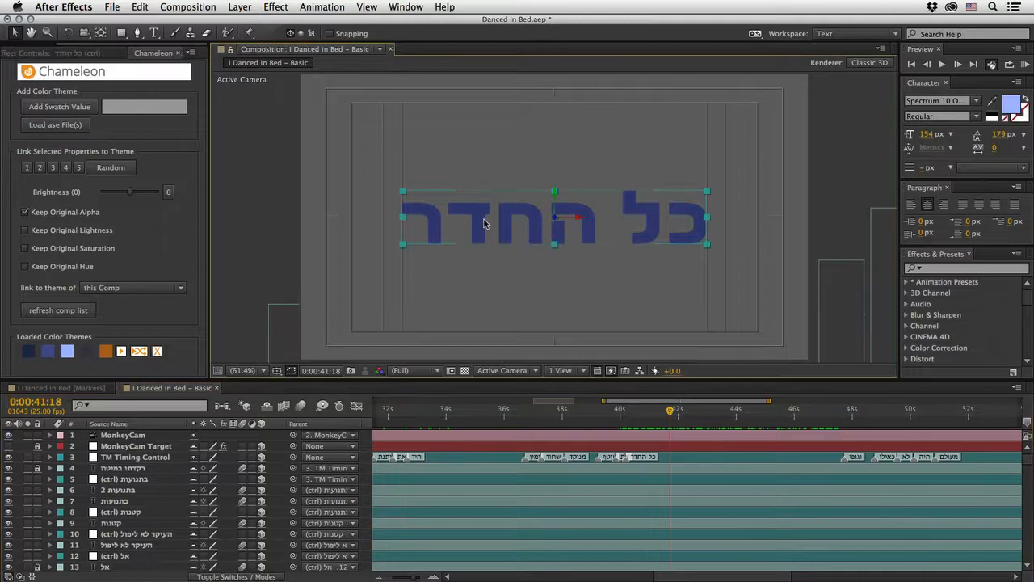
scroll(197, 501, down, 5)
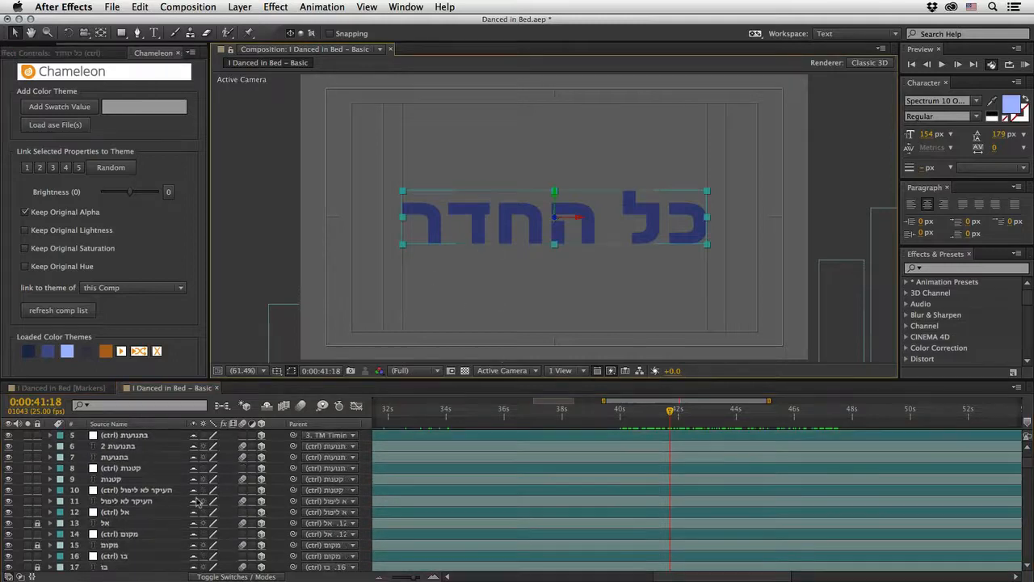
scroll(197, 502, down, 8)
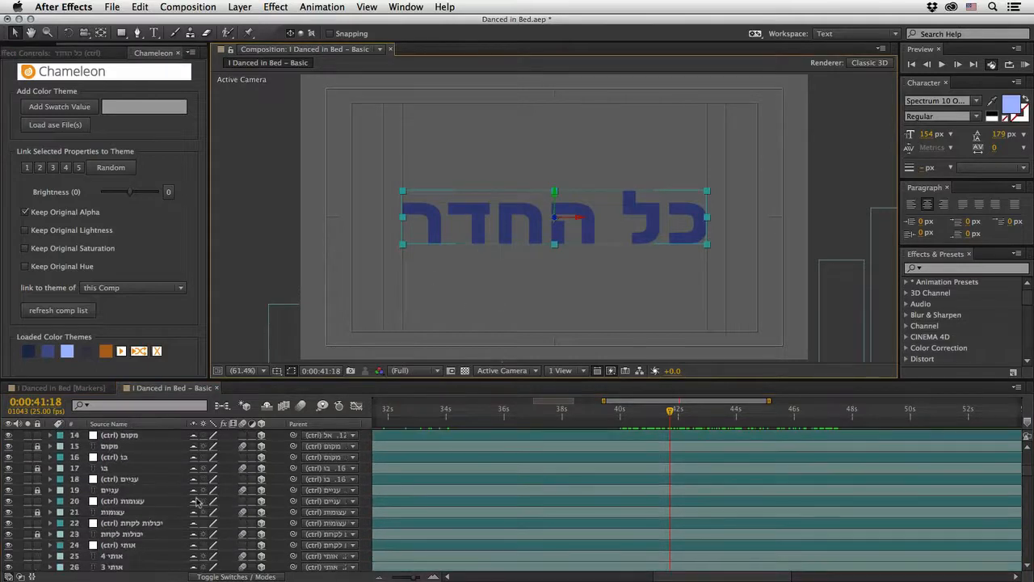
scroll(197, 501, down, 7)
scroll(196, 501, down, 6)
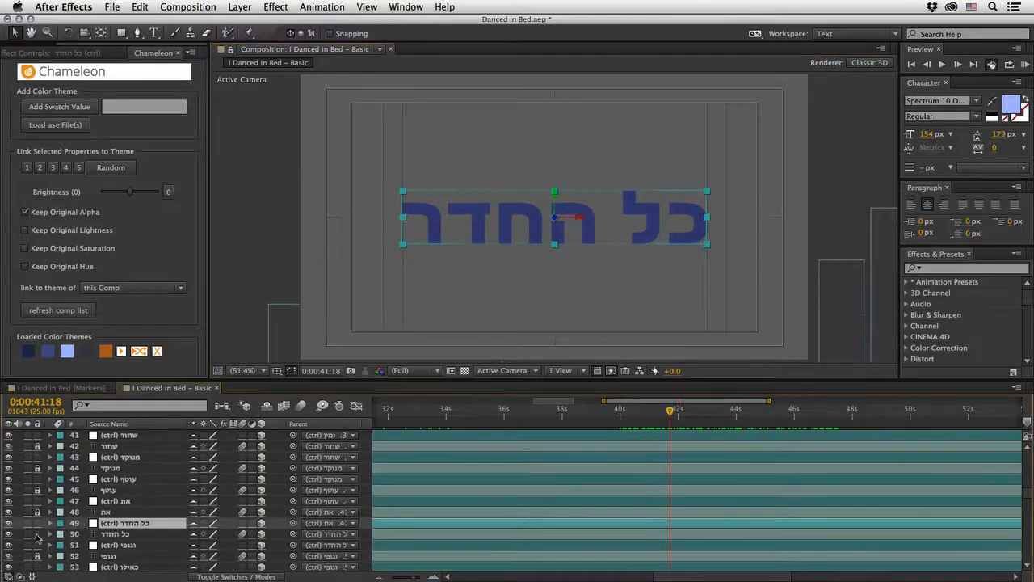
click(109, 535)
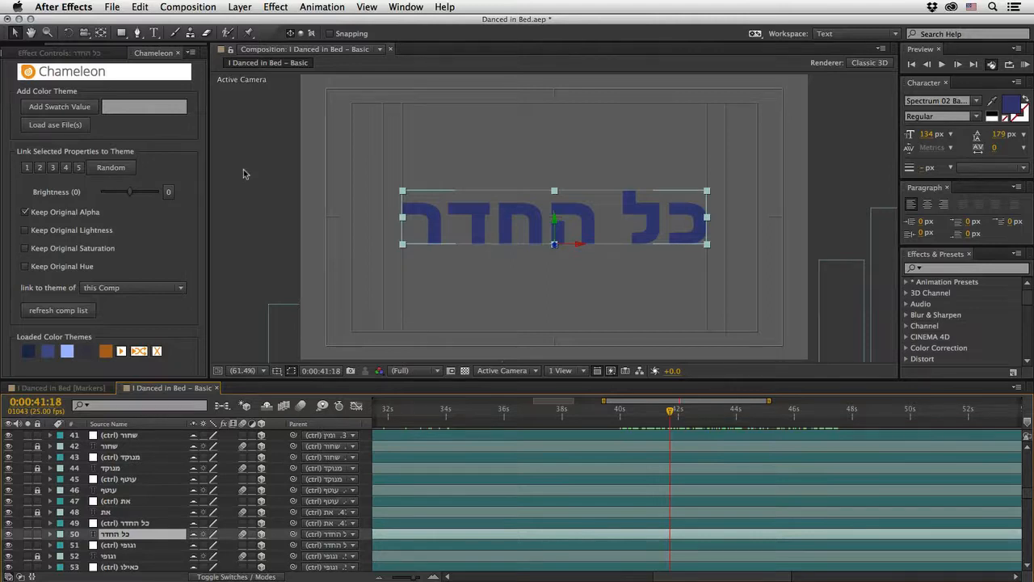
click(943, 273)
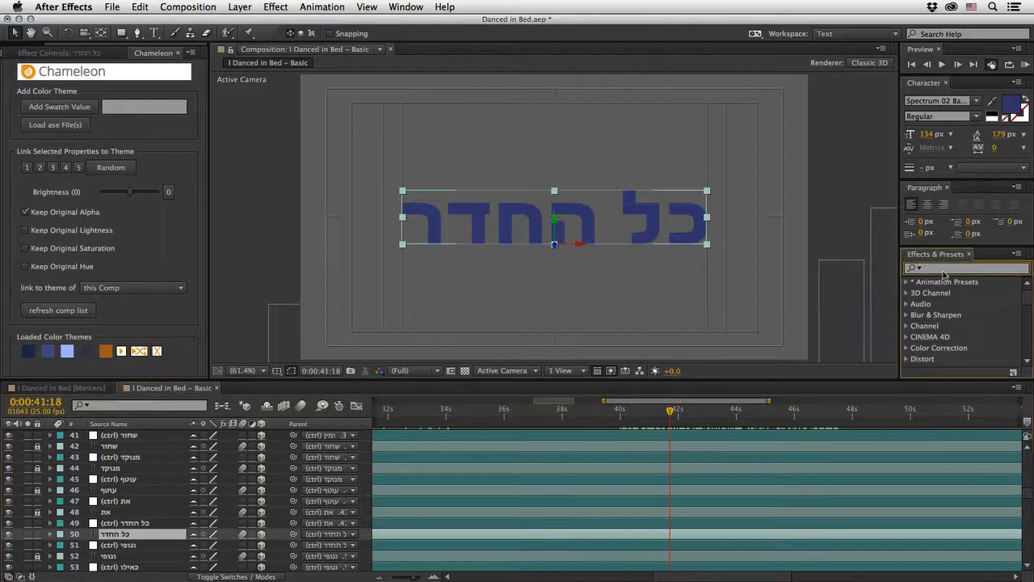
text(liq)
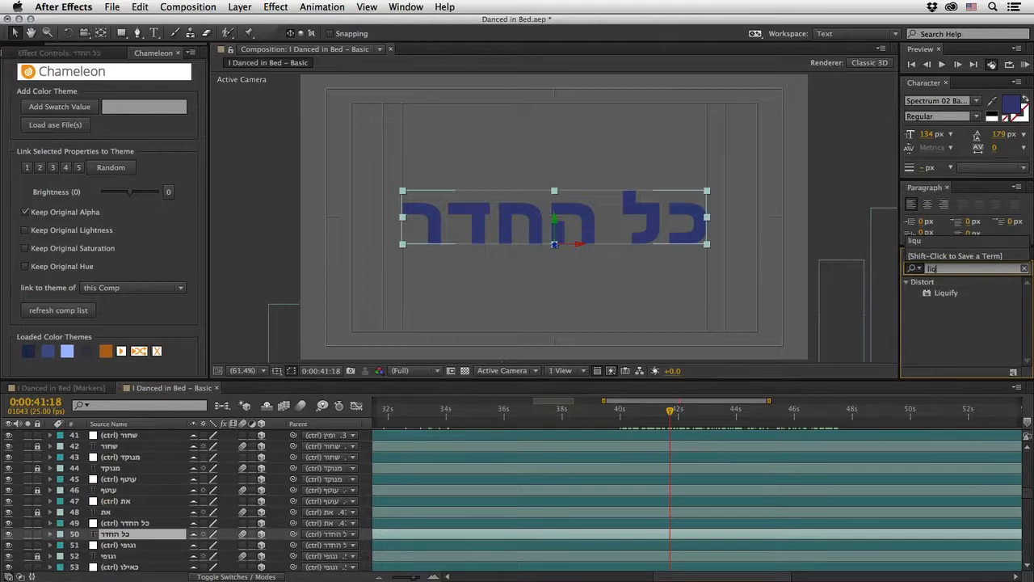
click(944, 295)
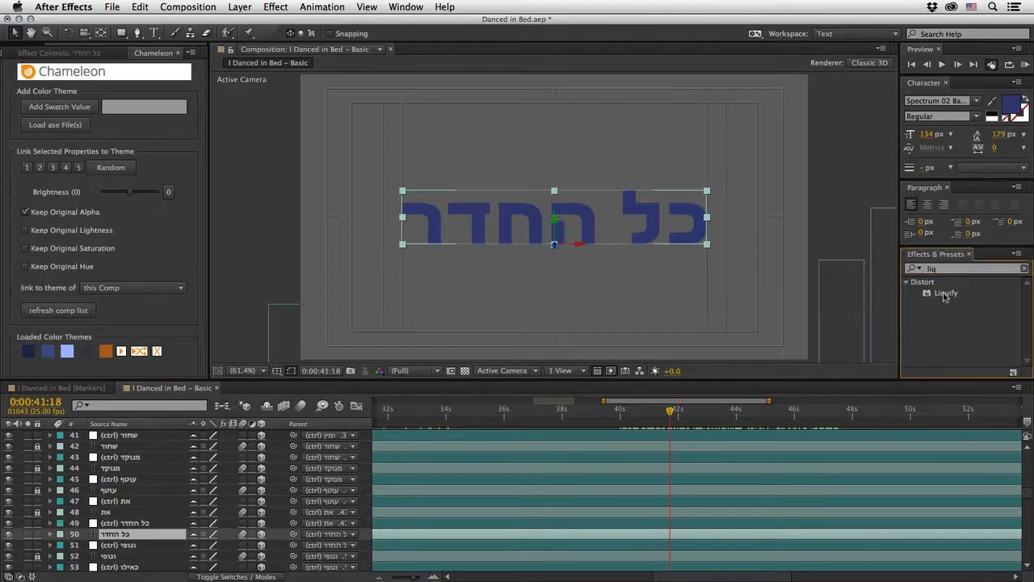
double_click(946, 294)
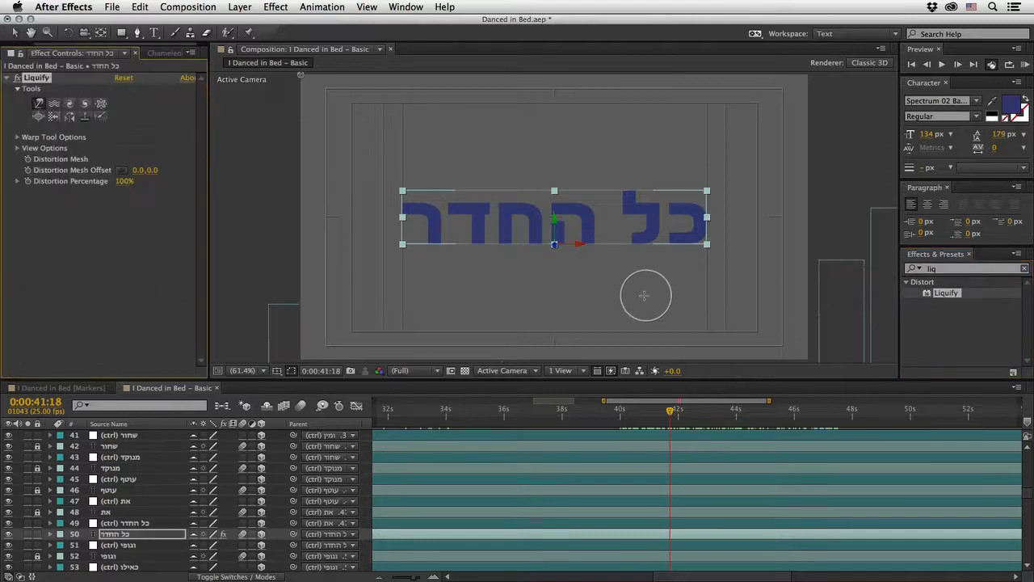
Step: With a smaller Liquify warp brush, stretch the ל upward, ר leftward and ד downward into points, and set Distortion Percentage to 124%
mouse_move(576, 284)
mouse_down()
mouse_move(552, 308)
mouse_move(554, 289)
mouse_move(567, 289)
mouse_move(555, 287)
mouse_move(586, 289)
mouse_move(558, 288)
mouse_up()
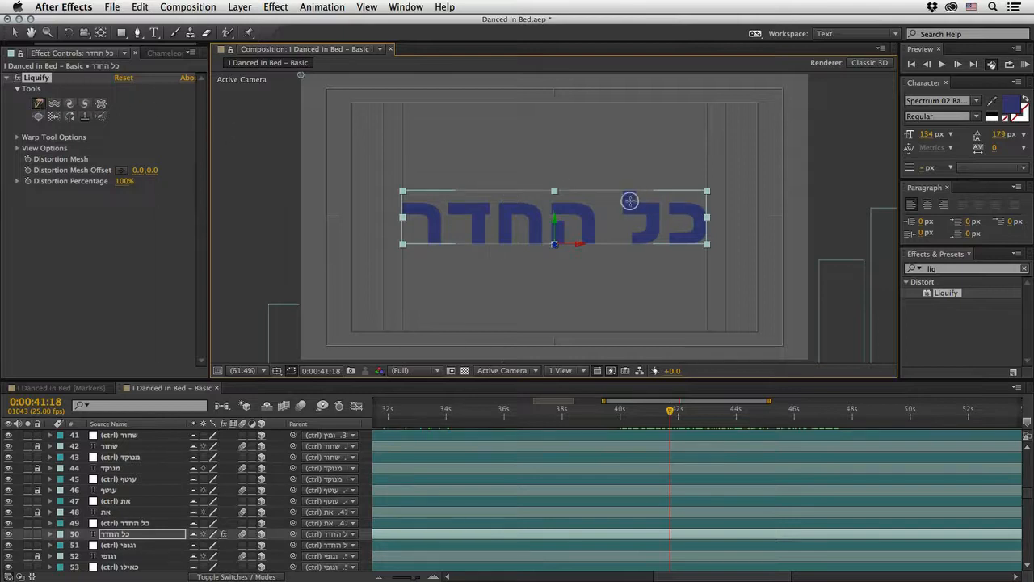
drag(628, 199, 626, 148)
drag(408, 209, 363, 208)
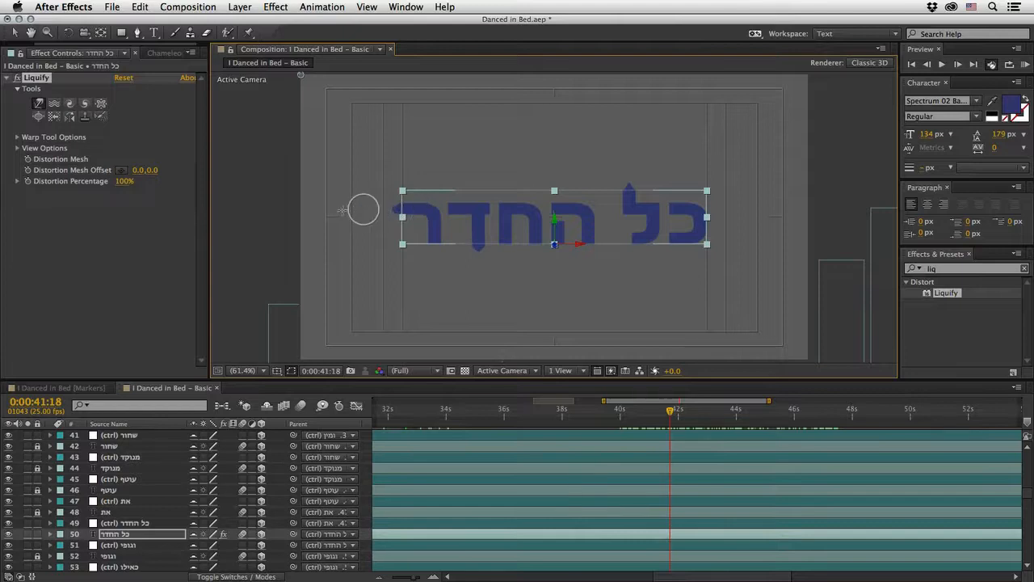
drag(409, 211, 351, 210)
drag(476, 232, 479, 277)
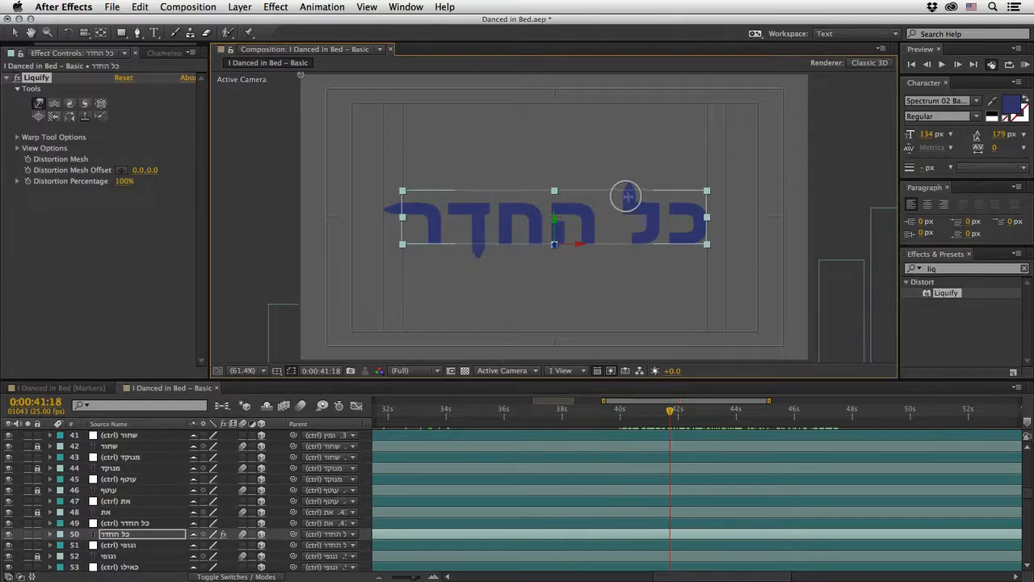
drag(630, 195, 631, 139)
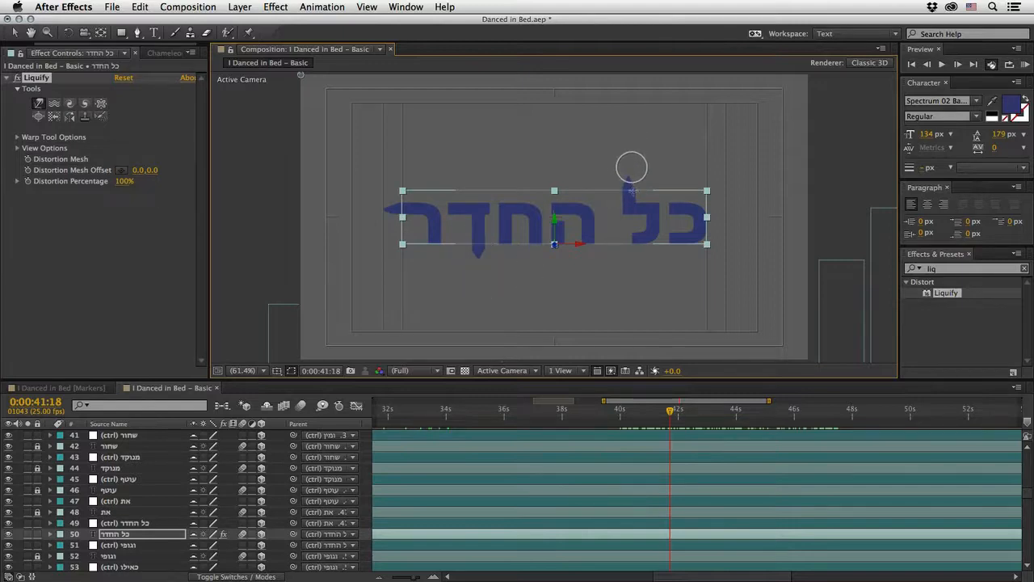
mouse_move(631, 196)
mouse_down()
mouse_move(628, 143)
mouse_move(630, 162)
mouse_up()
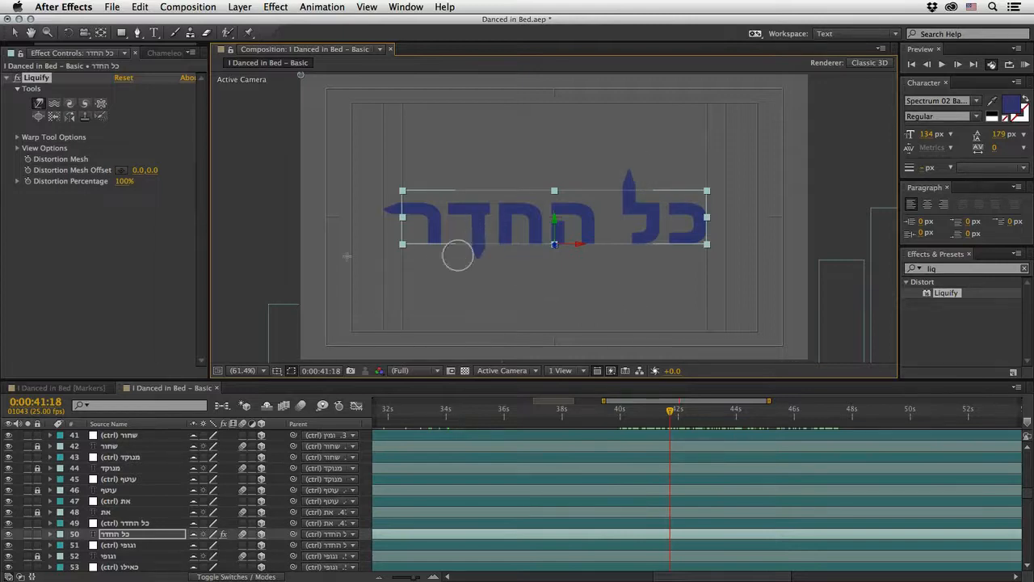
drag(122, 182, 123, 181)
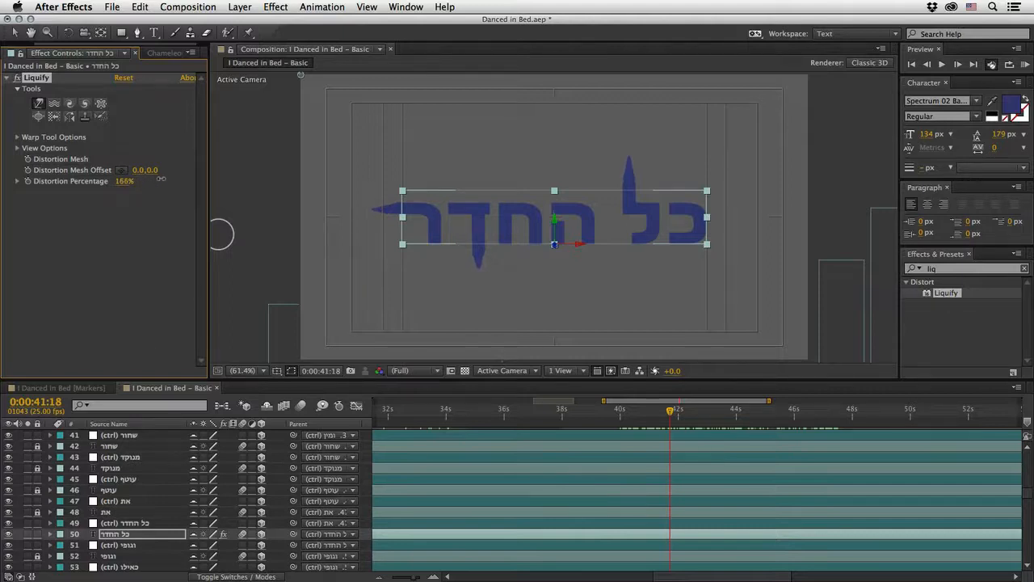
mouse_move(147, 181)
mouse_down()
mouse_move(97, 187)
mouse_move(131, 185)
mouse_up()
Step: Find the Distort Transform effect and apply it to the כל החדר text layer
click(914, 272)
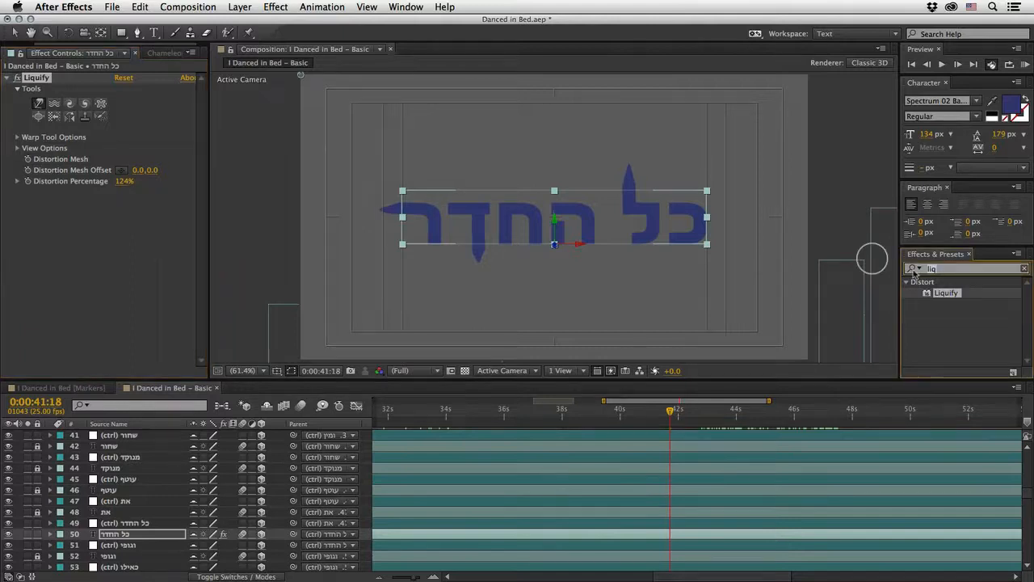
text(trans)
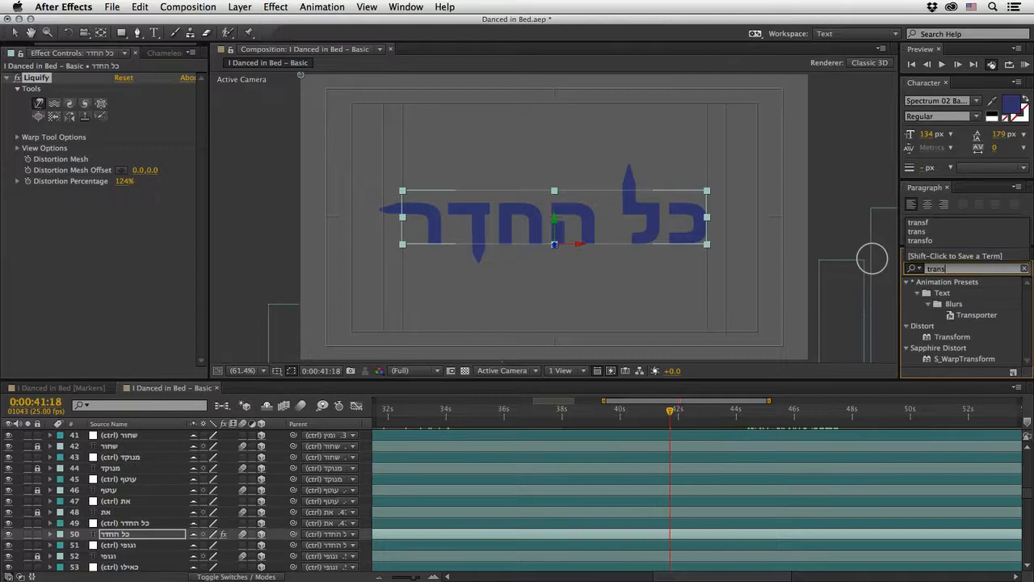
click(908, 281)
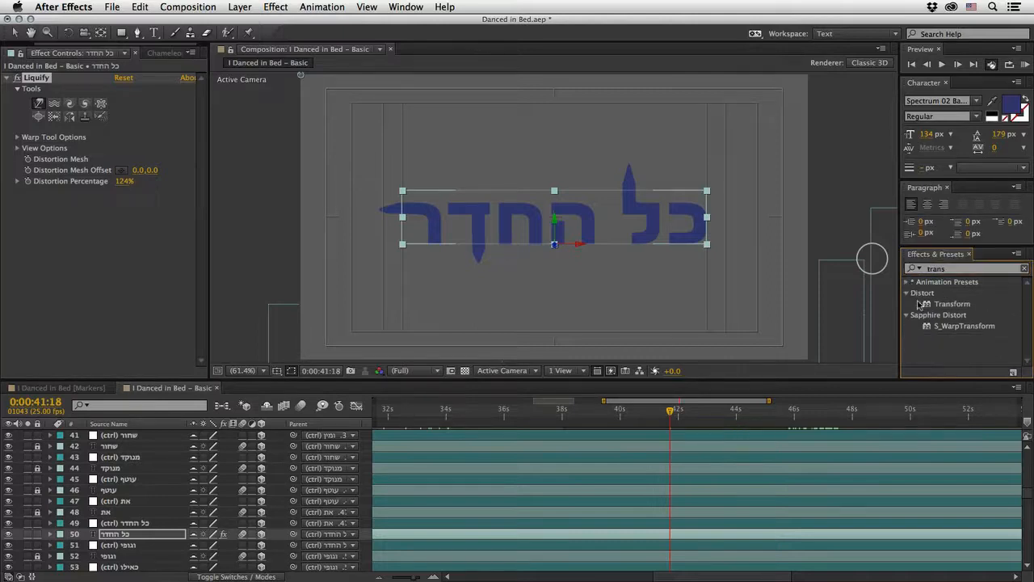
click(908, 314)
click(930, 303)
drag(930, 305, 421, 271)
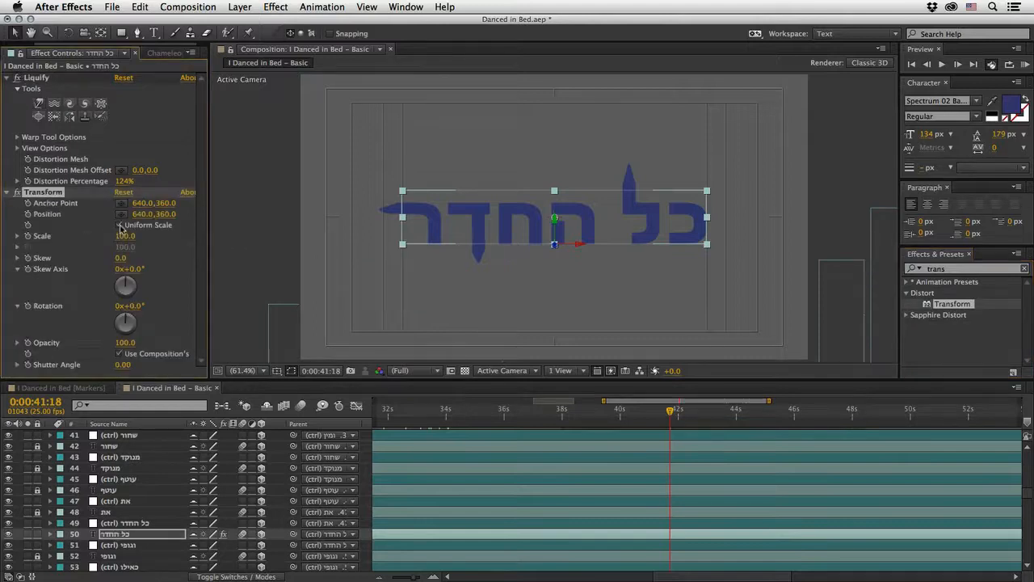
Step: Disable Uniform Scale, set Scale Height to 185 and Skew to 20, save, and set the Liquify Distortion Percentage to 116%
click(119, 225)
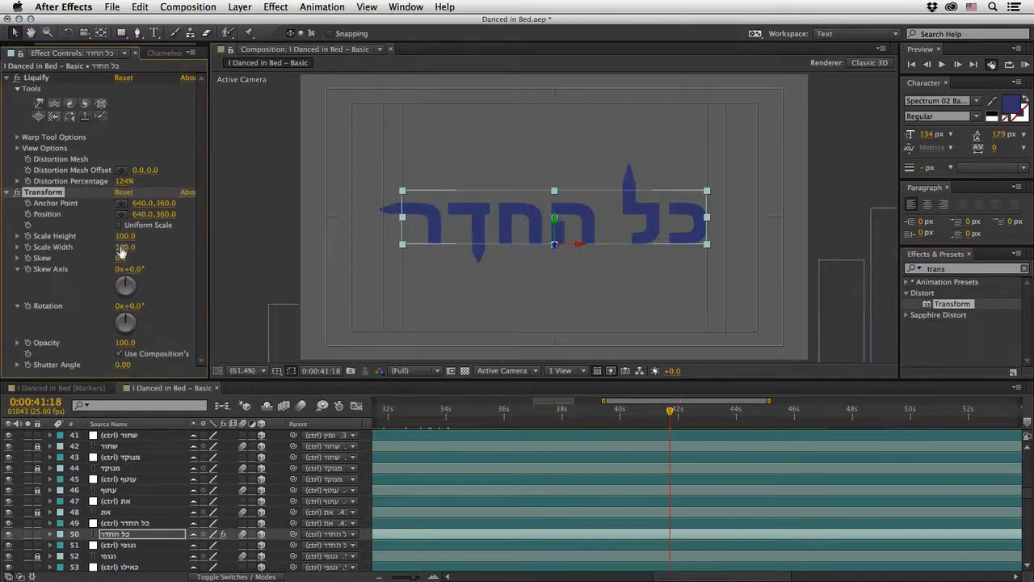
drag(127, 236, 176, 235)
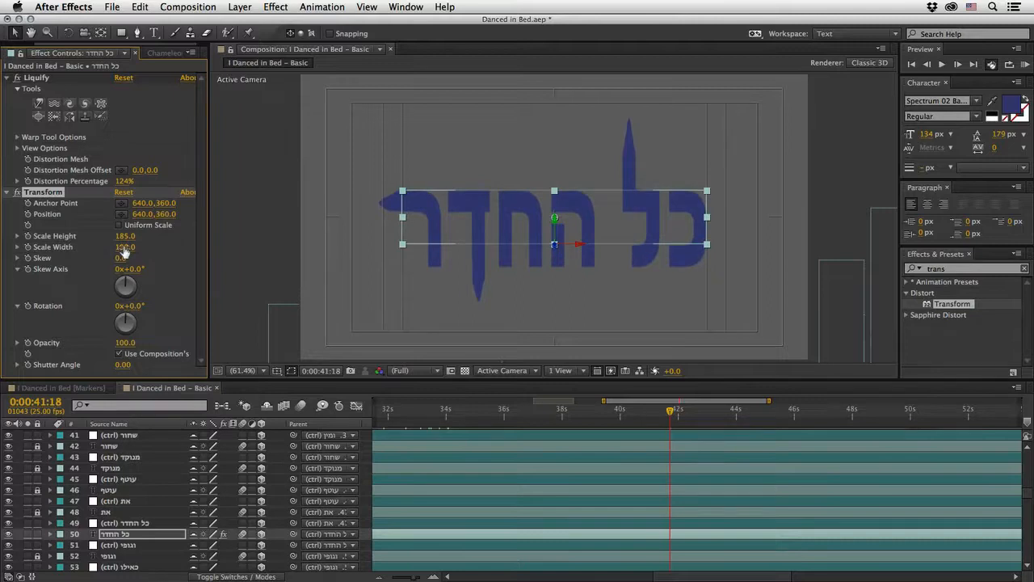
key(super+s)
drag(121, 259, 132, 257)
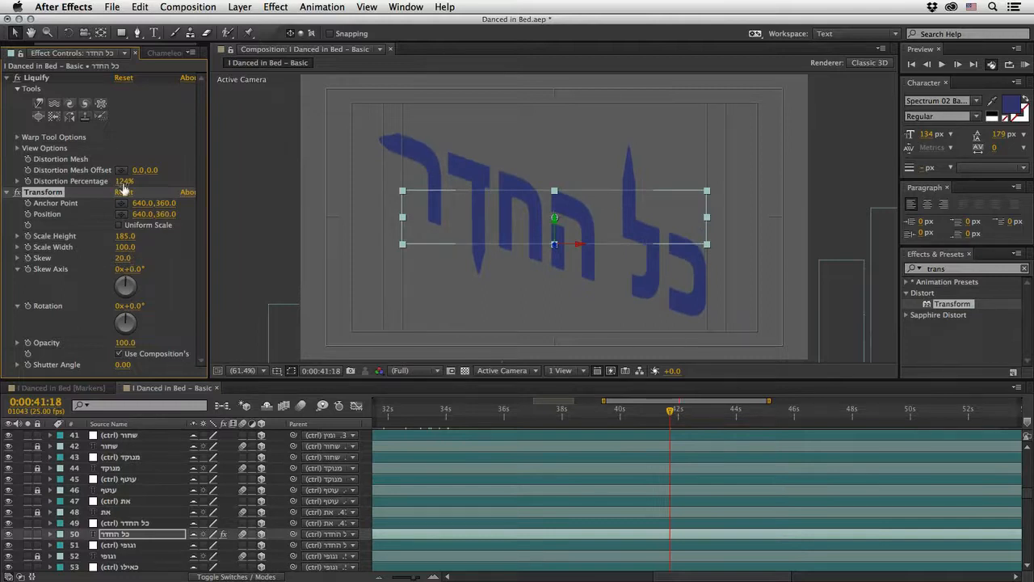
mouse_move(124, 185)
mouse_down()
mouse_move(68, 186)
mouse_move(121, 187)
mouse_up()
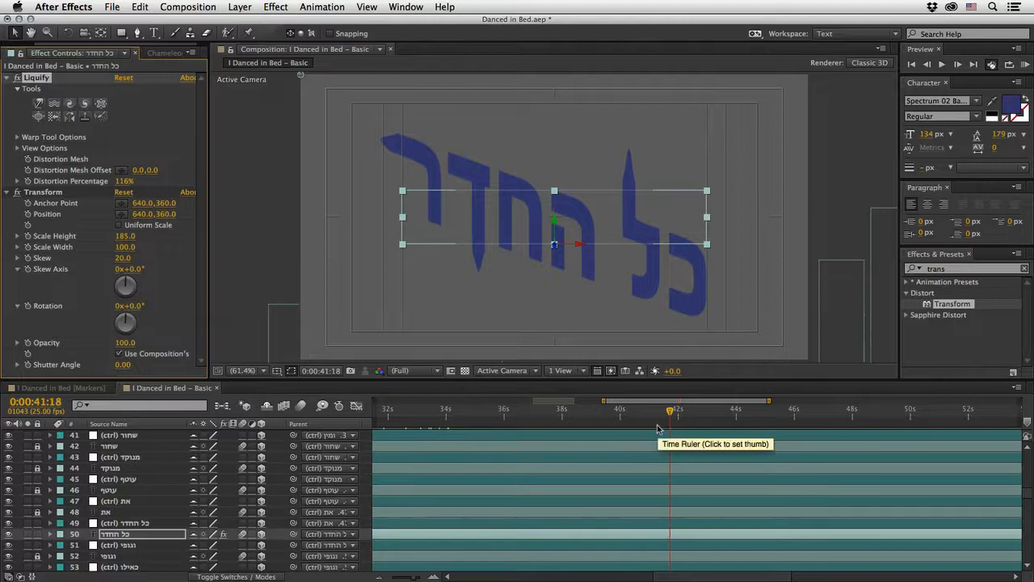
Step: Show the whole composition duration in the timeline and move the current time to 0:01:18:14, on the last לזוז
drag(1029, 496, 1029, 511)
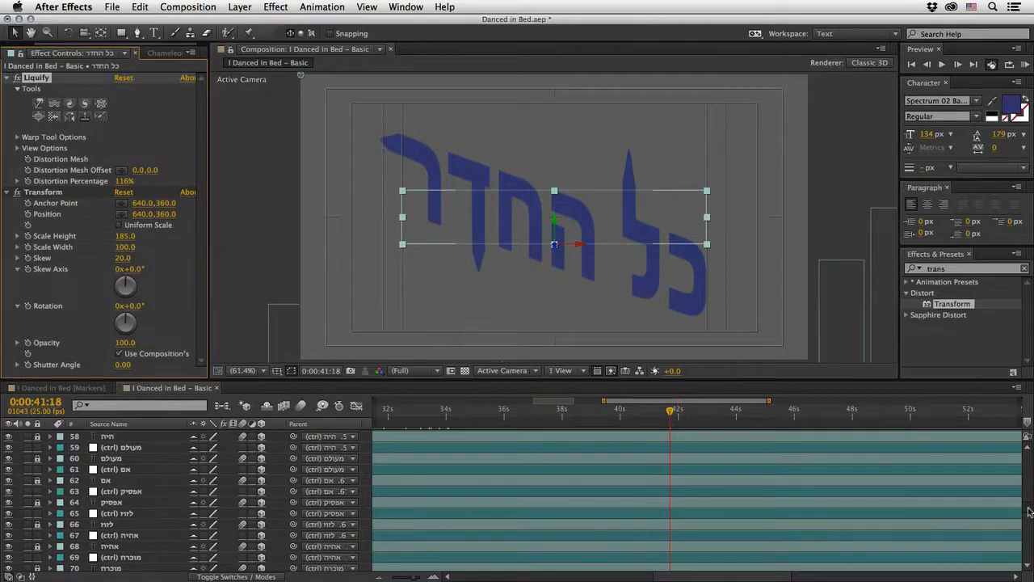
drag(671, 413, 997, 428)
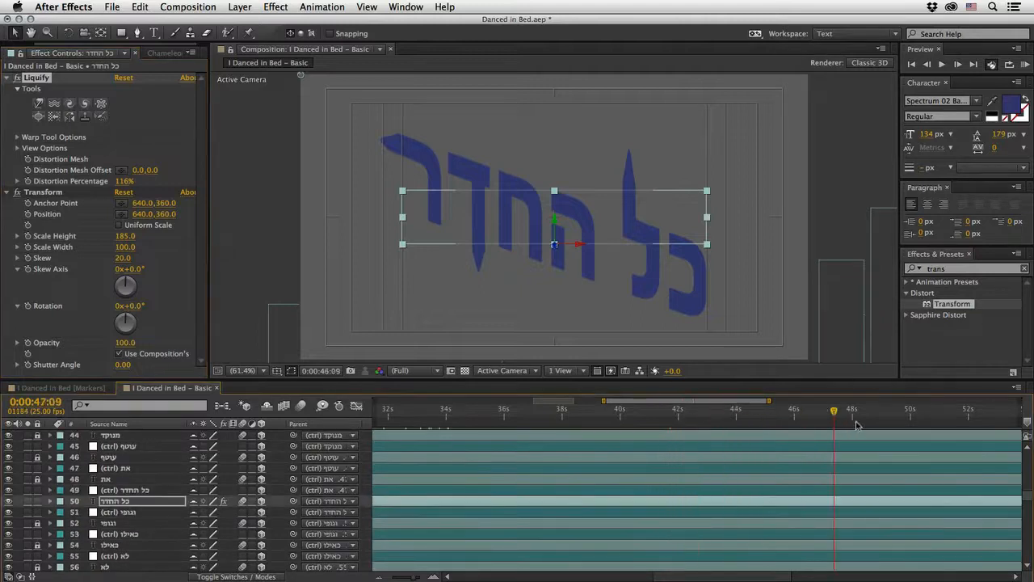
drag(779, 577, 998, 578)
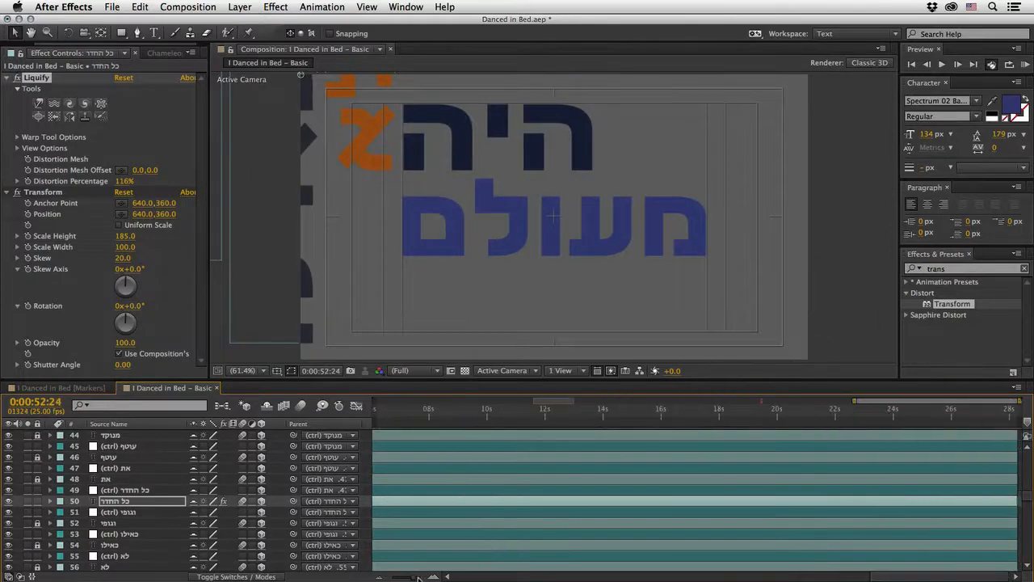
drag(418, 577, 395, 577)
drag(1027, 496, 1028, 443)
click(941, 417)
drag(941, 417, 947, 417)
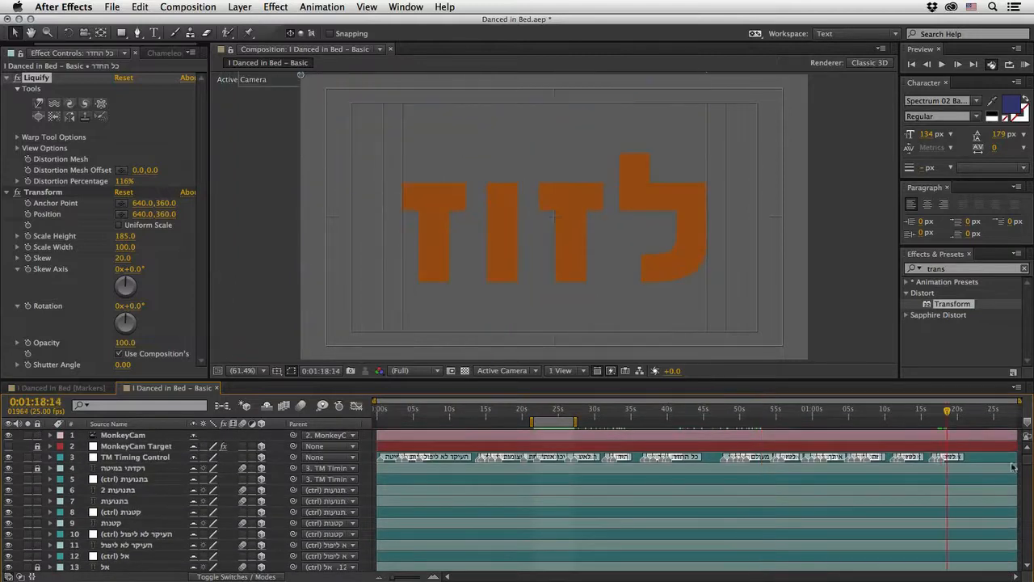
Step: Unlock the last לזוז text layer, save the project and create shapes from its text
drag(1027, 459, 1022, 561)
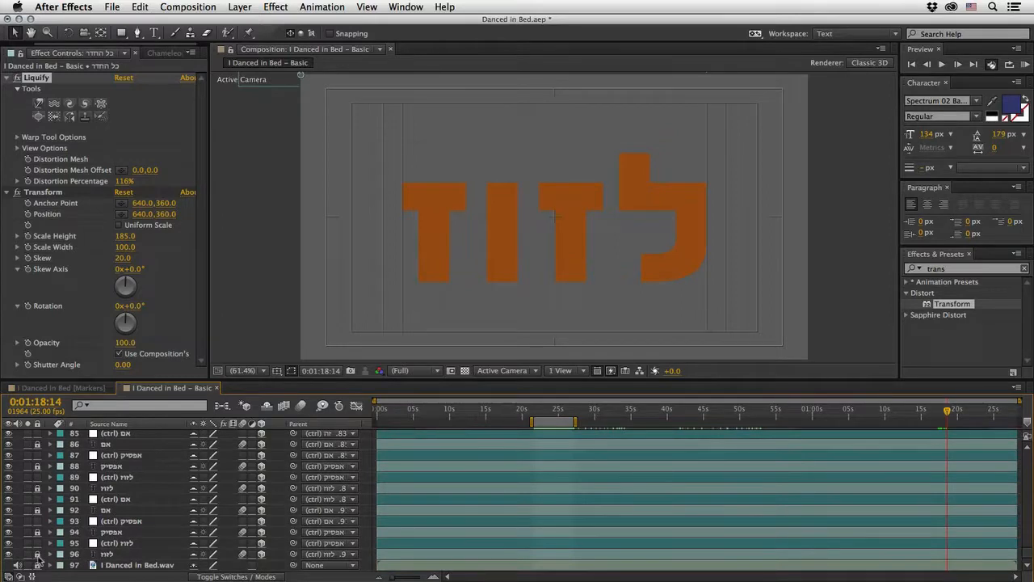
click(101, 554)
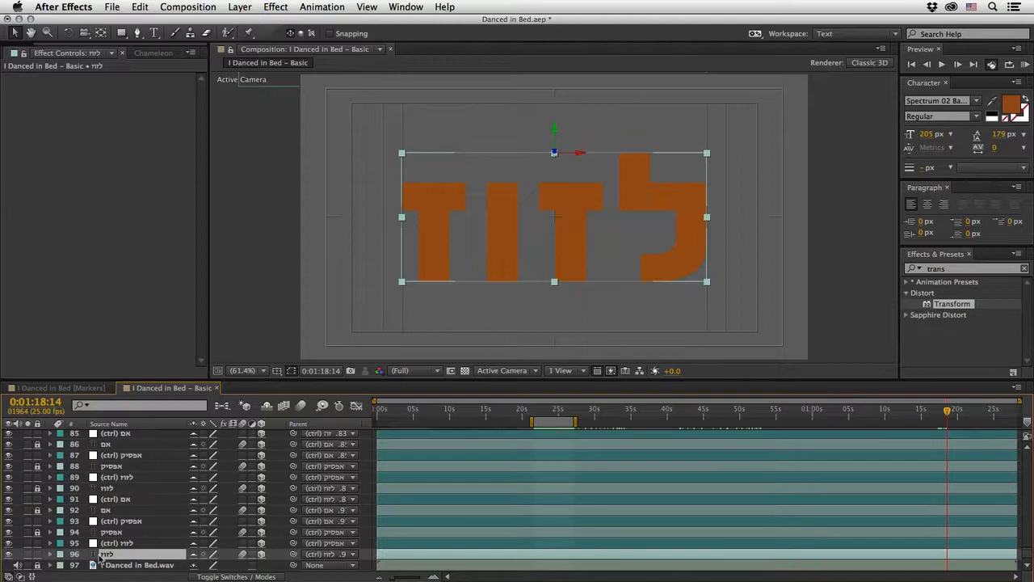
key(super+s)
click(241, 8)
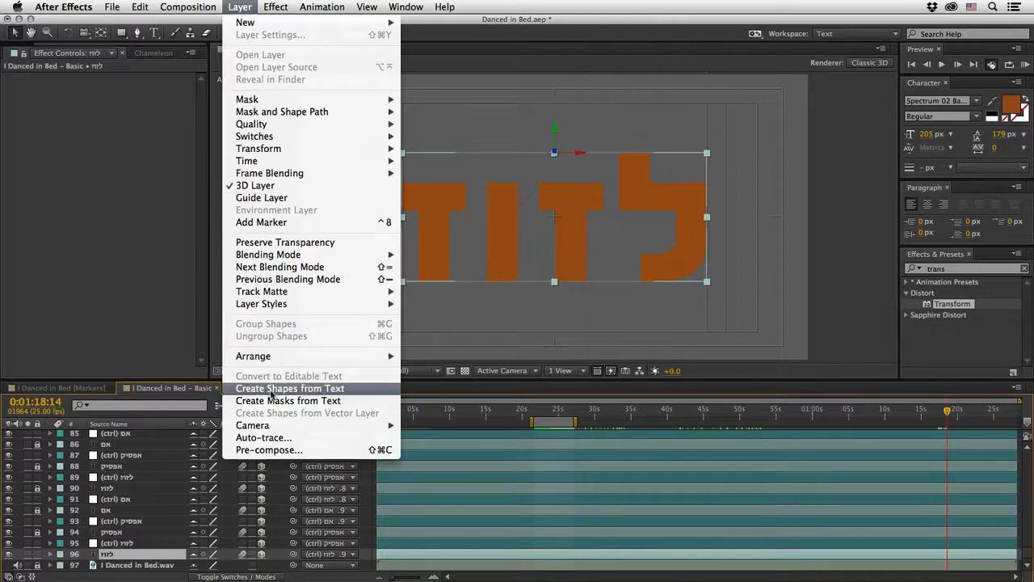
click(273, 395)
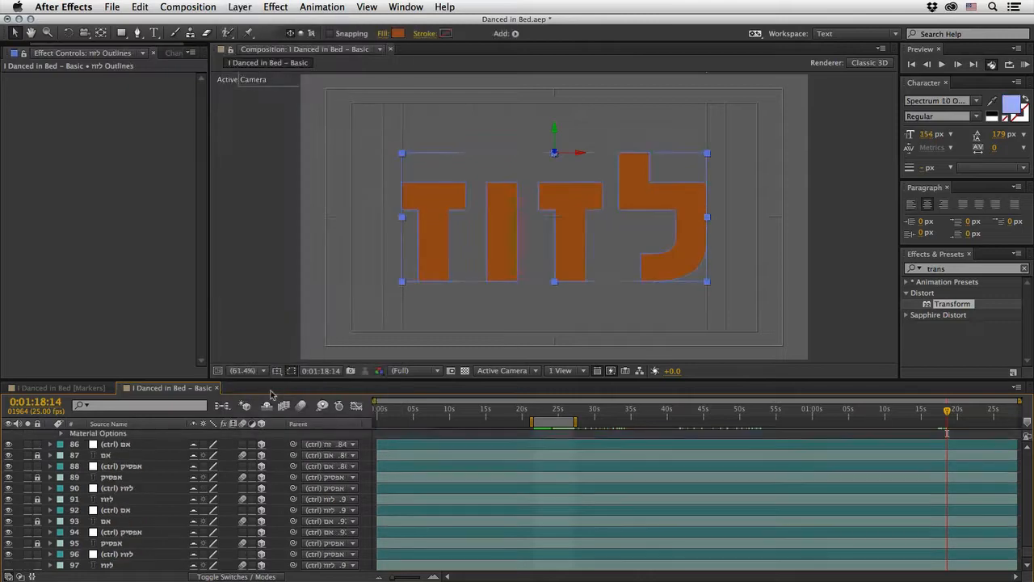
Step: Send the לזוז Outlines shape layer to the back of the layer stack
drag(1028, 556, 1028, 441)
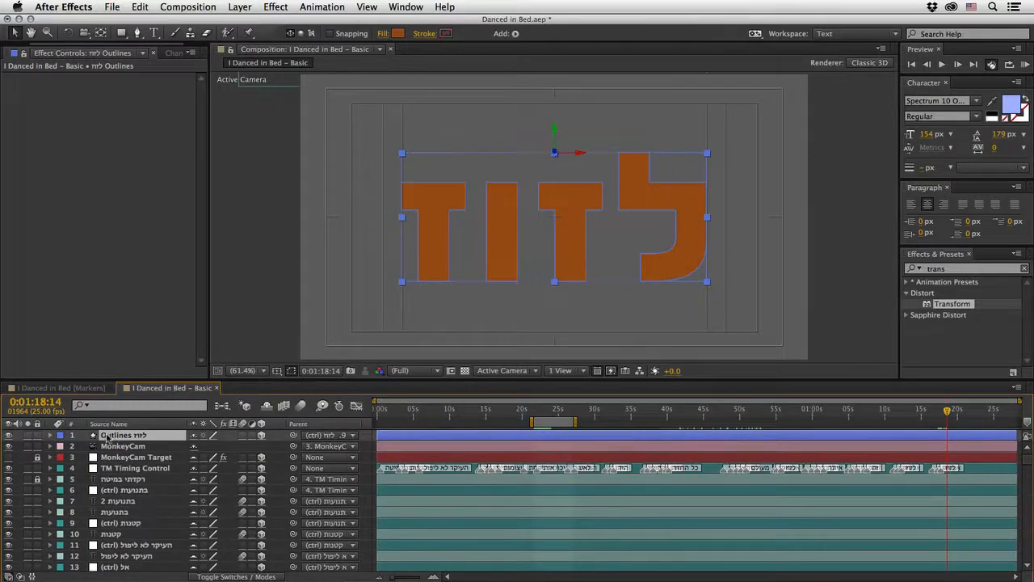
click(240, 8)
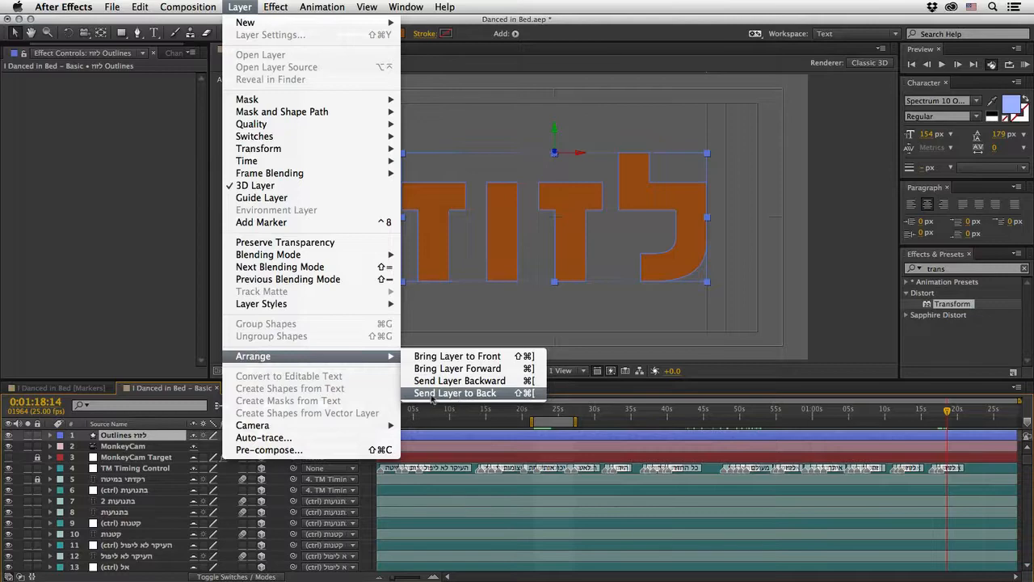
click(455, 396)
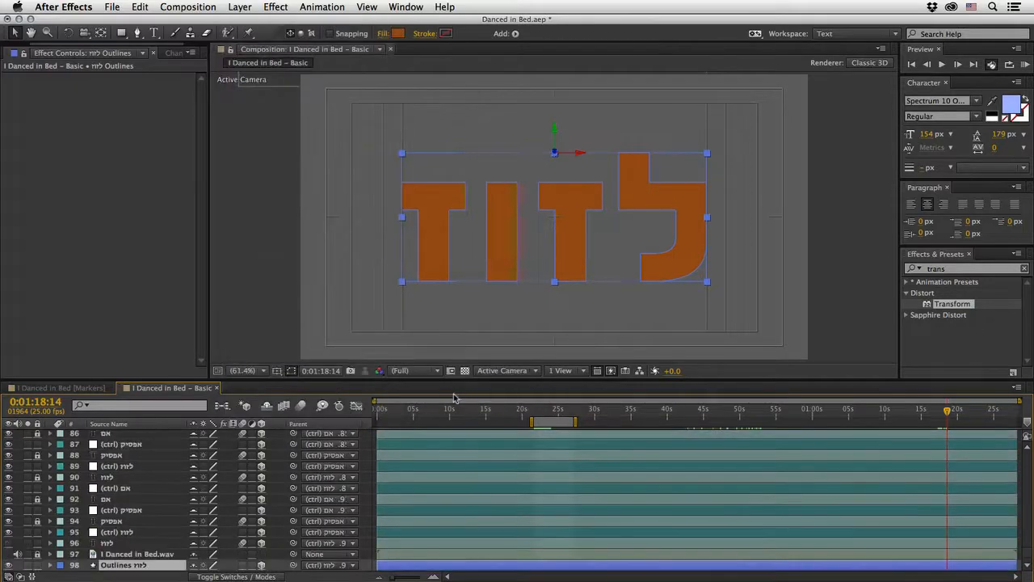
Step: Move the לזוז Outlines shape layer directly above its original text layer and add Wiggle Paths to it
drag(117, 566, 117, 545)
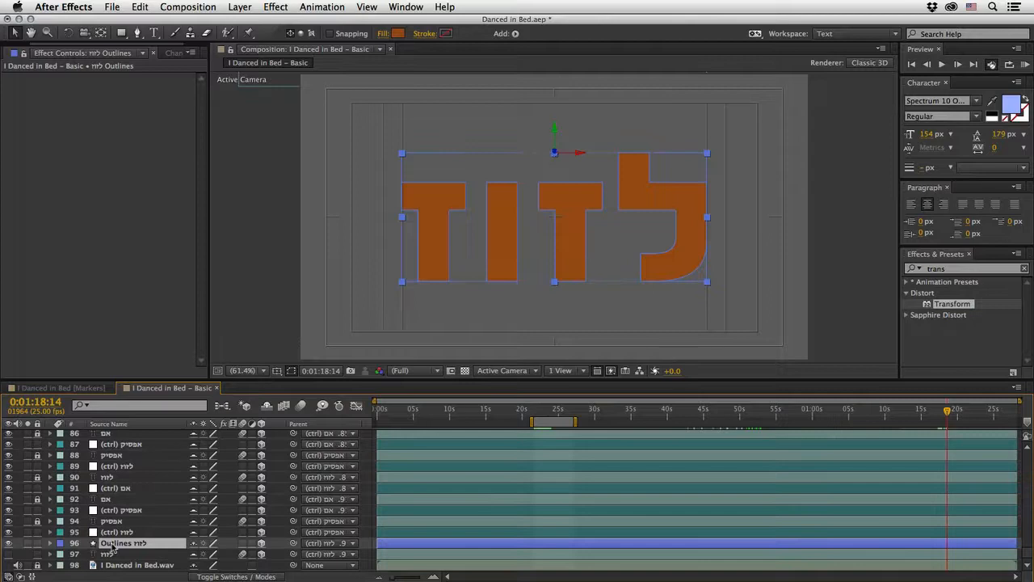
click(516, 34)
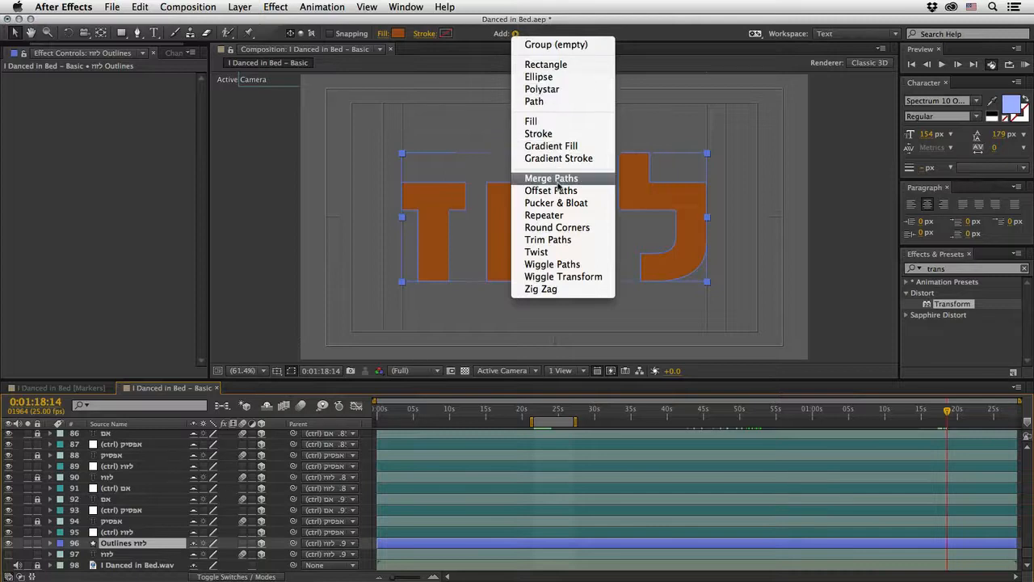
click(538, 265)
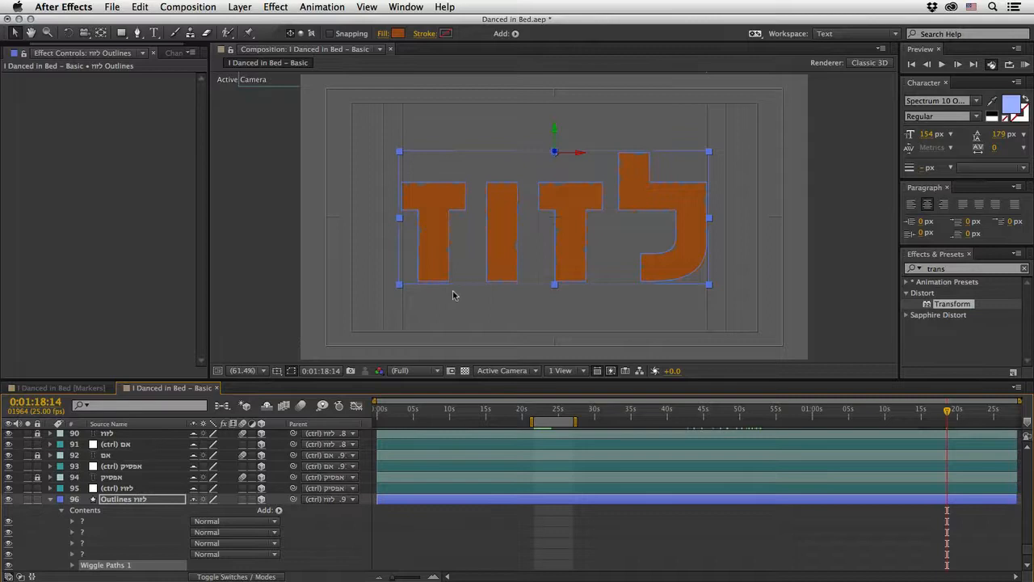
Step: Hide the mask and shape path outlines, and preview the wiggle with the work area starting at 0:01:18:14
click(292, 371)
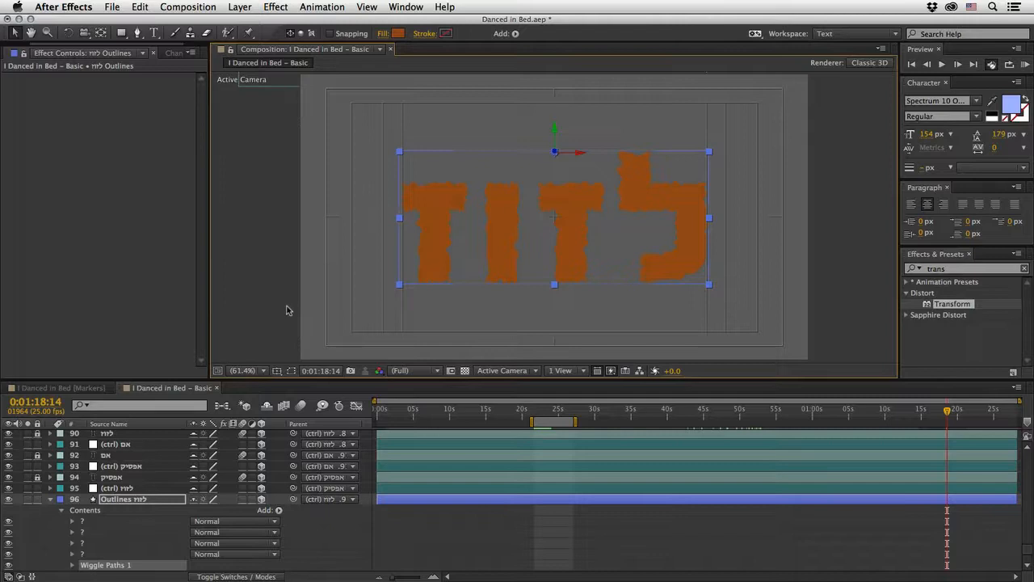
key(b)
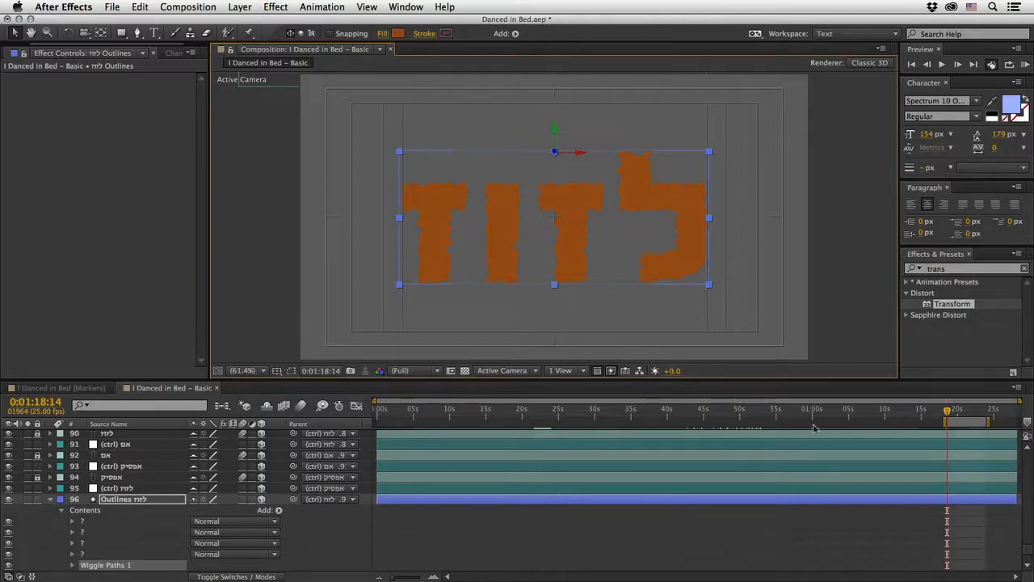
key(KP_0)
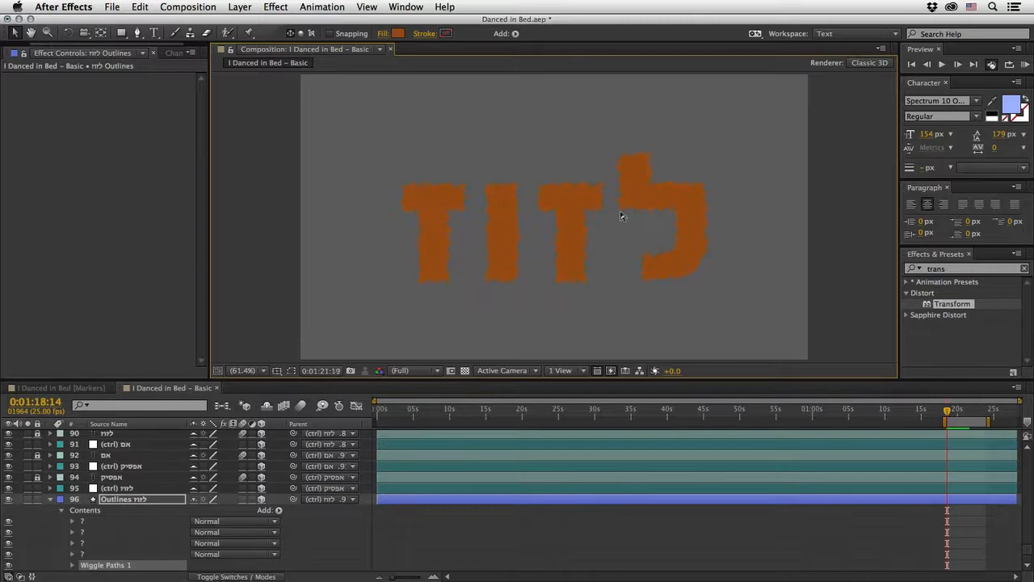
key(space)
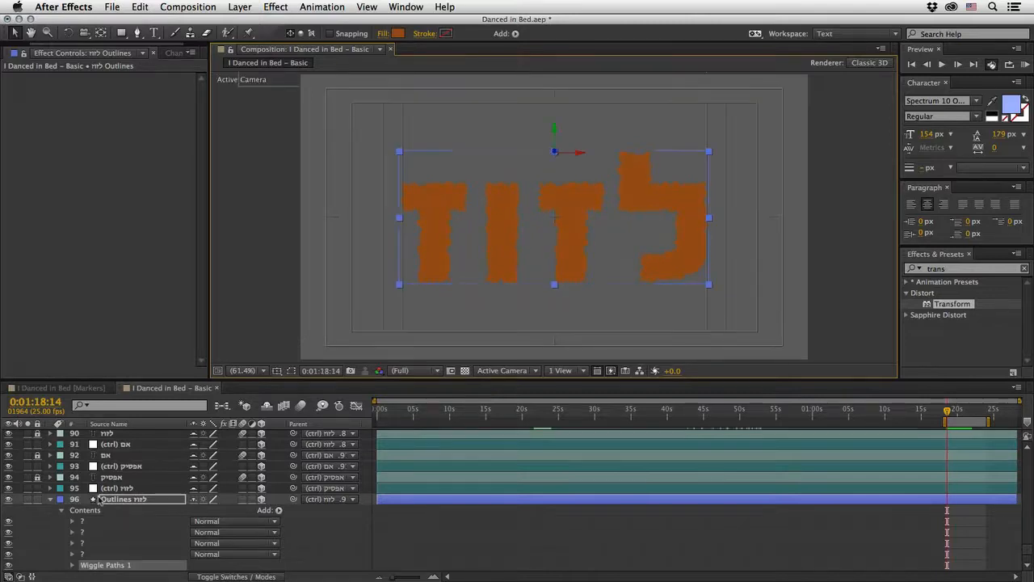
Step: Set the Wiggle Paths Size to 0 and keyframe it at 0:01:18:14
click(74, 567)
click(198, 489)
text(0)
key(Return)
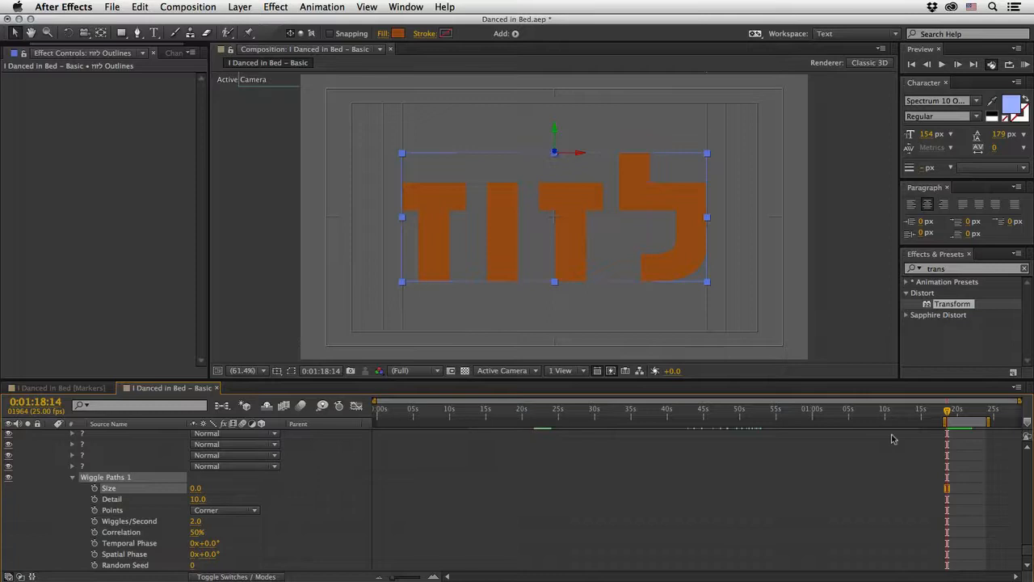
click(96, 489)
Step: Move 30 frames forward to 0:01:19:19 and keyframe the Wiggle Paths Size at 8
key(shift+Page_Down)
key(shift+Page_Down)
key(shift+Page_Down)
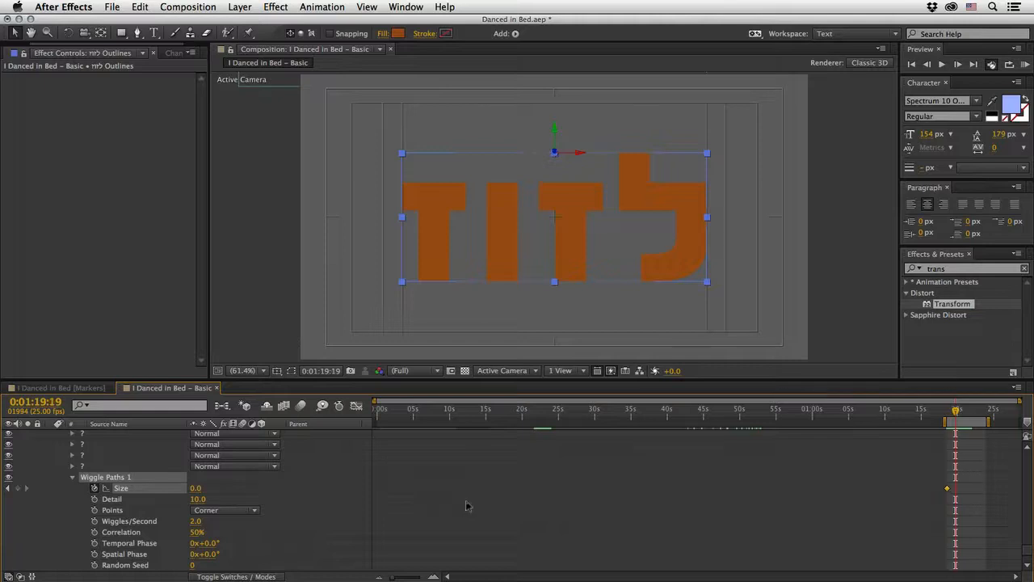
click(196, 490)
key(Return)
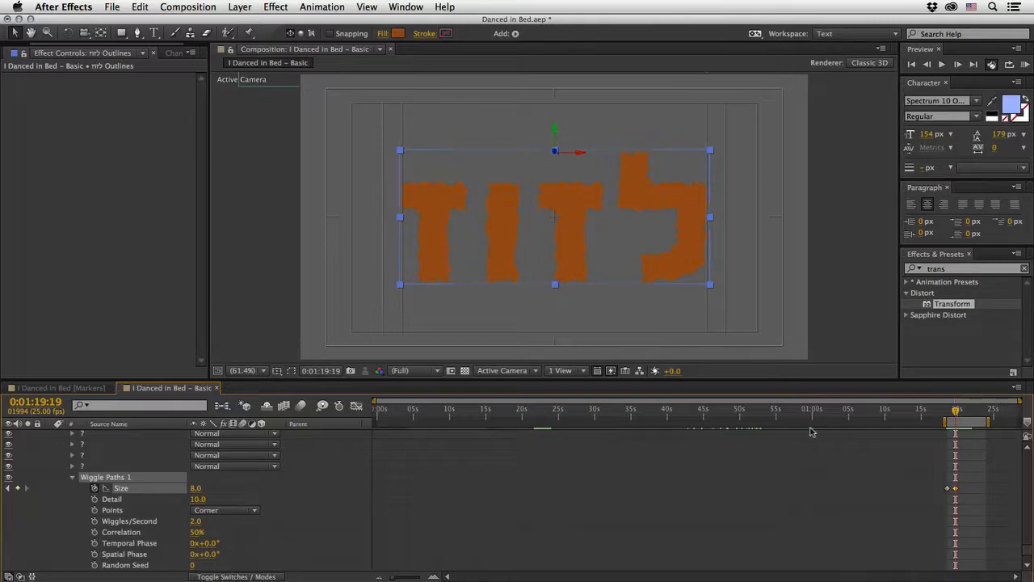
Step: Extend the work area start to before the first Size keyframe and preview the animated wiggle
drag(943, 420, 934, 421)
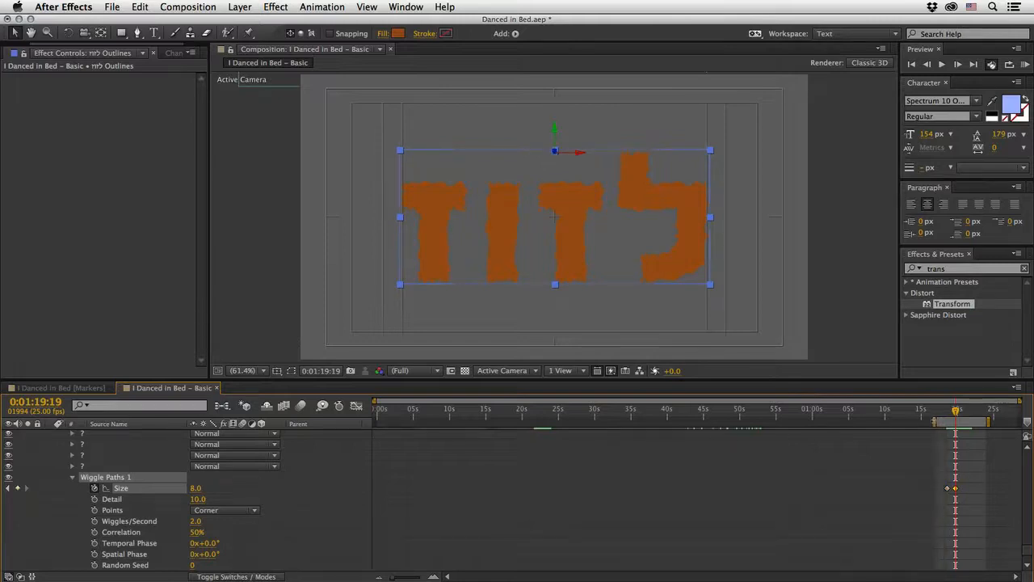
key(KP_0)
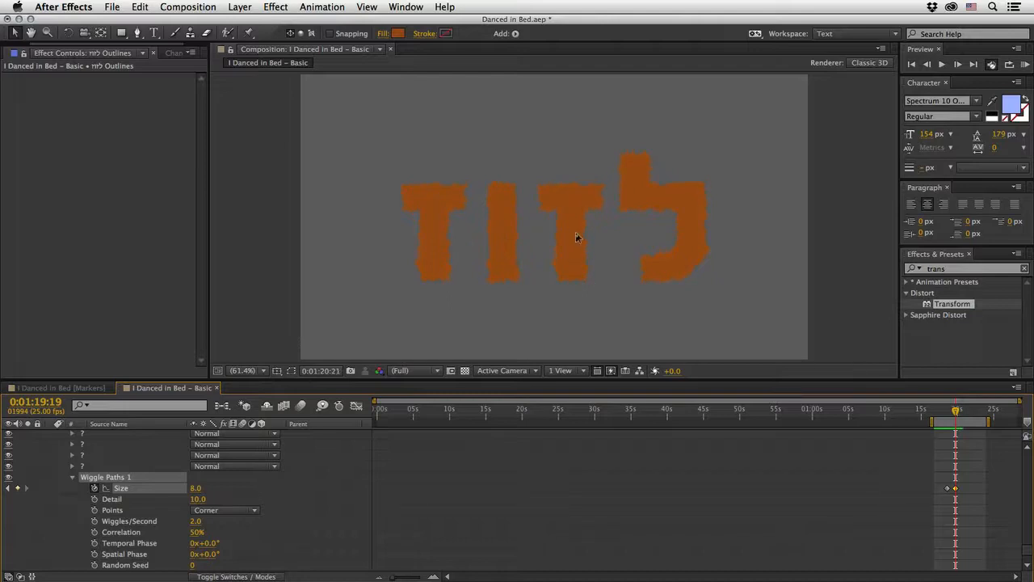
key(space)
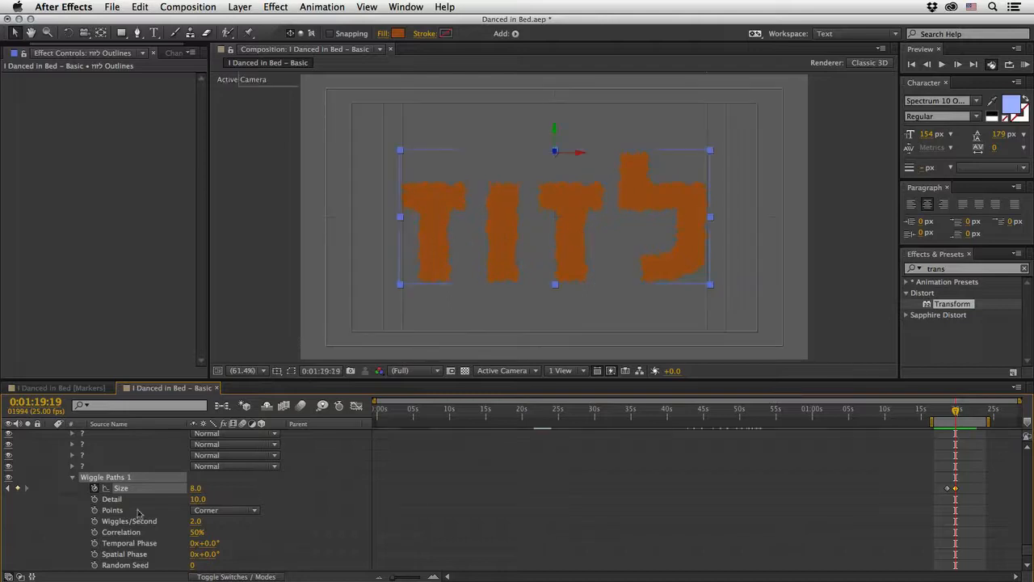
Step: Collapse the לזוז Outlines layer's properties and open the I Danced in Bed – Treated composition from the project
click(71, 478)
click(50, 456)
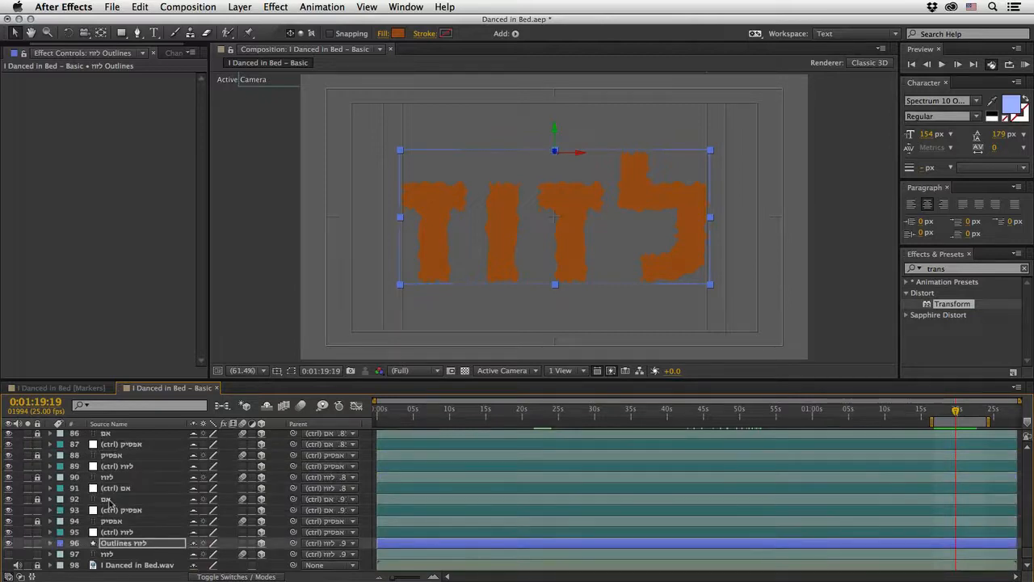
drag(106, 43, 36, 45)
click(19, 52)
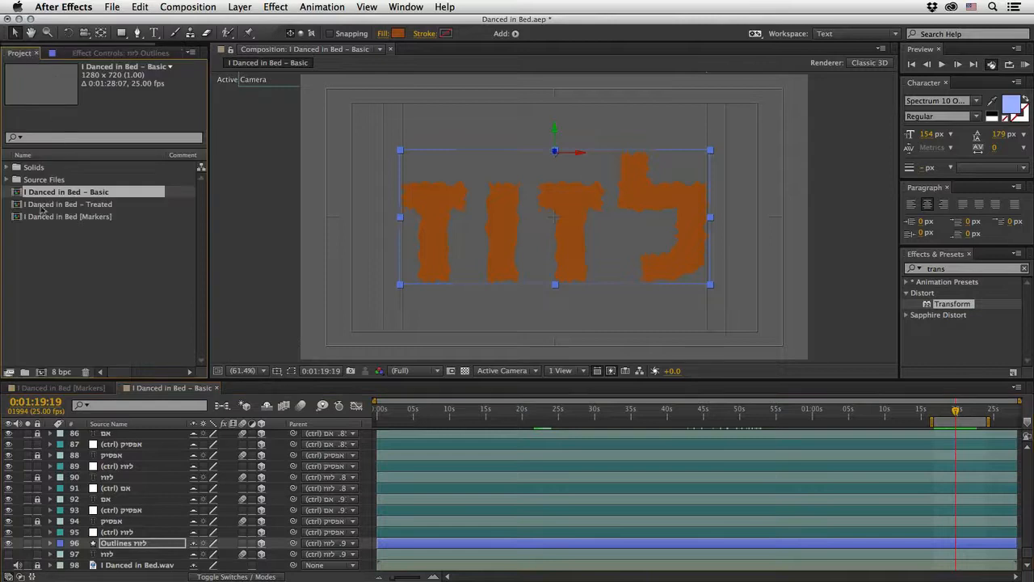
double_click(18, 206)
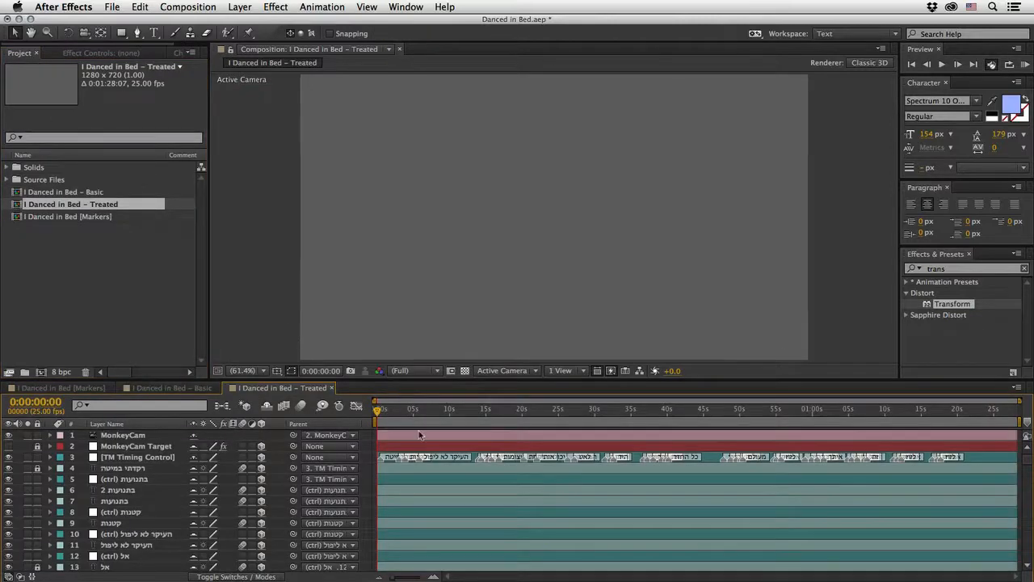
Step: Examine the Deep Orange Solid 1 layer's effects at 0:00:06:21 and scrub through the treated composition to its end
drag(385, 414, 427, 426)
scroll(217, 483, down, 3)
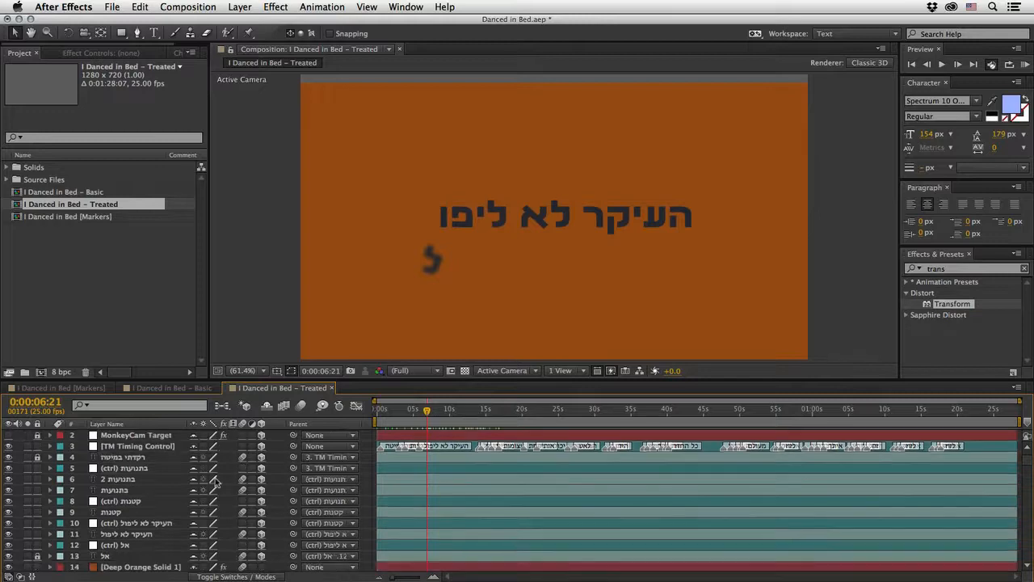
click(154, 545)
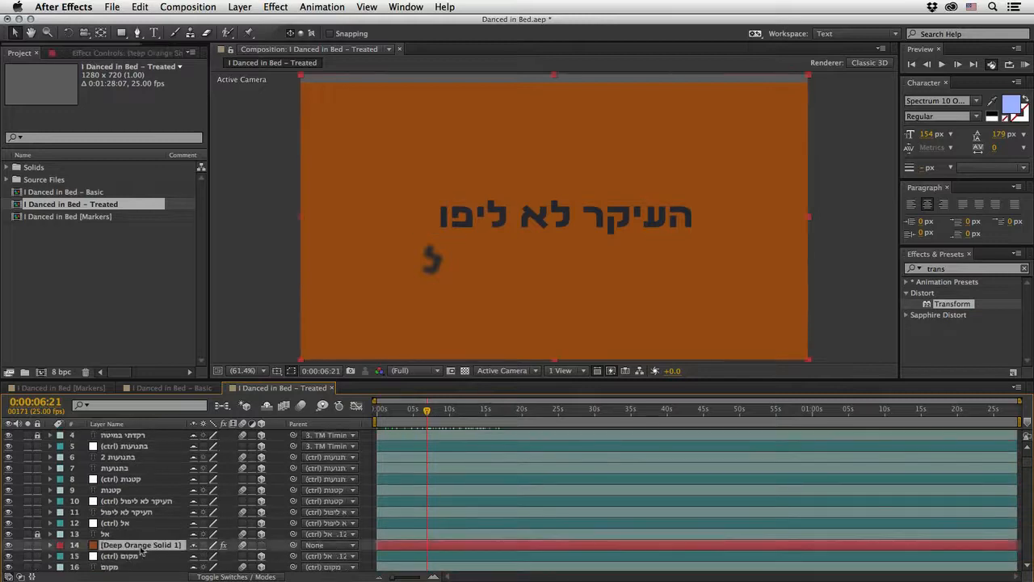
click(147, 54)
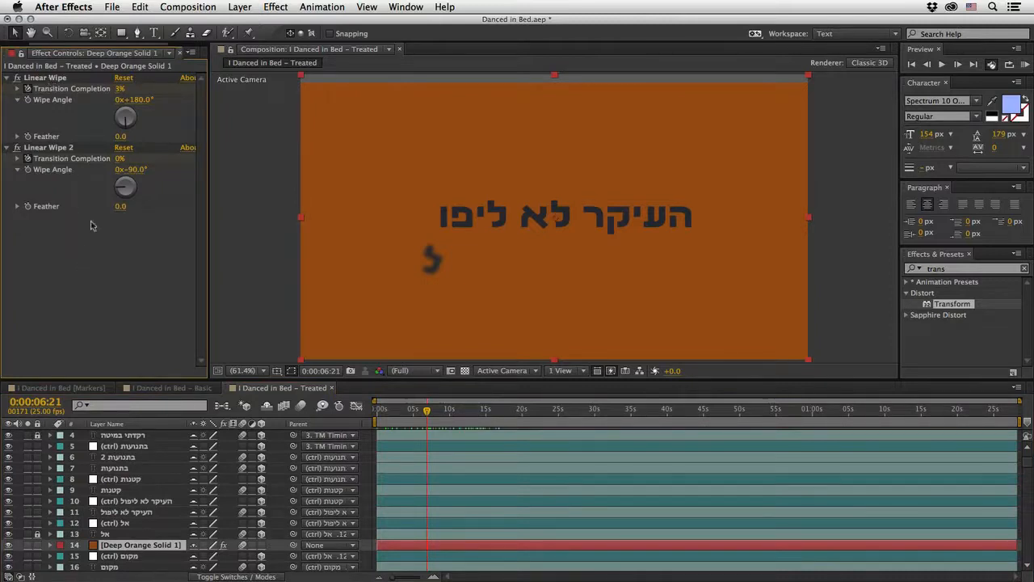
drag(427, 413, 636, 428)
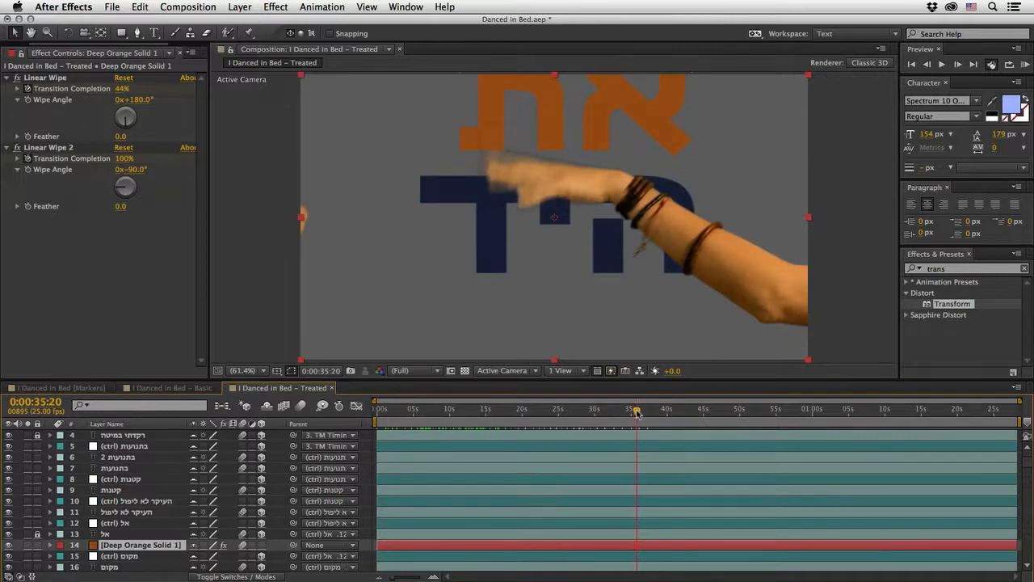
drag(637, 413, 1023, 414)
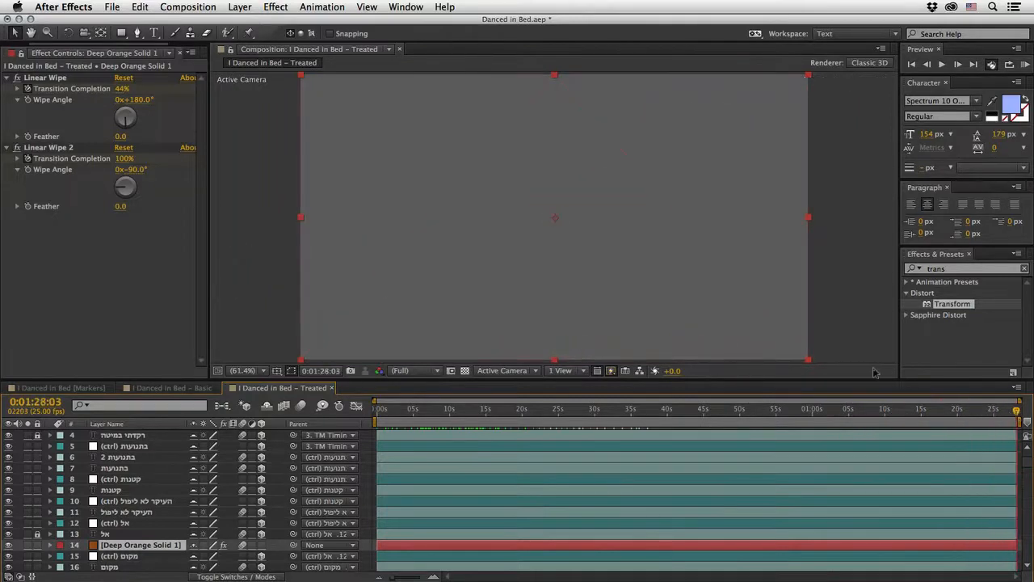